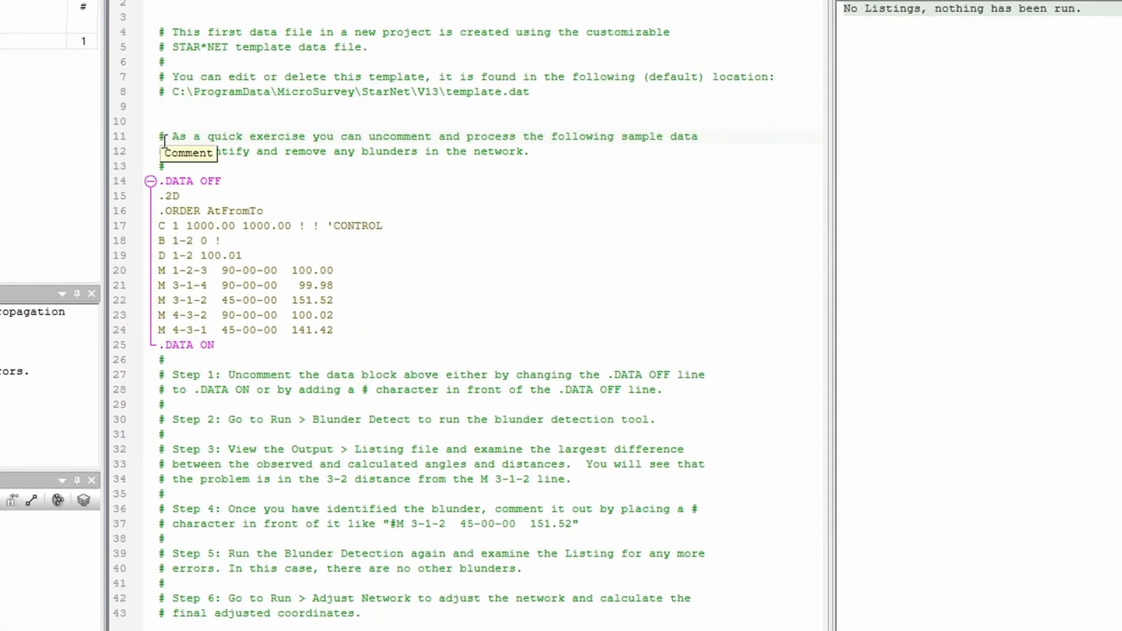
Step: Toggle the comment mark off and back on for the sample exercise line 11
left_click_drag(693, 136, 153, 136)
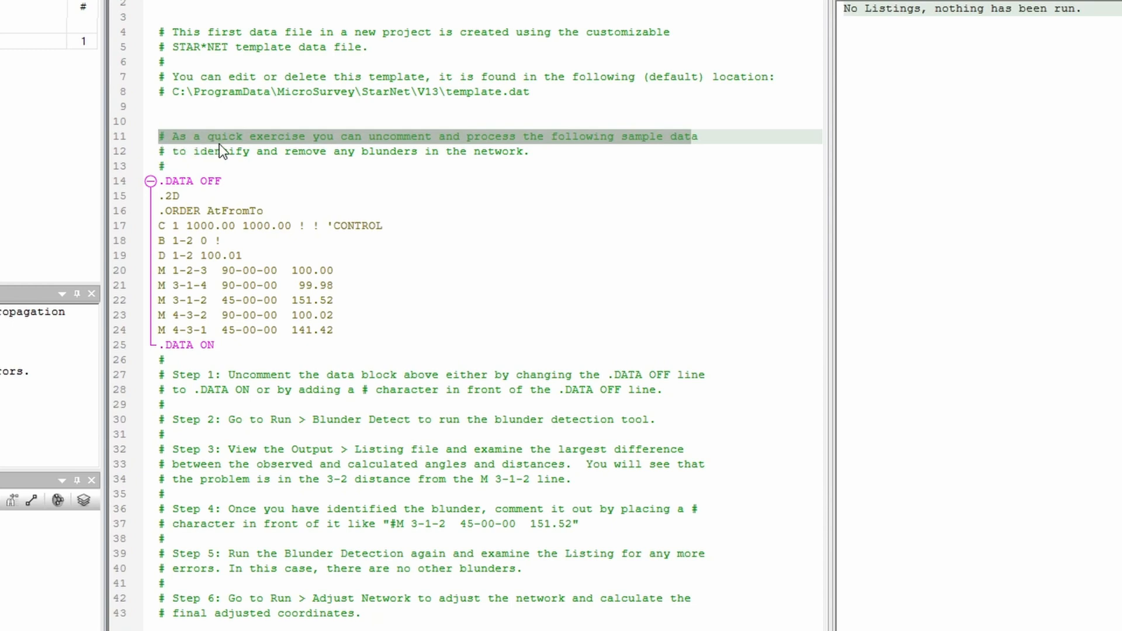
key("shift+3")
key("shift+3")
Step: Uncomment the template description on lines 4 to 8 and restore its comment marks
left_click_drag(551, 86, 166, 39)
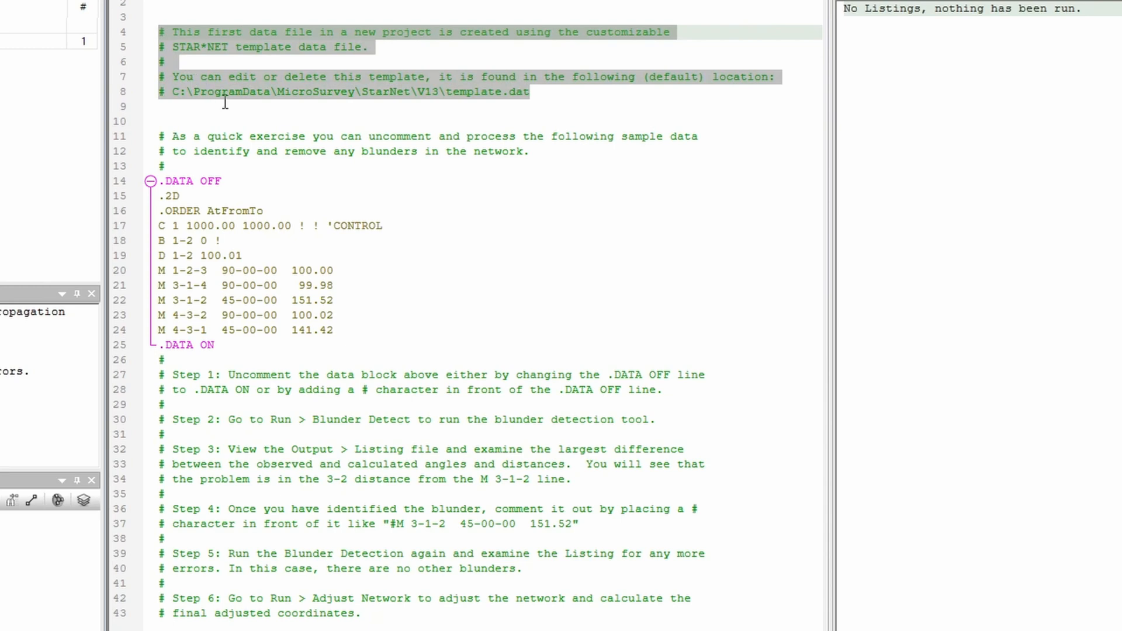
key("shift+3")
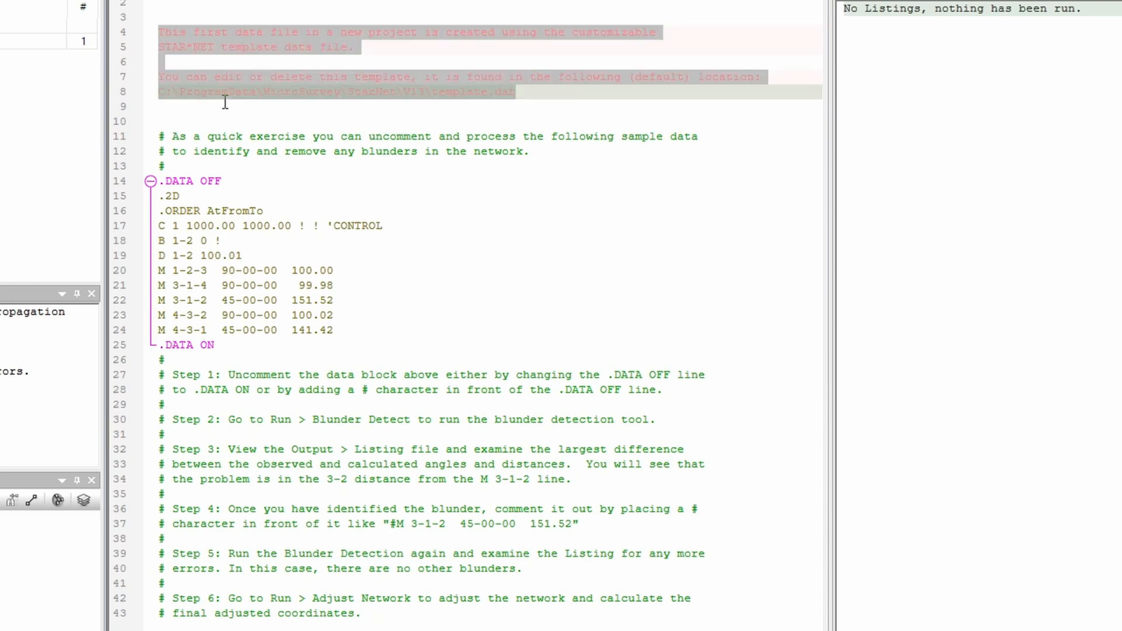
key("shift+3")
key("shift+3")
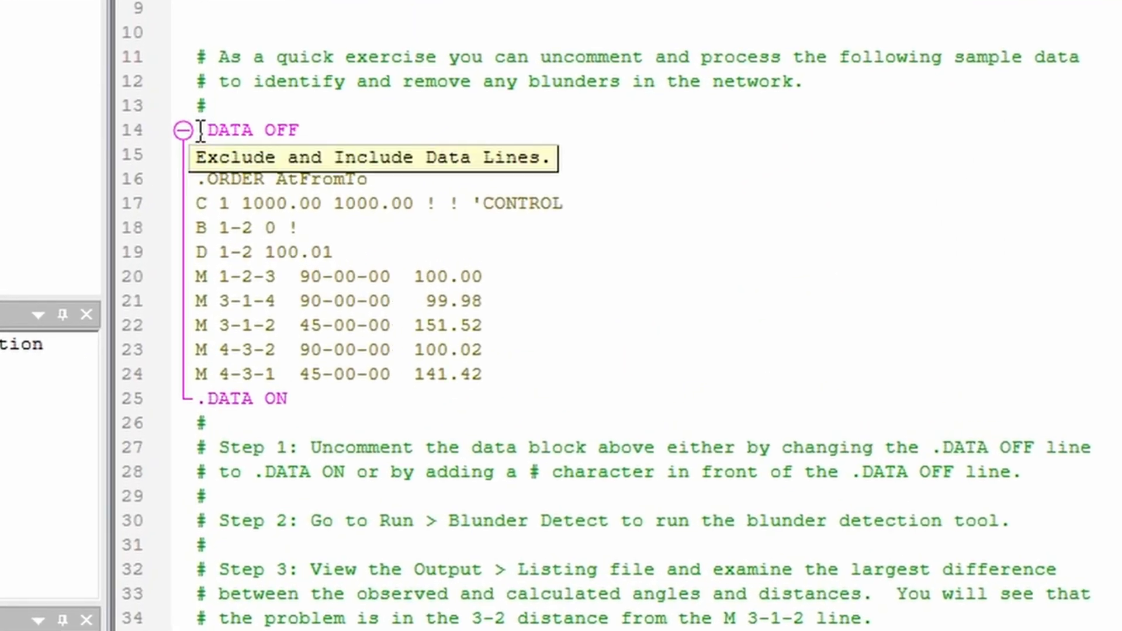
Step: Examine the .DATA OFF and .DATA ON lines that enclose the sample data block
left_click(263, 204)
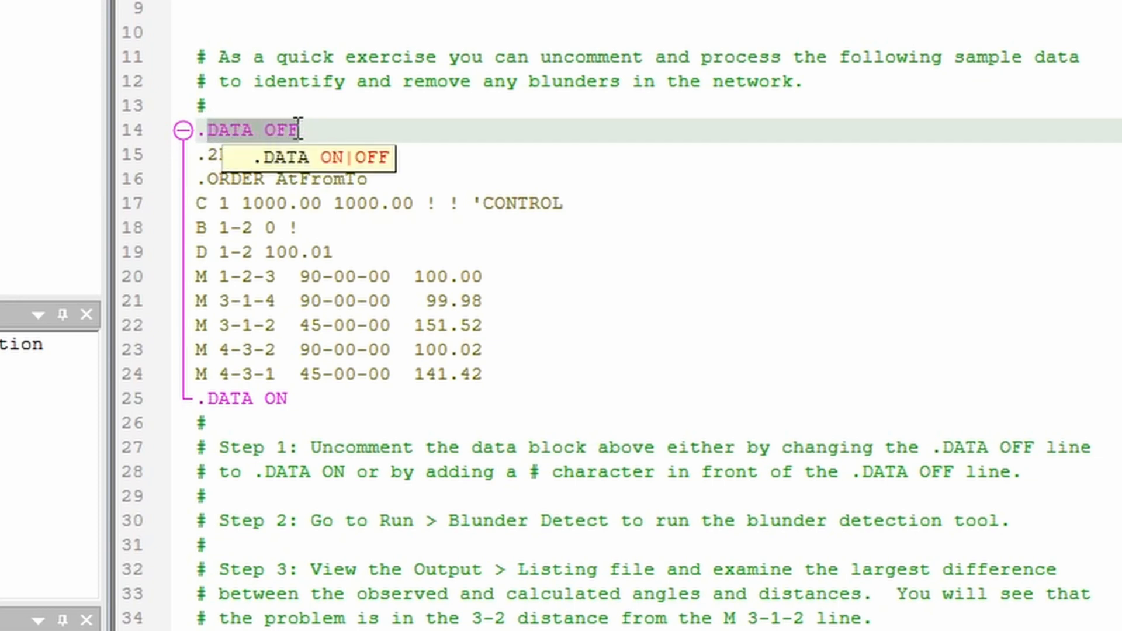
left_click(648, 281)
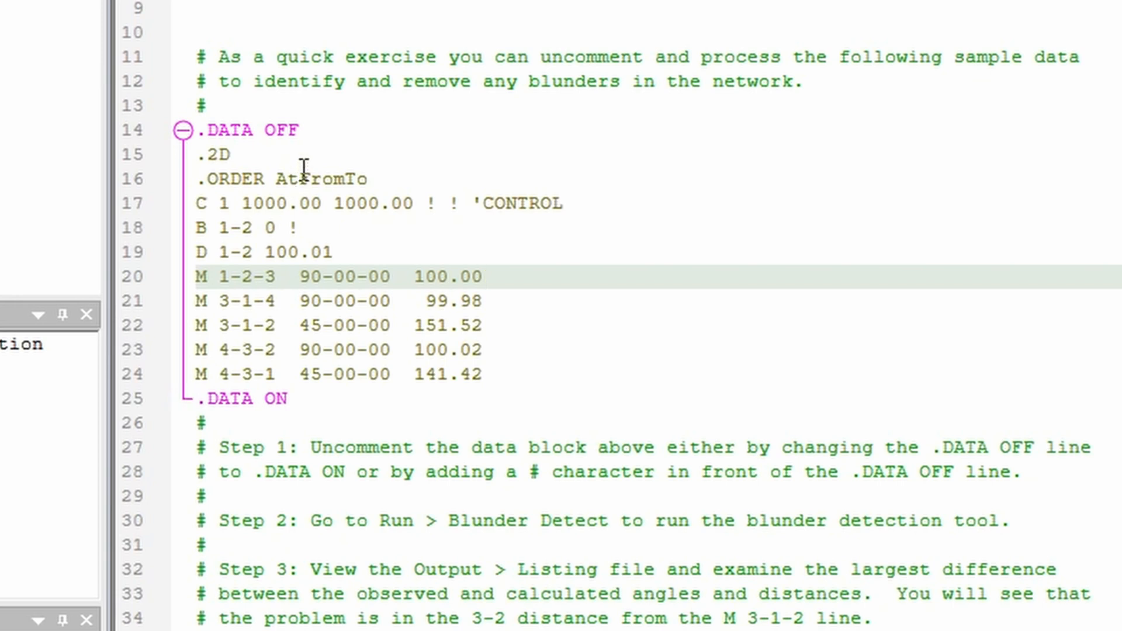
left_click_drag(300, 130, 207, 132)
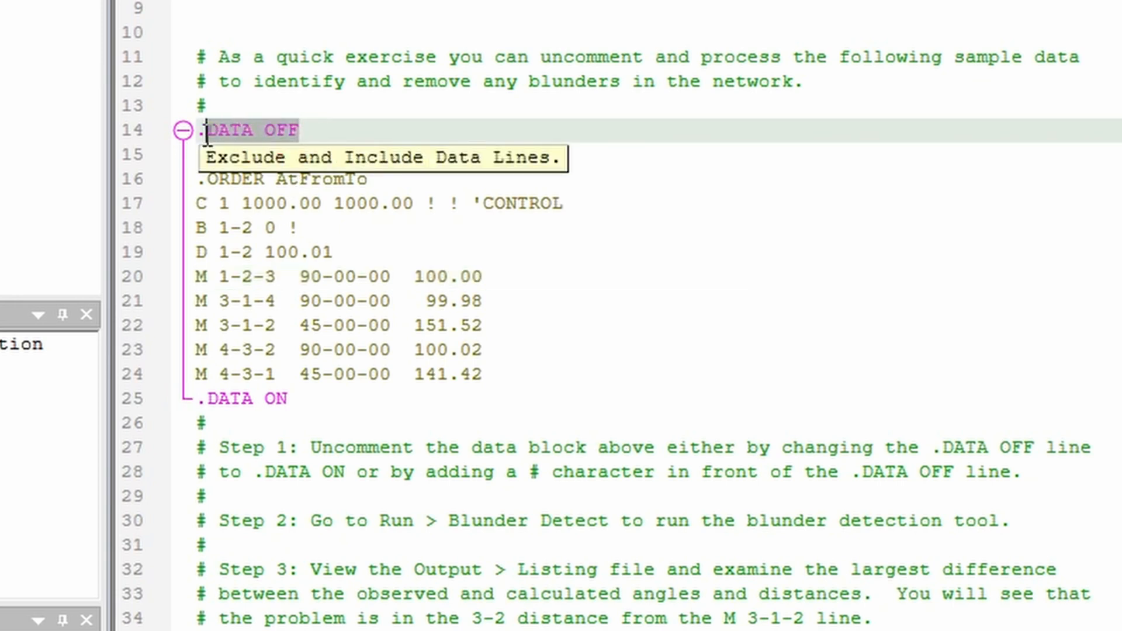
left_click(215, 206)
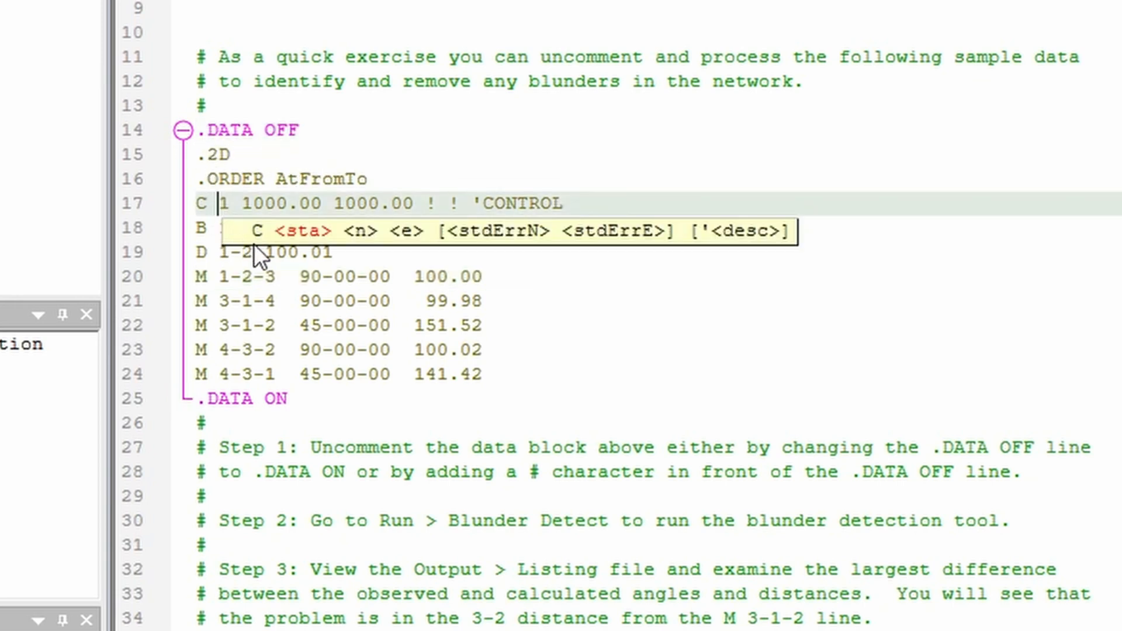
left_click(316, 400)
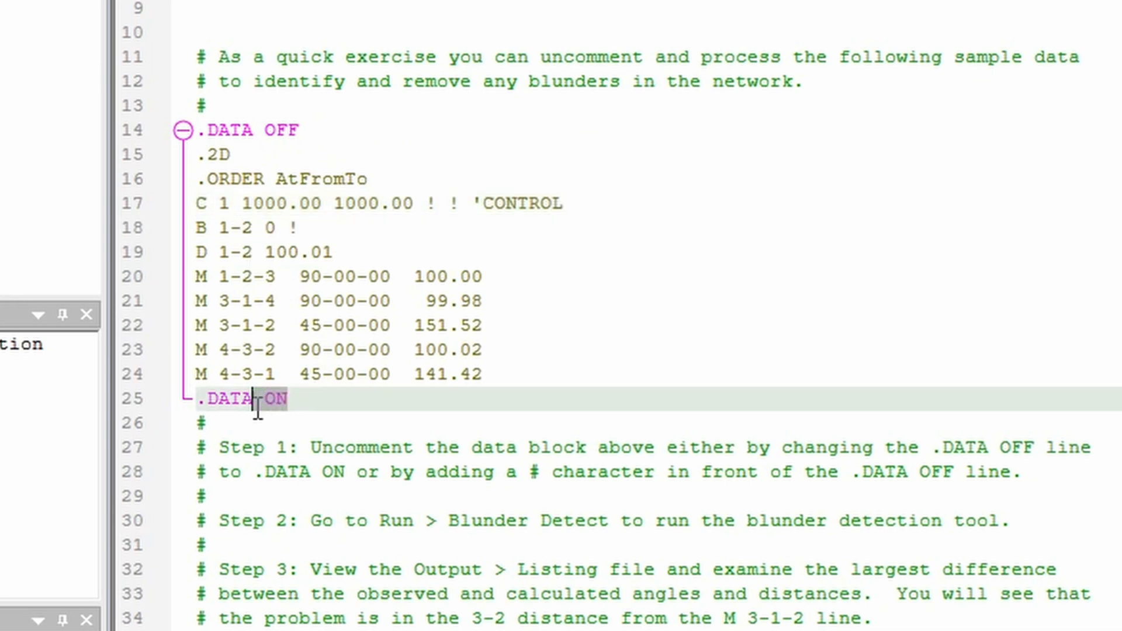
left_click(192, 399, "shift")
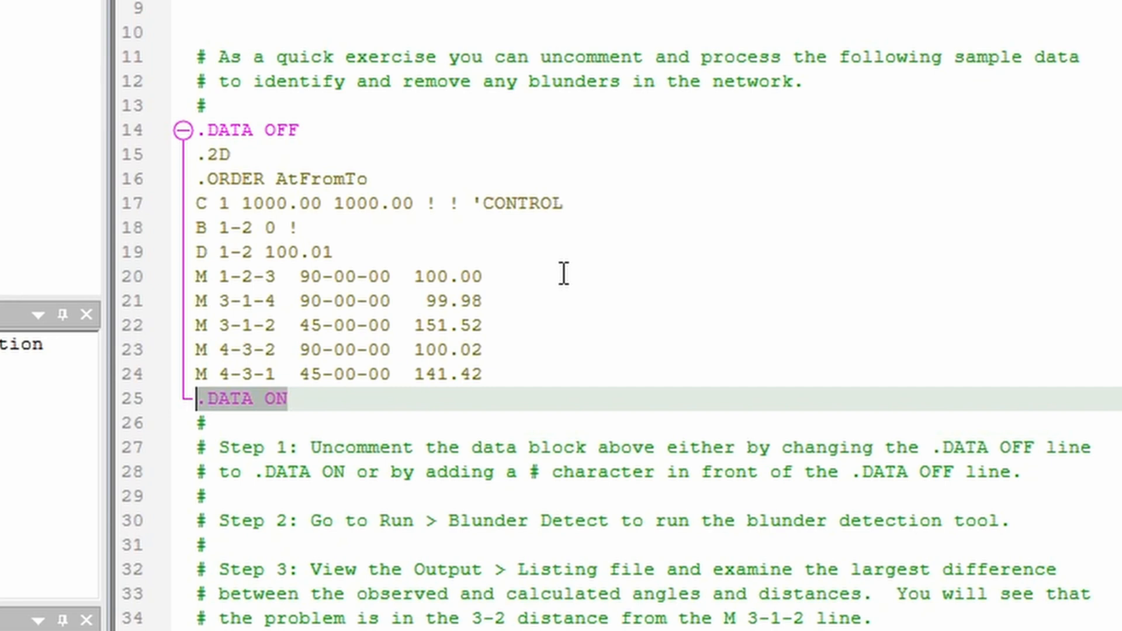
Step: Remove .DATA OFF from above the .2D line and insert it on a new line below the M 3-1-4 observation
left_click_drag(328, 131, 193, 131)
key("Delete")
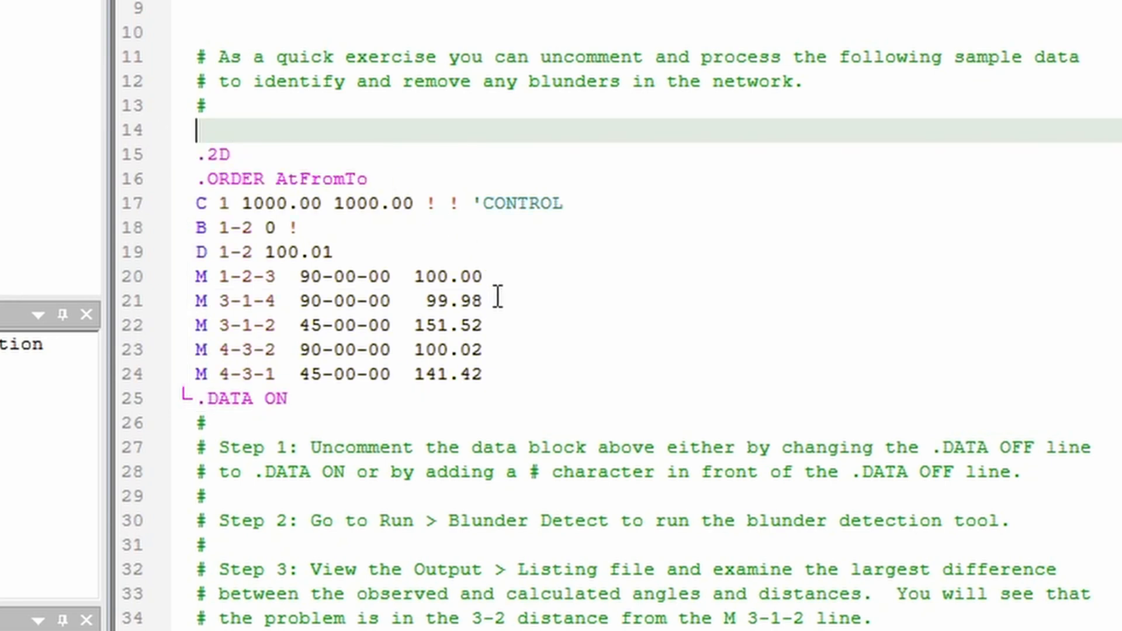
left_click(497, 298)
key("Return")
type(".DATA OFF")
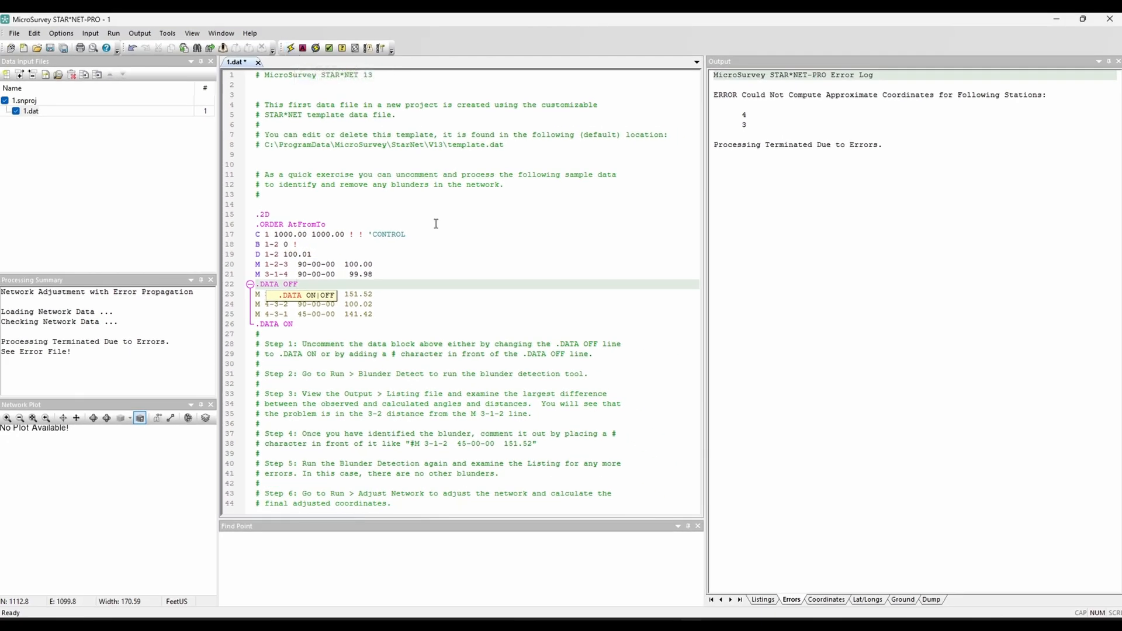
Step: Run the network adjustment on the edited data, saving the changes to 1.dat
left_click(437, 224)
left_click(296, 49)
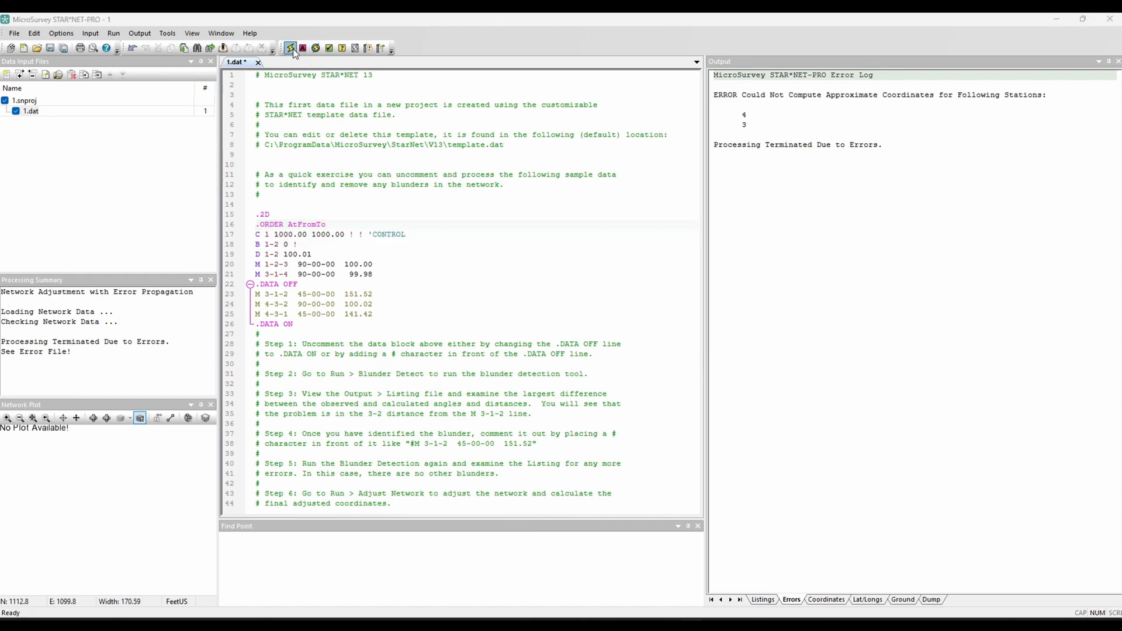
left_click(552, 345)
Step: Move .DATA ON directly below the M 3-1-2 observation so only that line is excluded, and rerun the adjustment with 1.dat saved
left_click(228, 329)
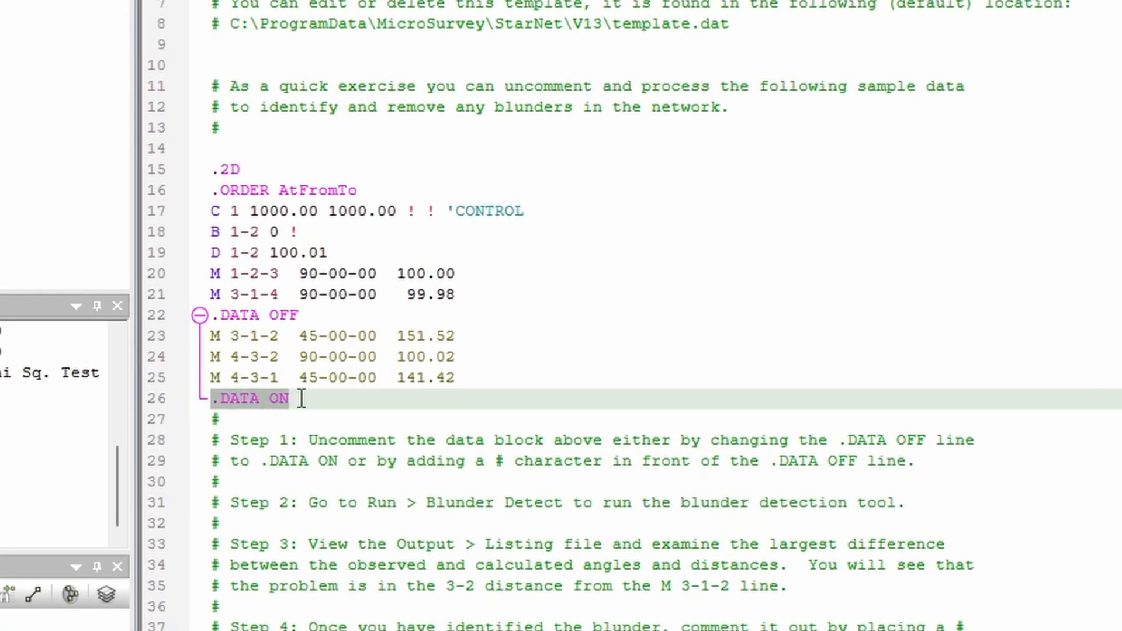
key("Delete")
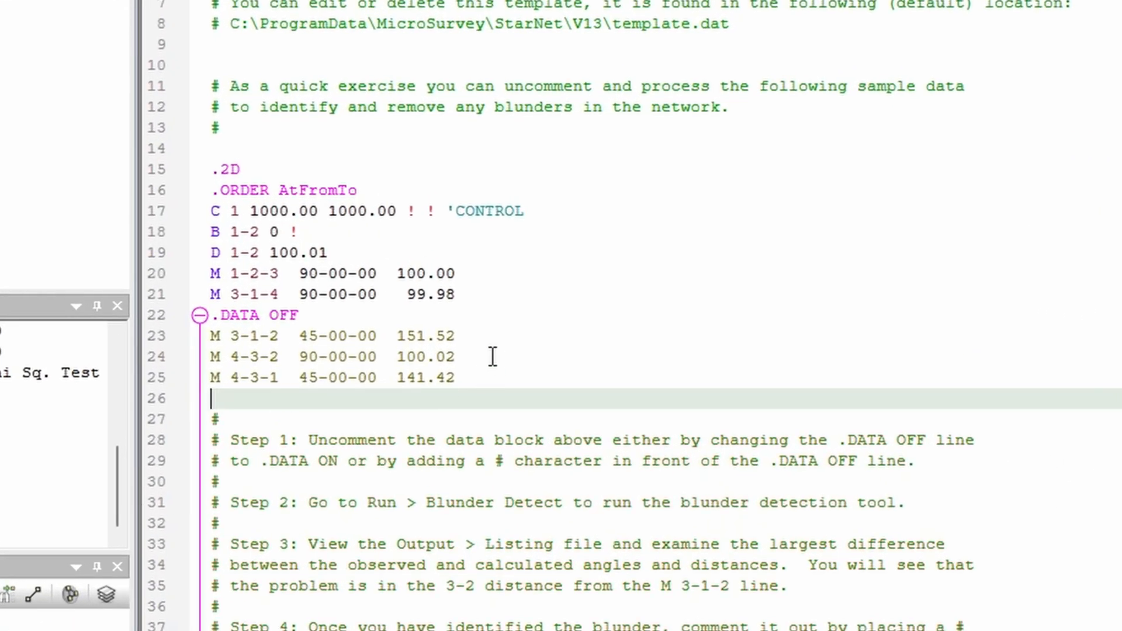
left_click(444, 323)
key("Return")
type(".DATA ON")
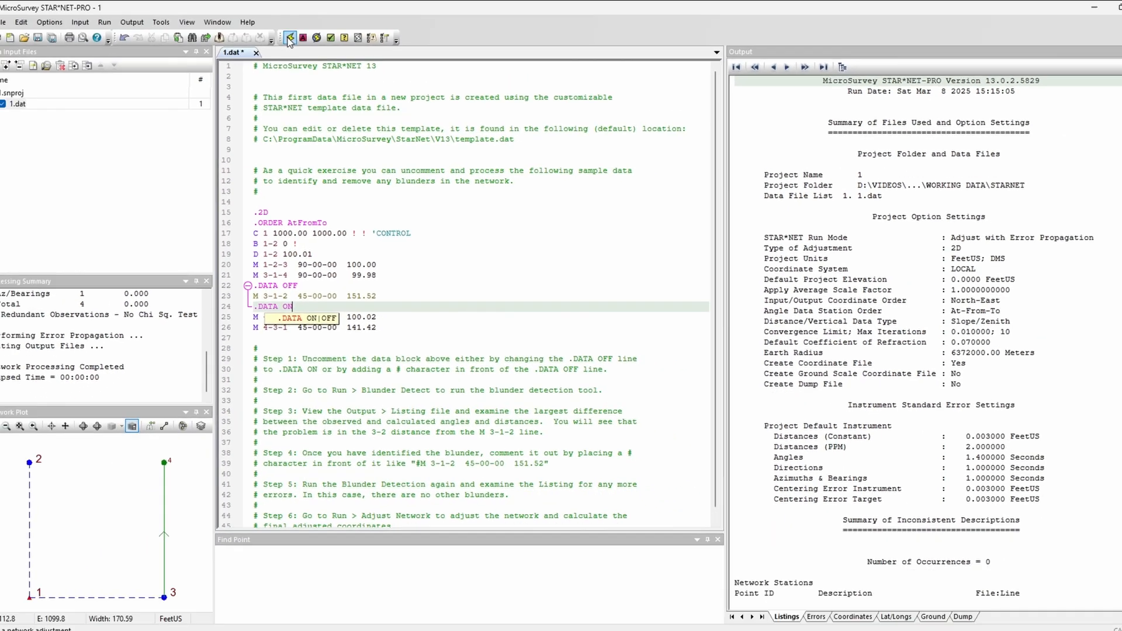
left_click(290, 38)
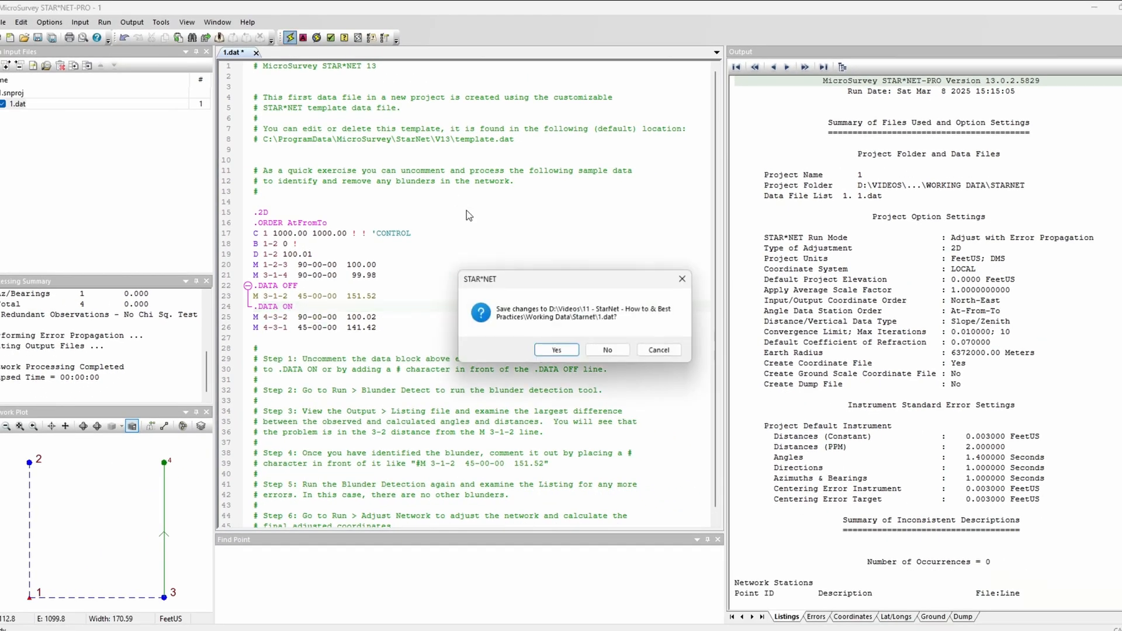
left_click(552, 350)
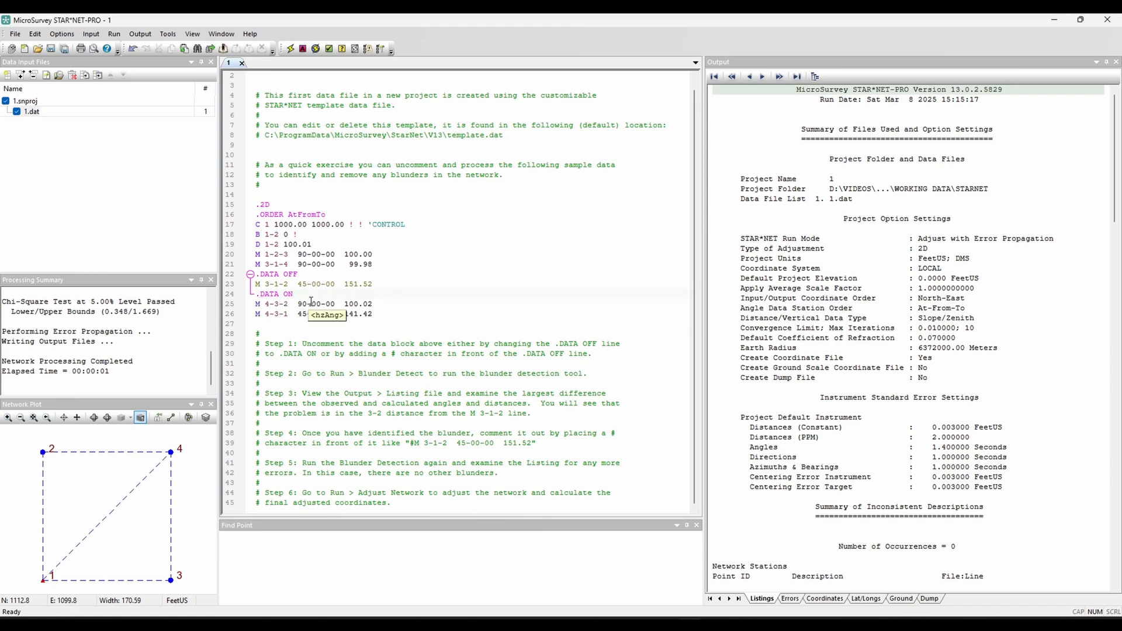
Step: Try clearing the entire template text from the 1.dat data file
left_click_drag(387, 314, 262, 206)
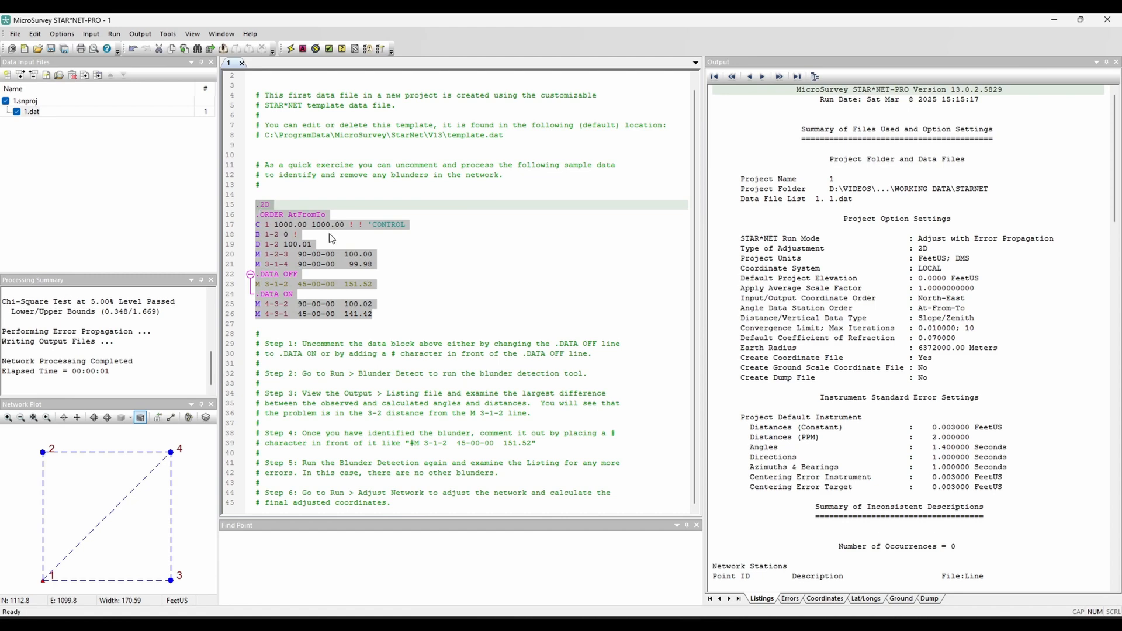
left_click(423, 264)
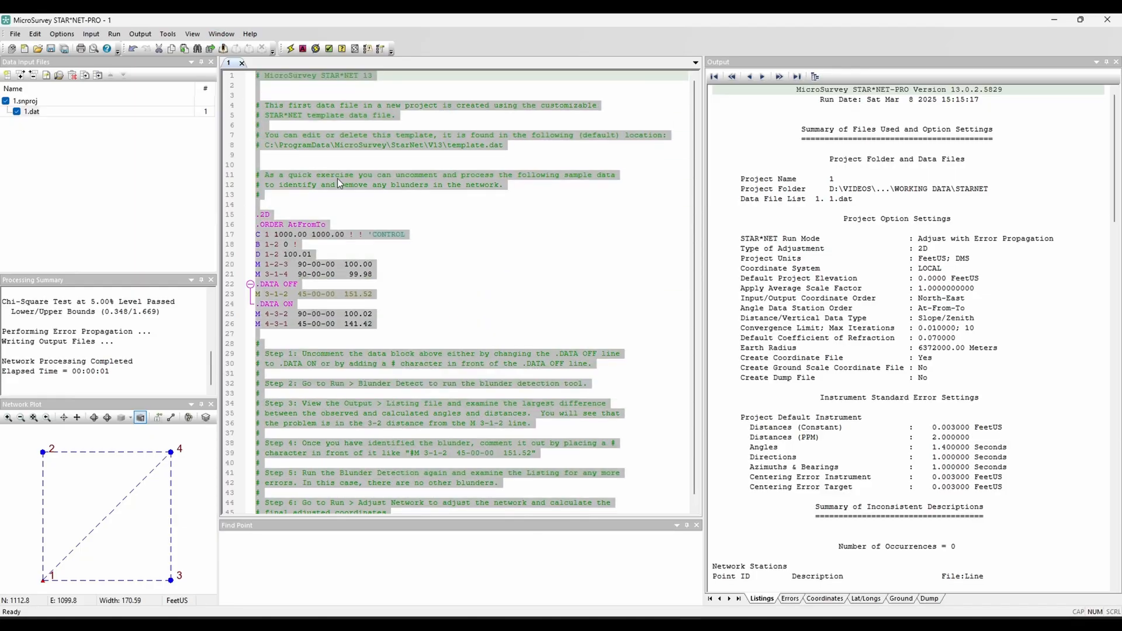
key("Delete")
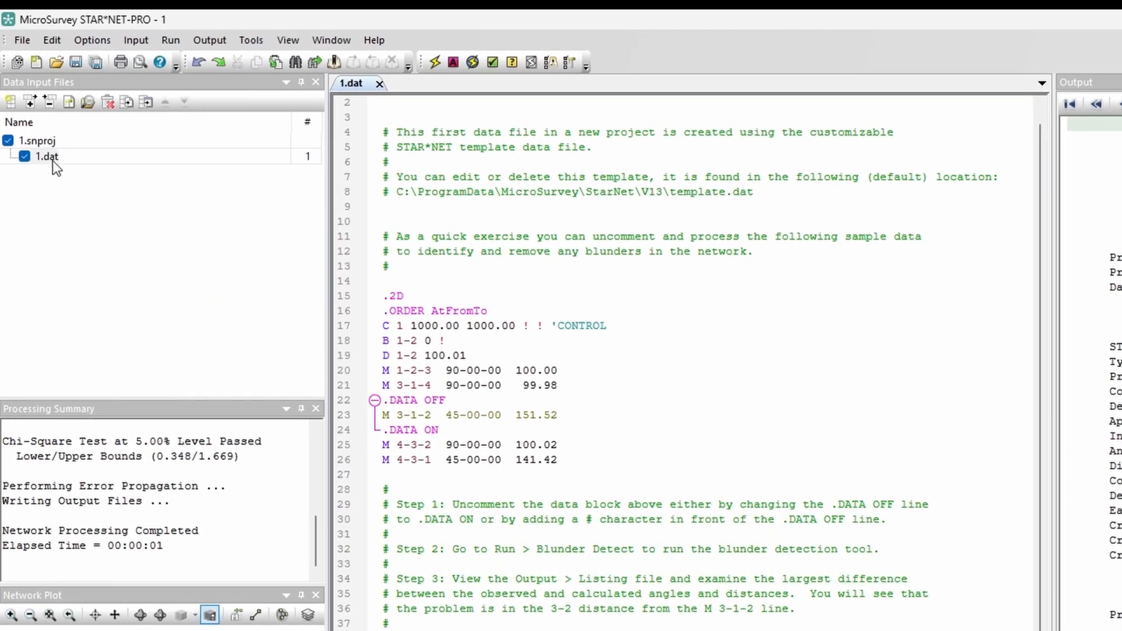
left_click(36, 114)
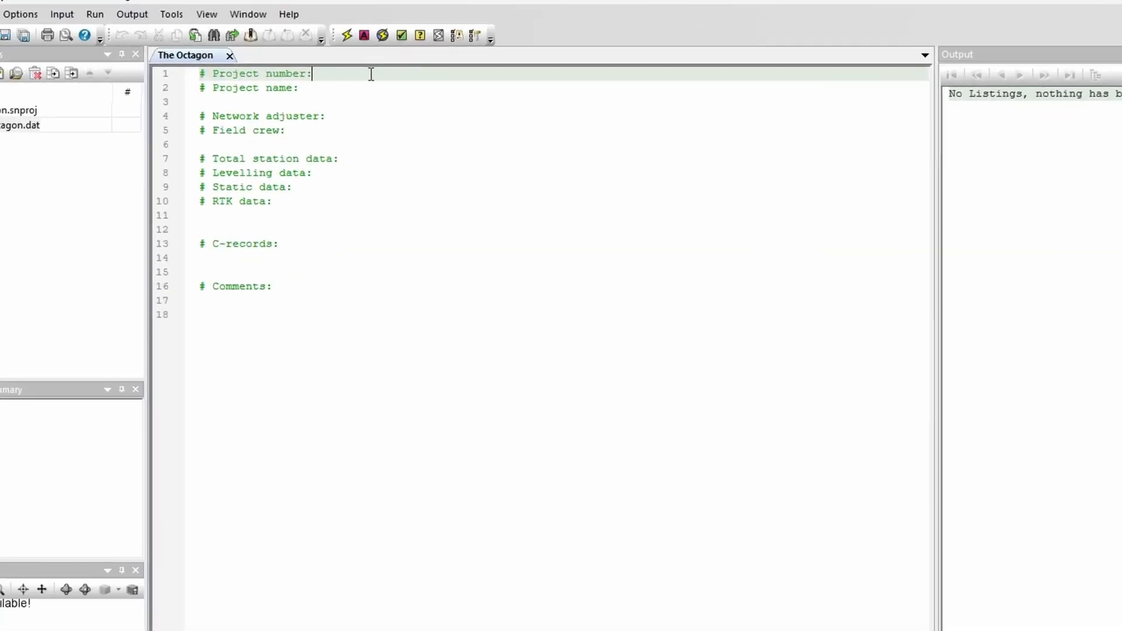
Step: Fill in the project number 25-123 and the project name The Octagon in the header comments
type("25")
key("Down")
type("The Oct")
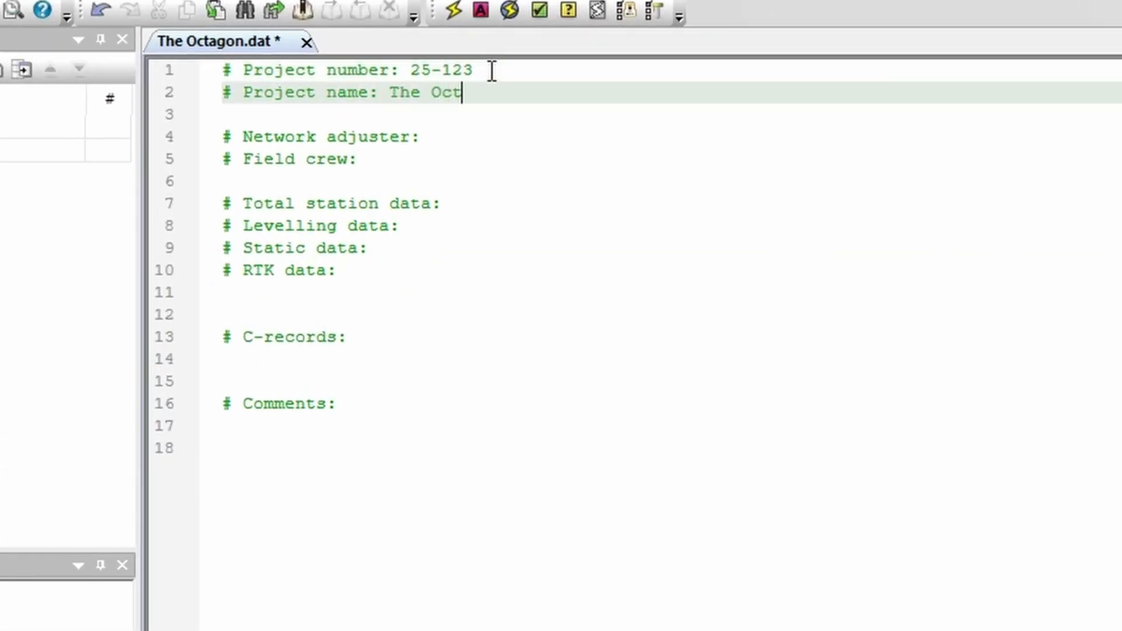
type("agon")
Step: Enter the names of the network adjuster and the field crew in the header comments
key("Down")
key("Down")
key("Down")
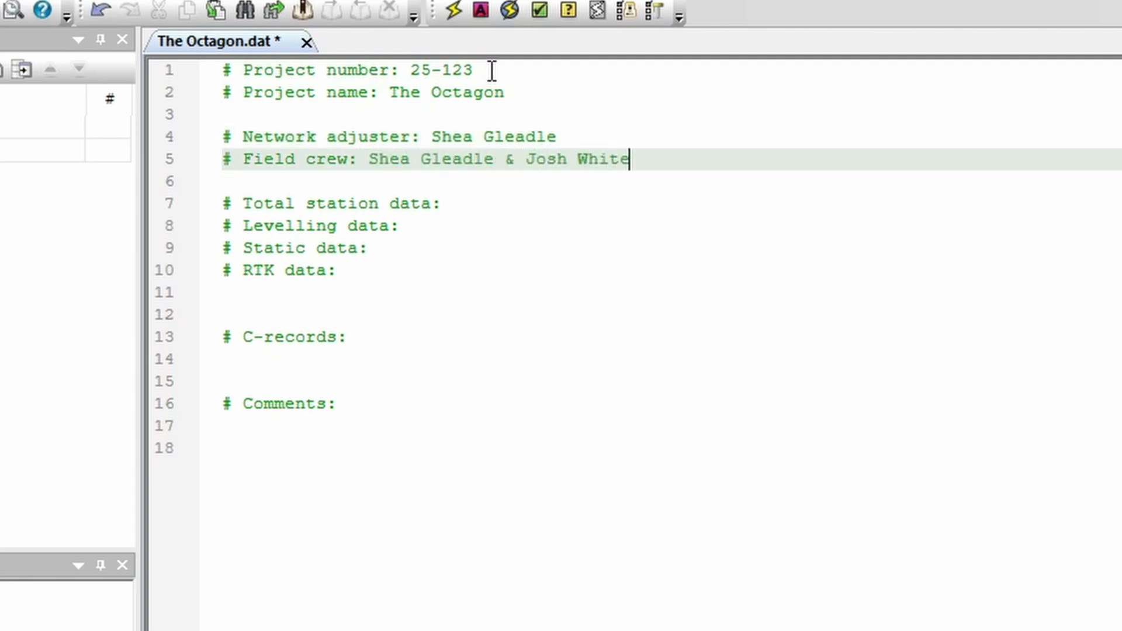
Step: Record total station data as Yes, levelling data as Yes and static data as No in the header comments
key("Down")
key("Down")
type("Yes")
key("Down")
type("Yes")
key("Down")
type("No")
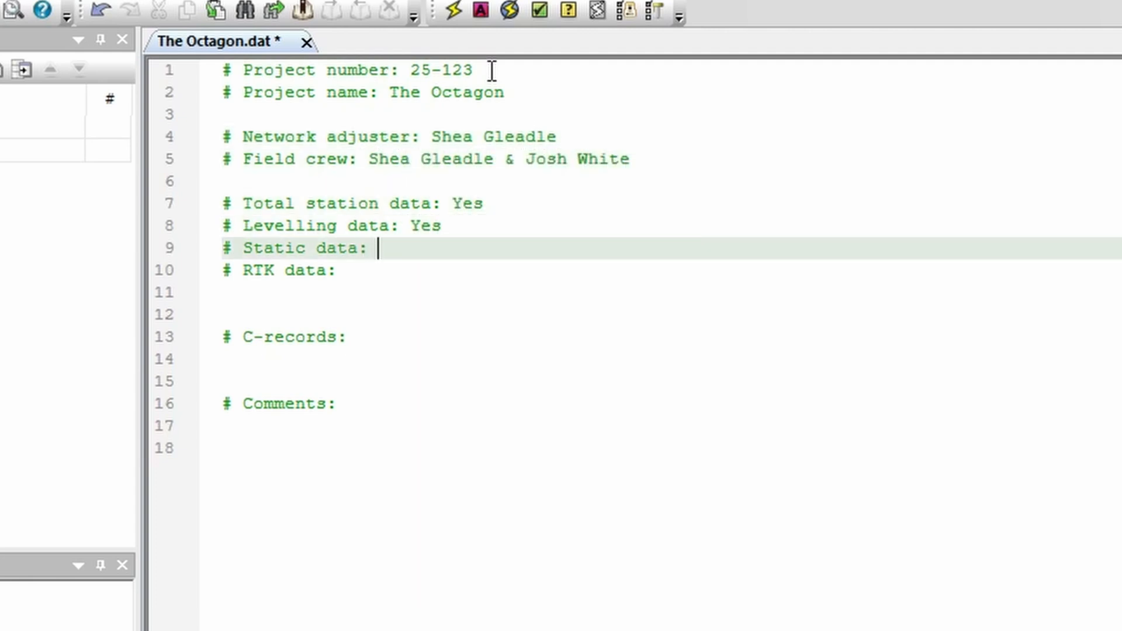
key("Down")
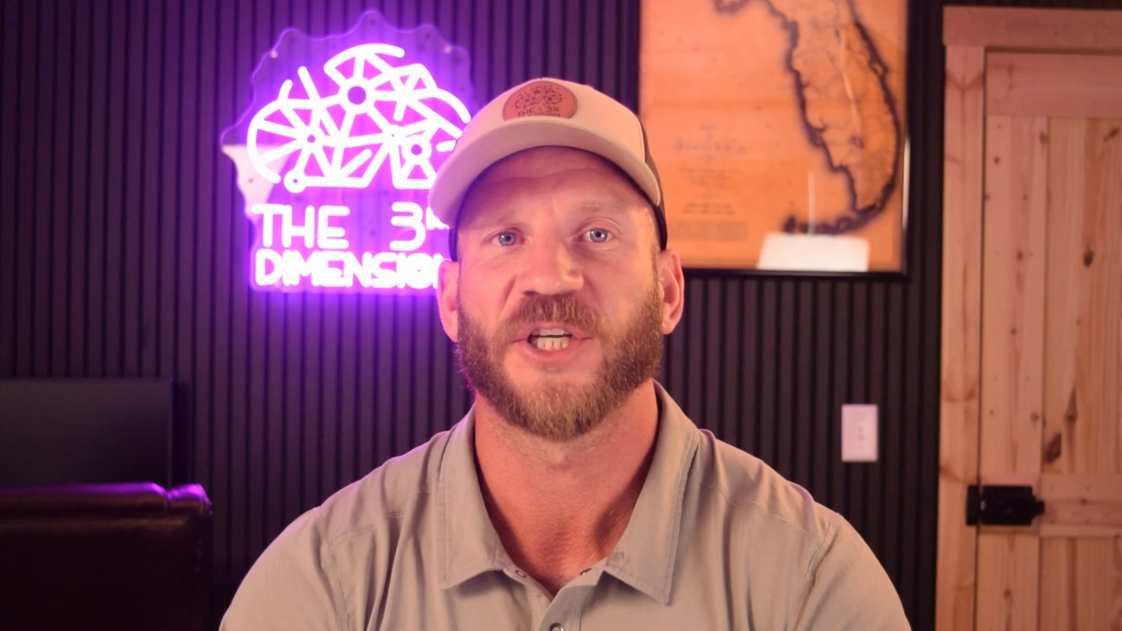
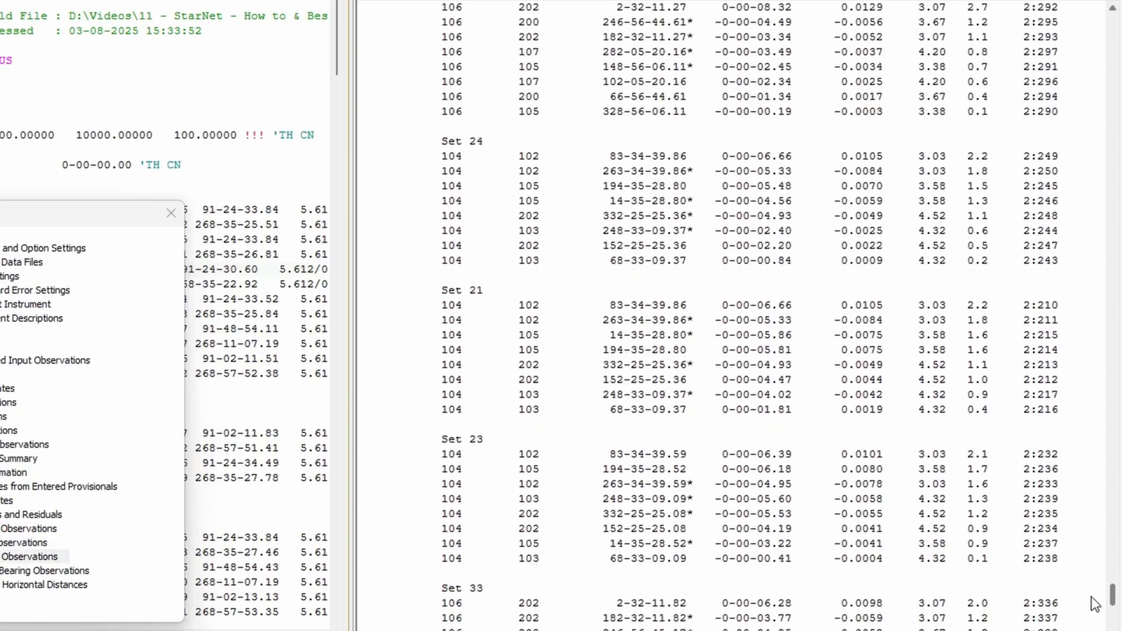
Step: Review the adjusted directions, bearings and error propagation in the listing, and go to the Adjusted Distance Observations section
scroll(712, 316, "down", 15)
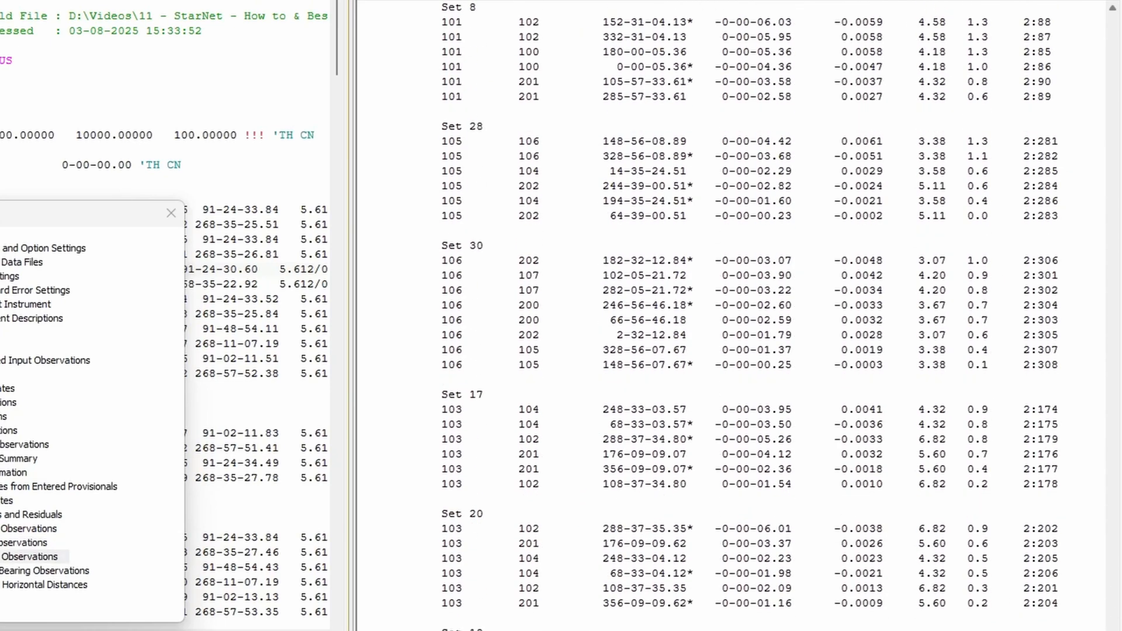
scroll(1016, 566, "down", 10)
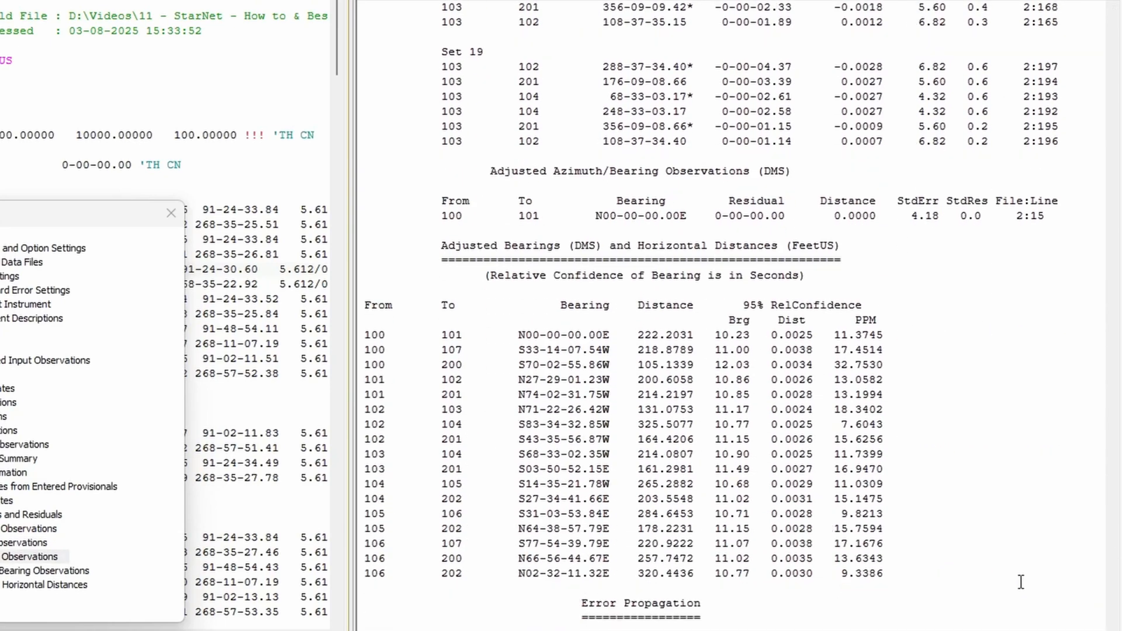
scroll(1016, 565, "down", 7)
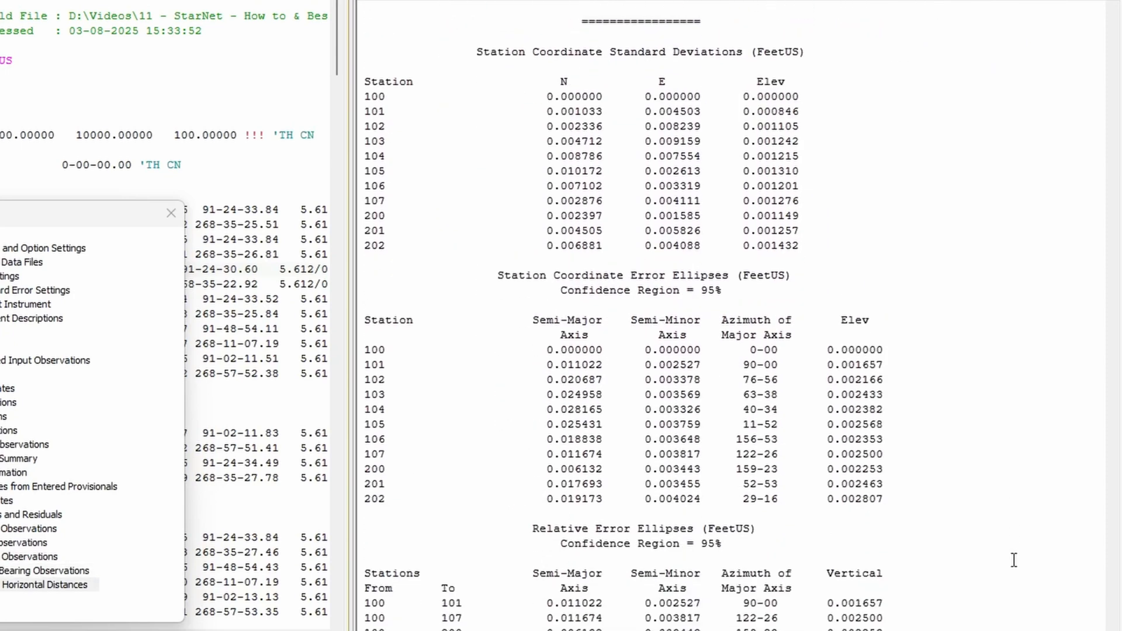
scroll(1014, 560, "up", 4)
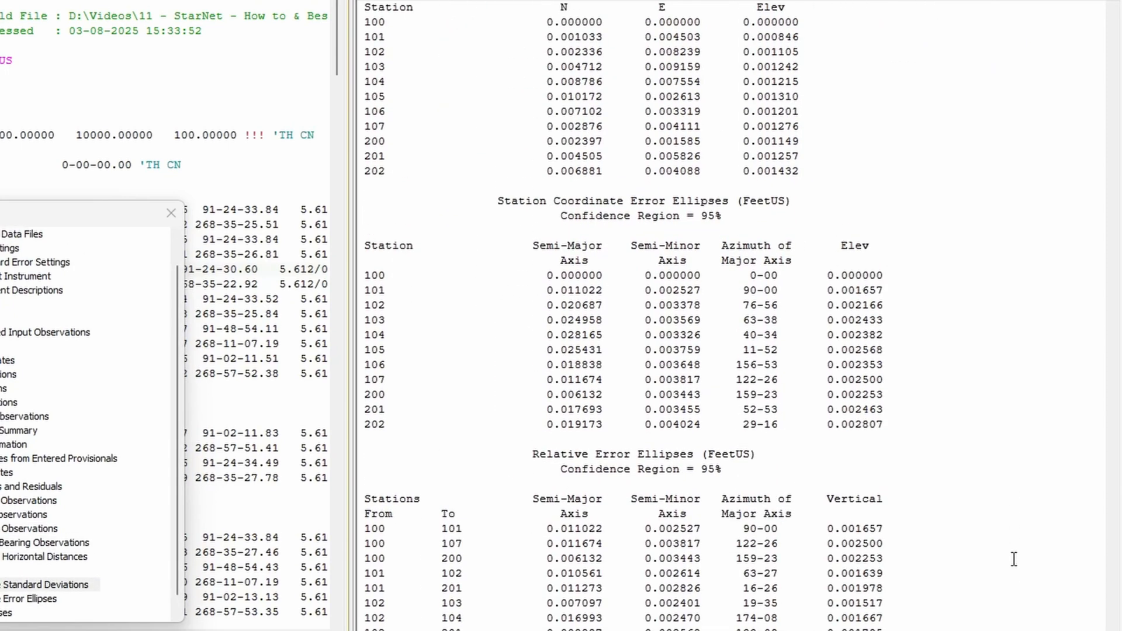
left_click(21, 500)
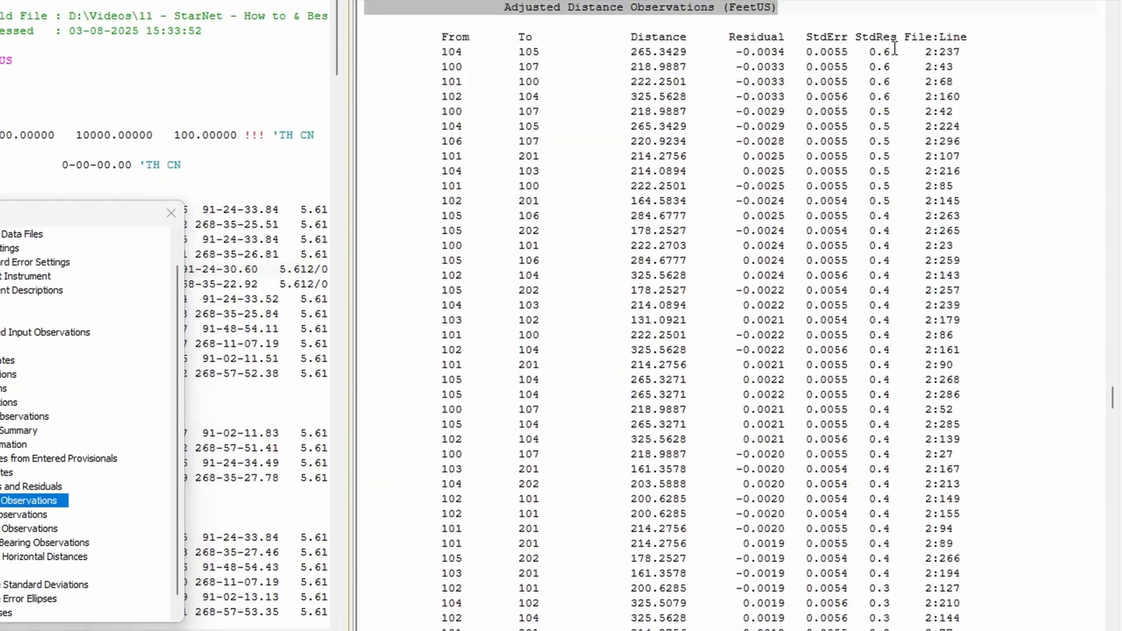
Step: Examine the standardized residuals of the first adjusted distances and the residual of the 104 to 105 distance
left_click_drag(895, 51, 864, 52)
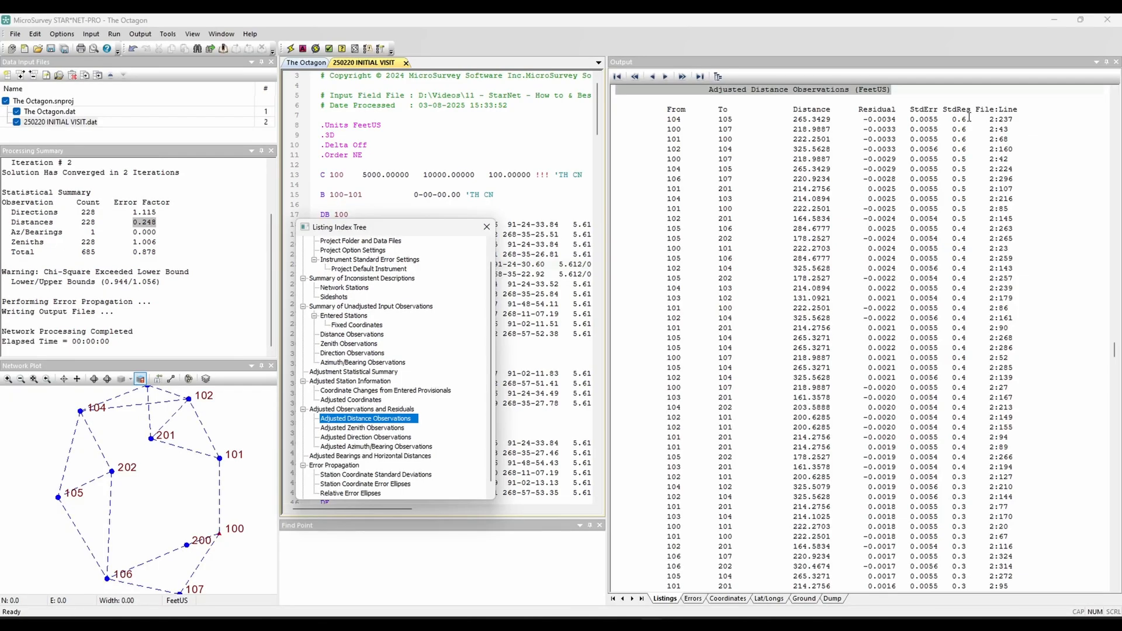
left_click_drag(969, 117, 949, 119)
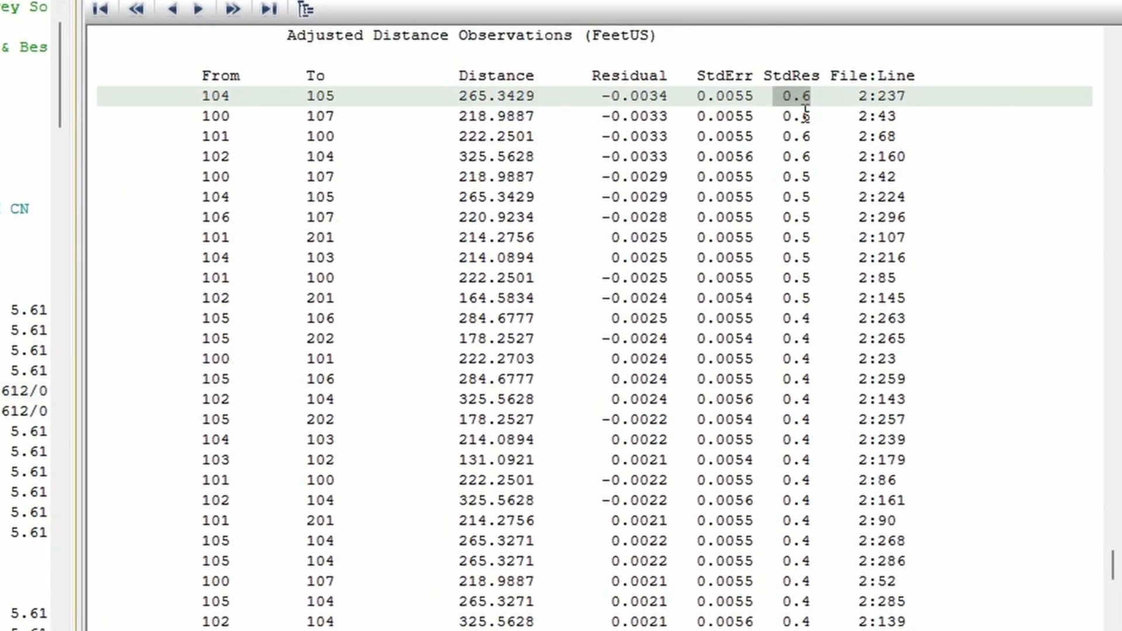
left_click(960, 128)
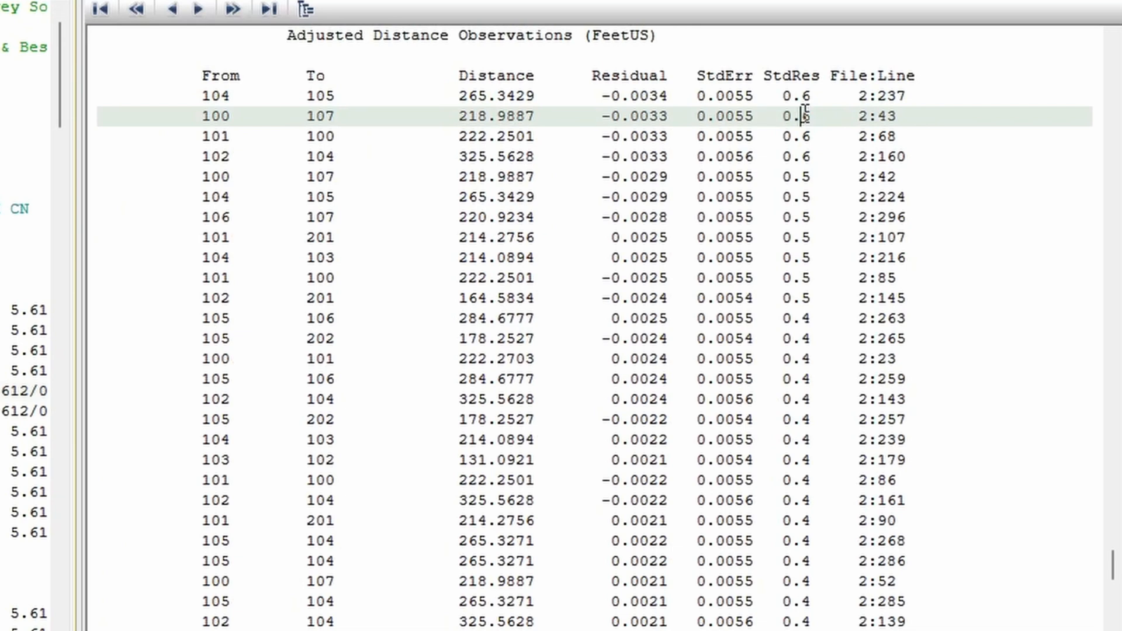
left_click_drag(672, 97, 608, 104)
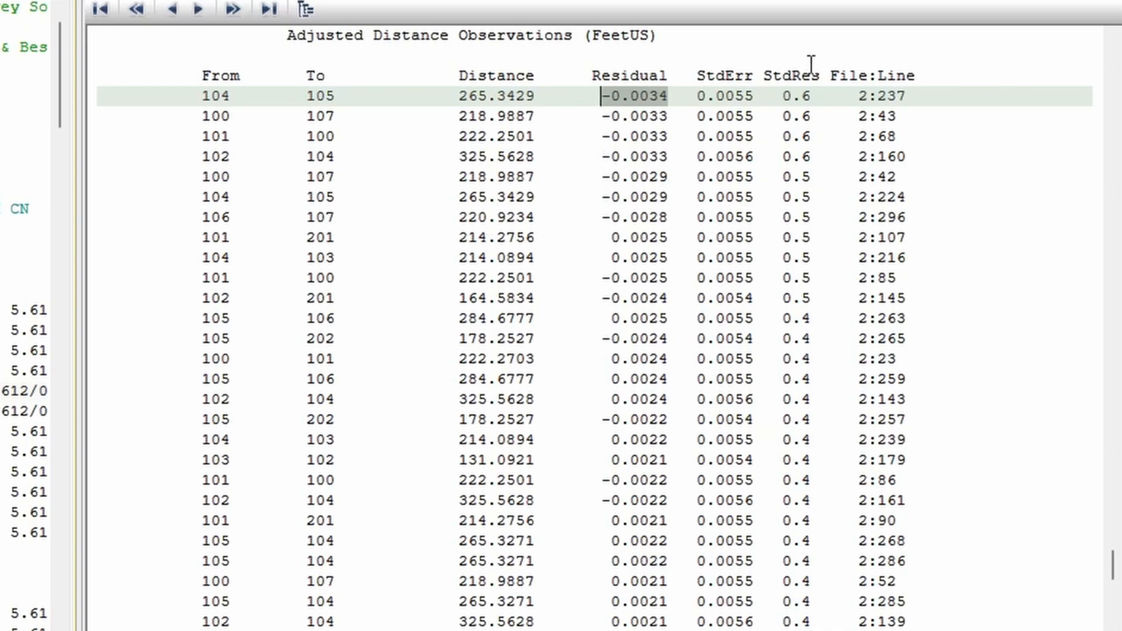
Step: Open the data file line behind the first 104 to 105 distance and compare its measured distance with the adjusted one
left_click(890, 100)
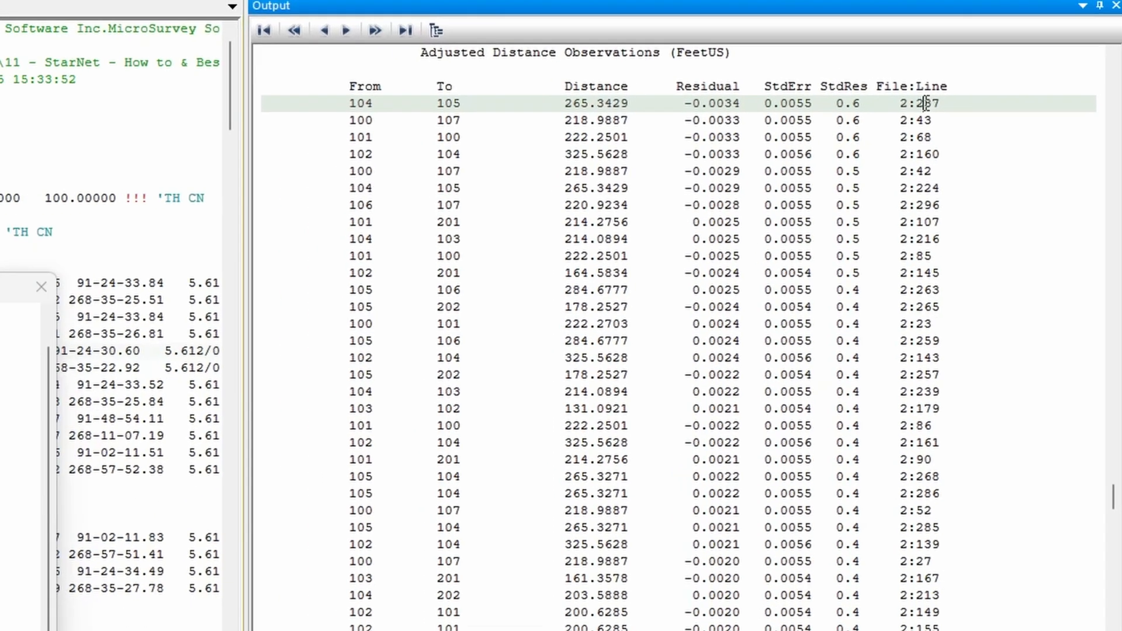
double_click(906, 97)
left_click_drag(218, 262, 0, 337)
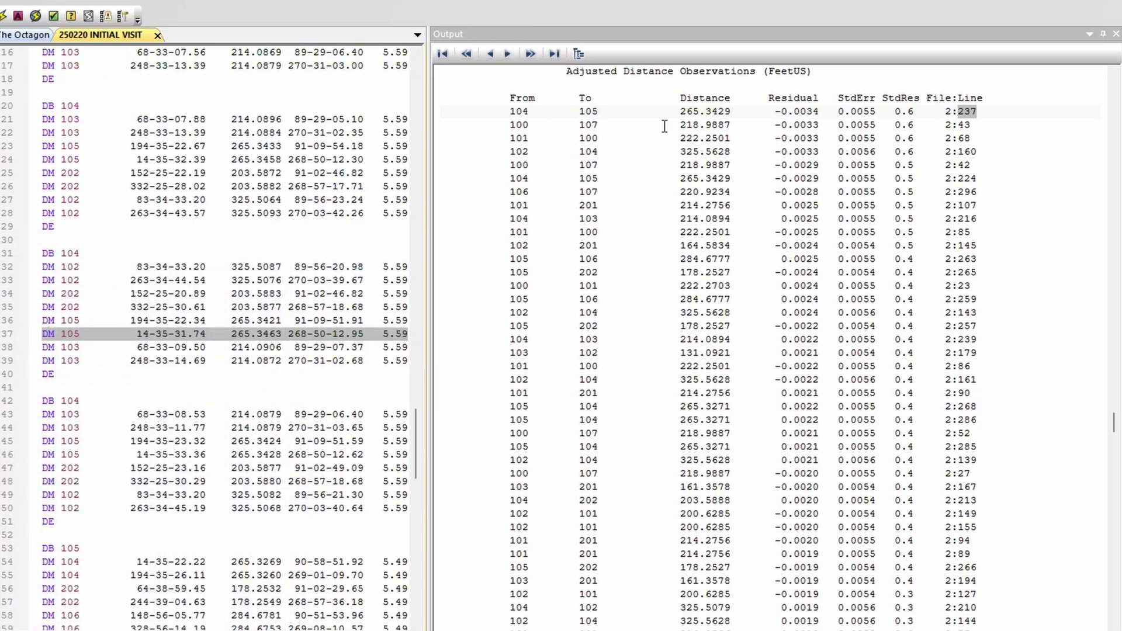
left_click_drag(731, 110, 690, 113)
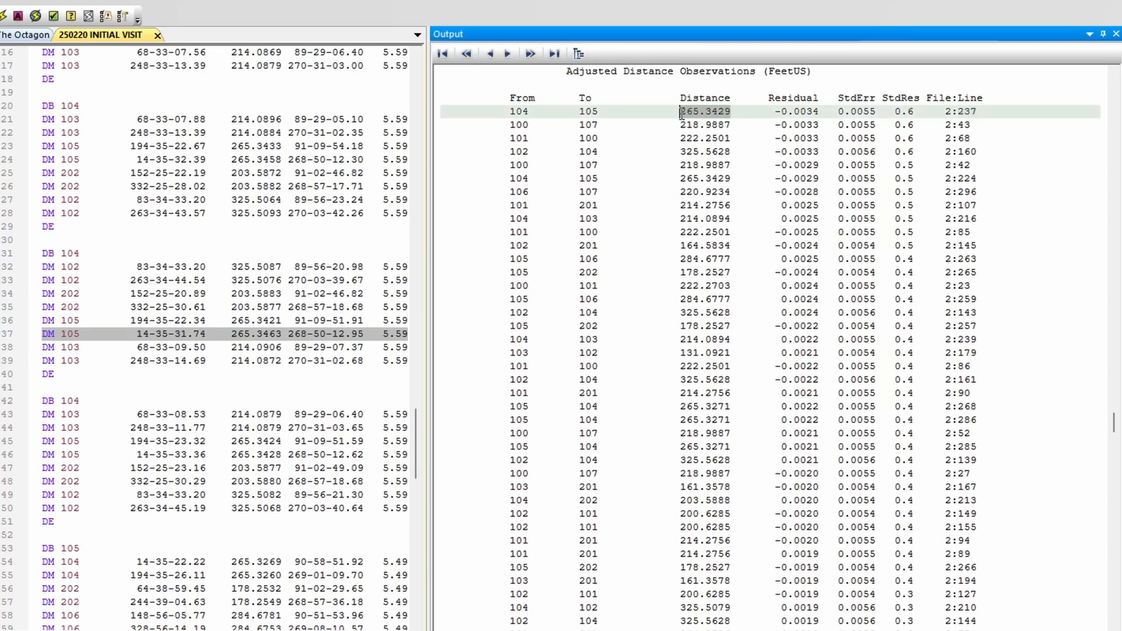
left_click(282, 333)
left_click_drag(283, 334, 256, 334)
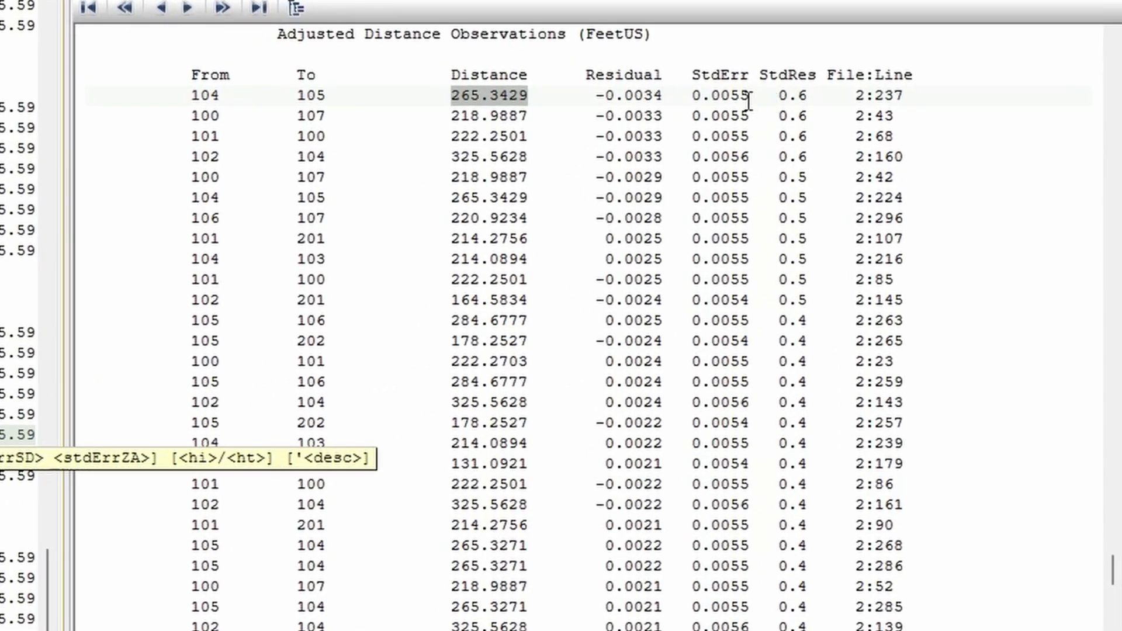
Step: Check the standard error of the first 104 to 105 distance against its standardized residual
left_click_drag(750, 100, 696, 100)
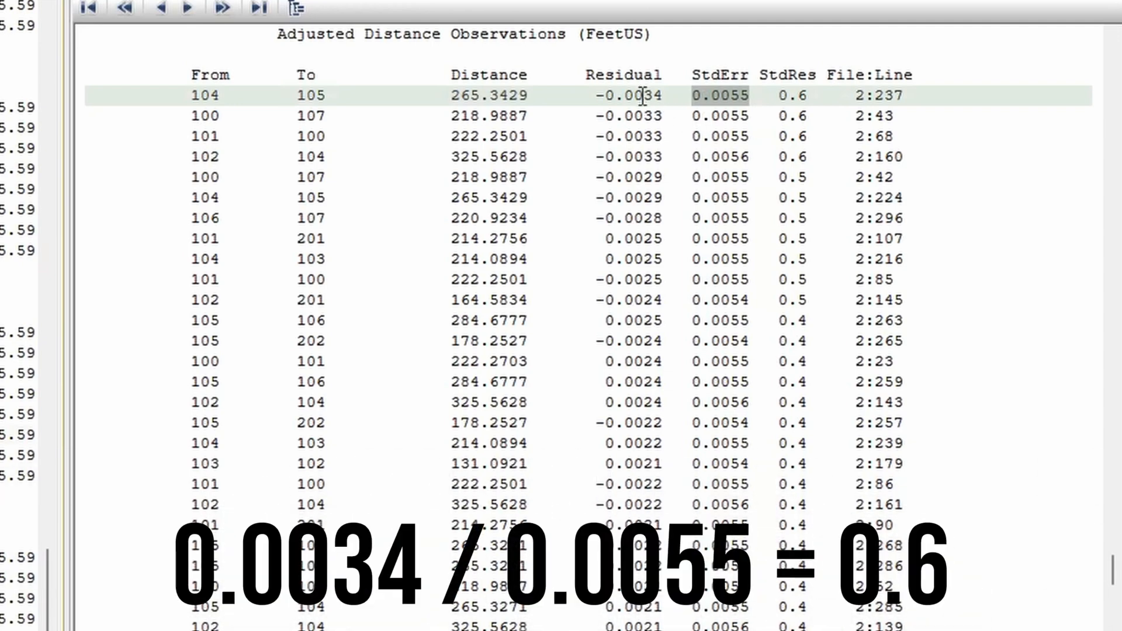
left_click(801, 95)
left_click_drag(806, 96, 778, 96)
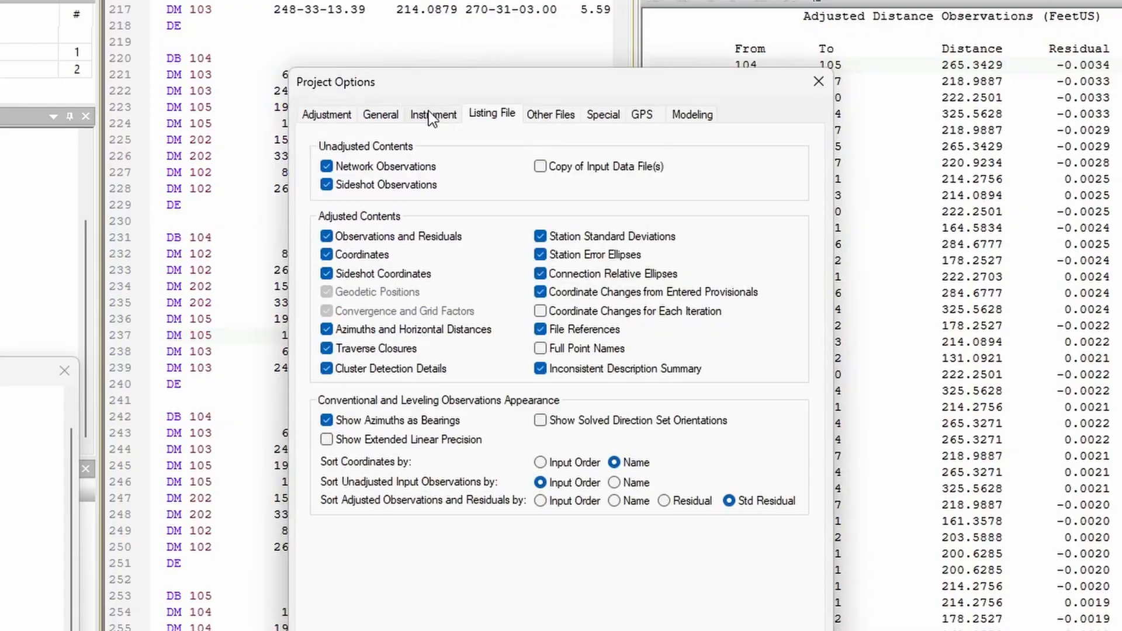
Step: Set the horizontal instrument, horizontal target and vertical centering errors to 0 in the project's instrument options and rerun the adjustment
left_click(432, 115)
left_click_drag(457, 87, 220, 18)
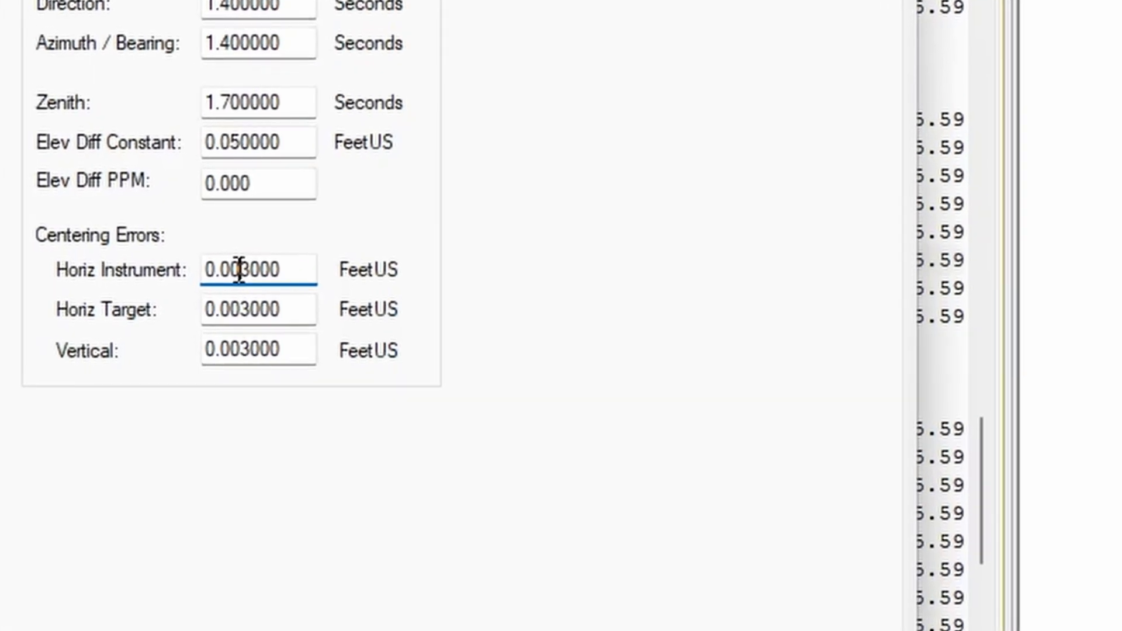
left_click_drag(338, 288, 370, 299)
type("0")
left_click_drag(243, 306, 399, 358)
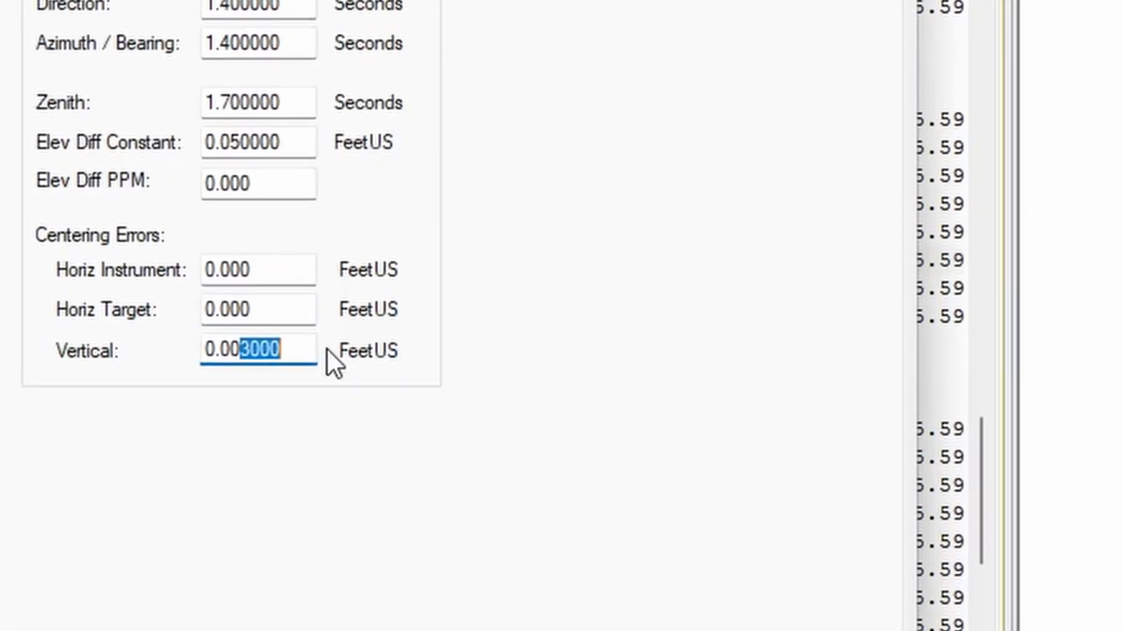
type("0")
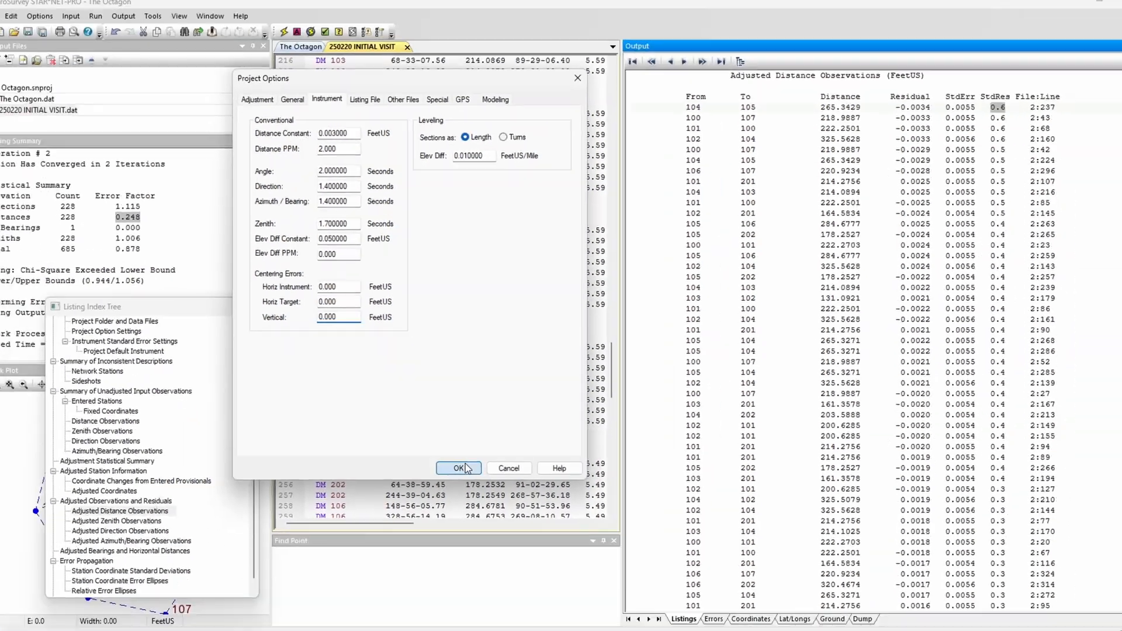
left_click(462, 468)
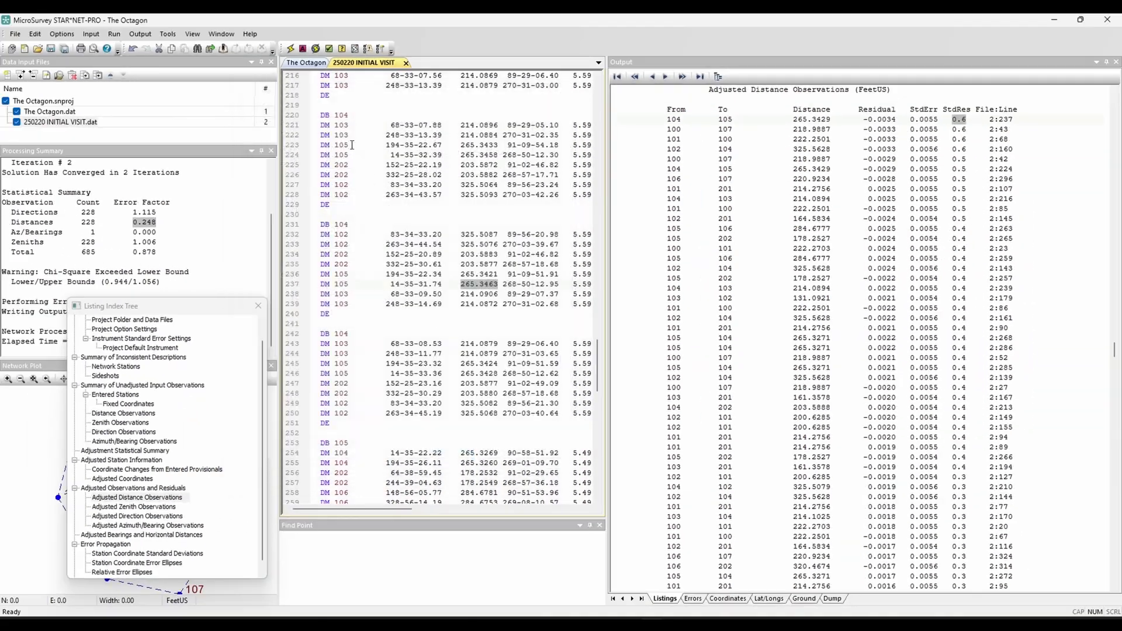
left_click(290, 48)
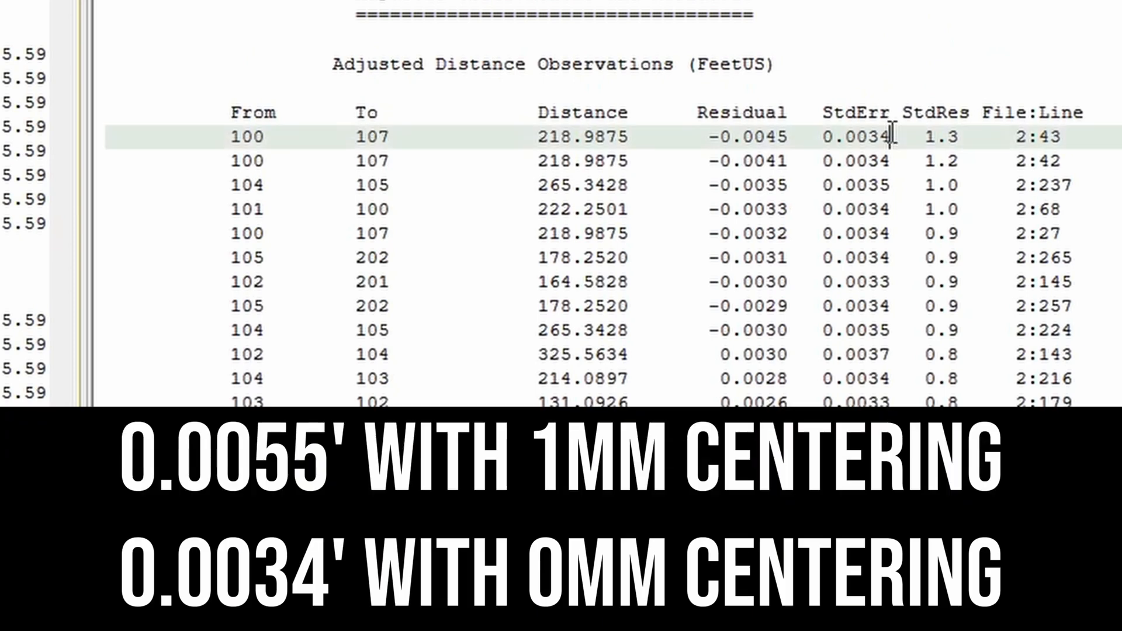
Step: Examine the first 100 to 107 distance's standard error, residual and standardized residual, and the error factors for directions and zeniths
left_click_drag(892, 136, 825, 136)
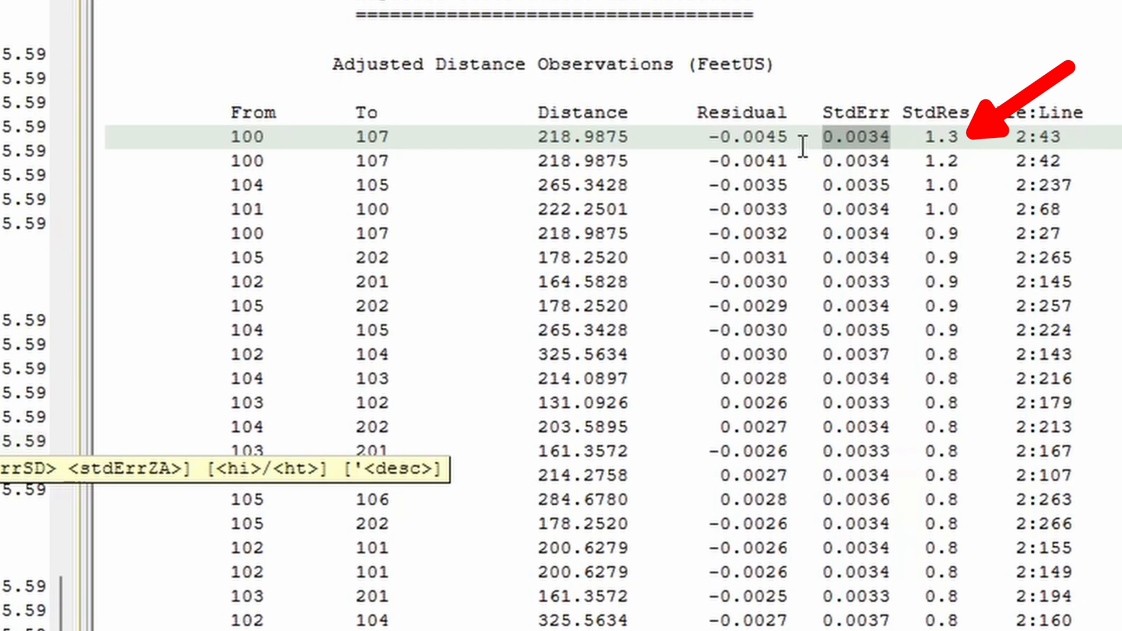
left_click_drag(789, 138, 710, 144)
left_click_drag(959, 139, 924, 139)
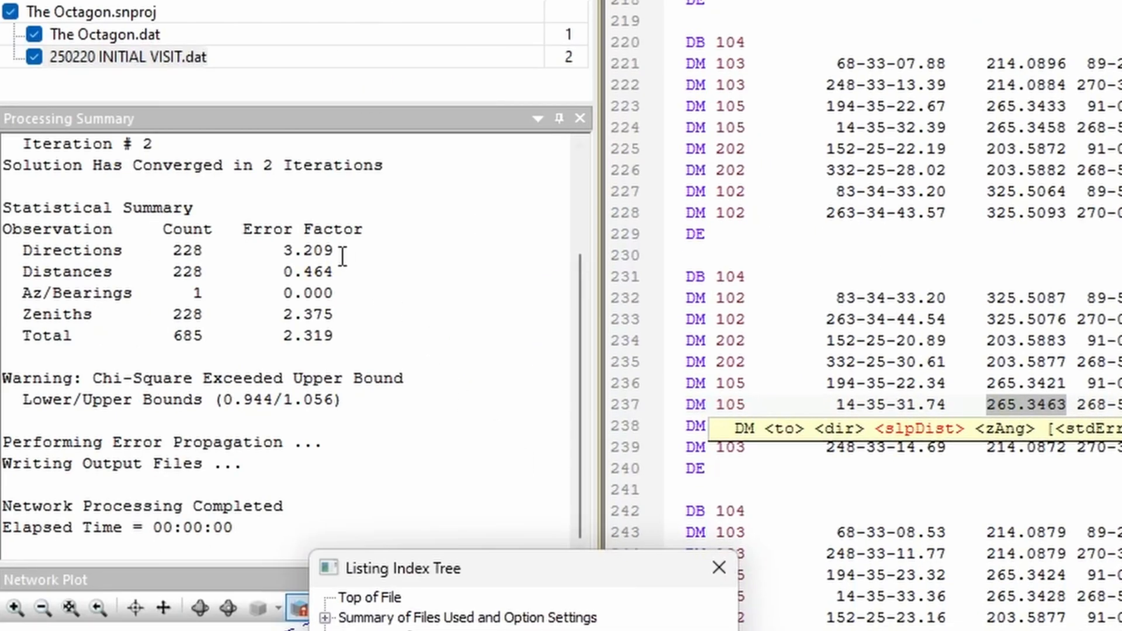
left_click_drag(336, 250, 274, 250)
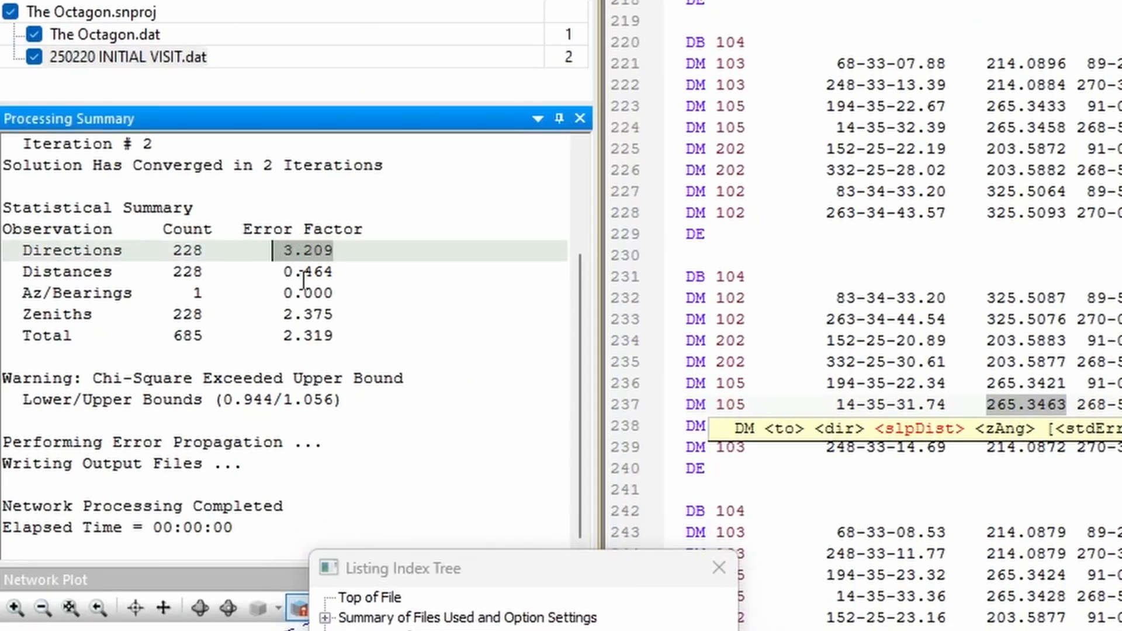
left_click_drag(346, 314, 272, 314)
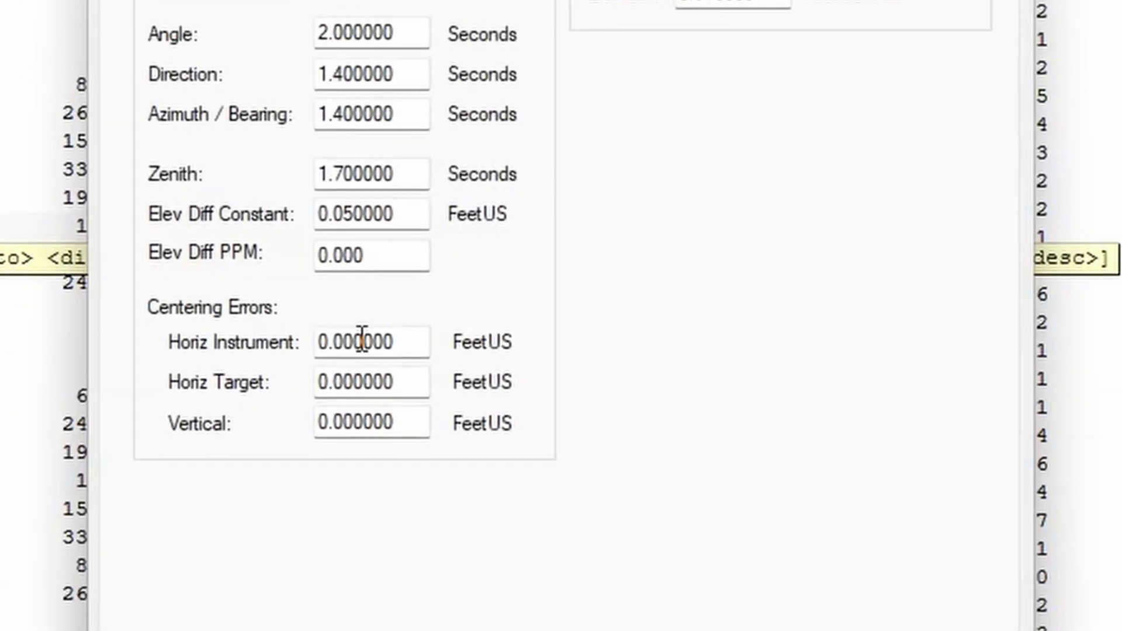
Step: Set the horizontal instrument, horizontal target and vertical centering errors to 0.003 FeetUS and rerun the adjustment
left_click_drag(356, 342, 483, 363)
type("3")
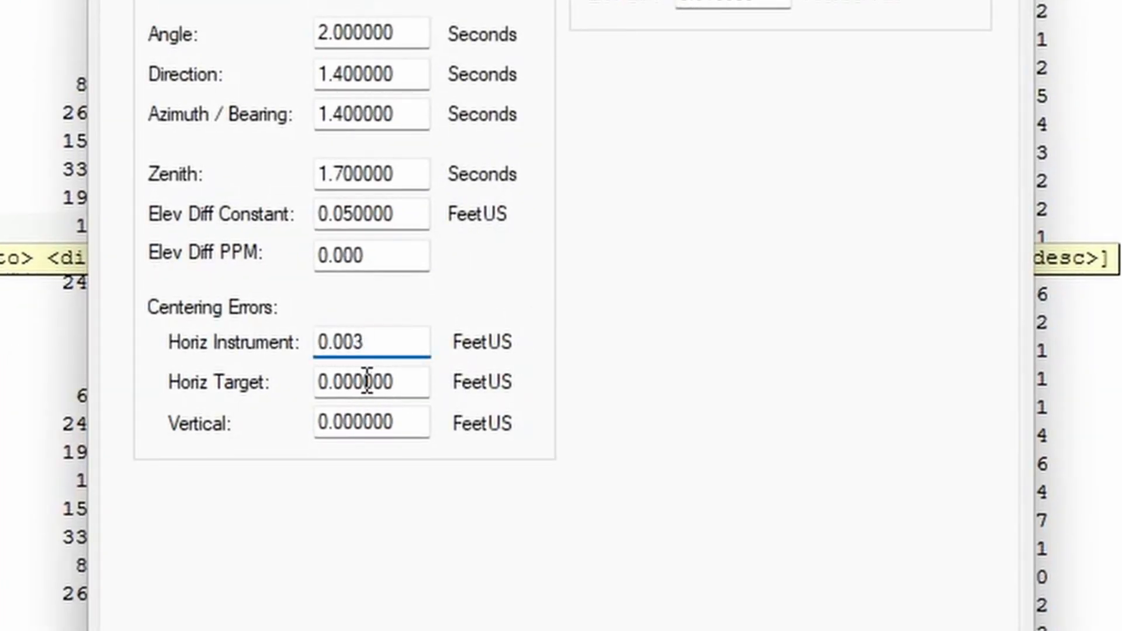
left_click_drag(356, 383, 483, 403)
type("3")
left_click_drag(358, 423, 484, 438)
type("3")
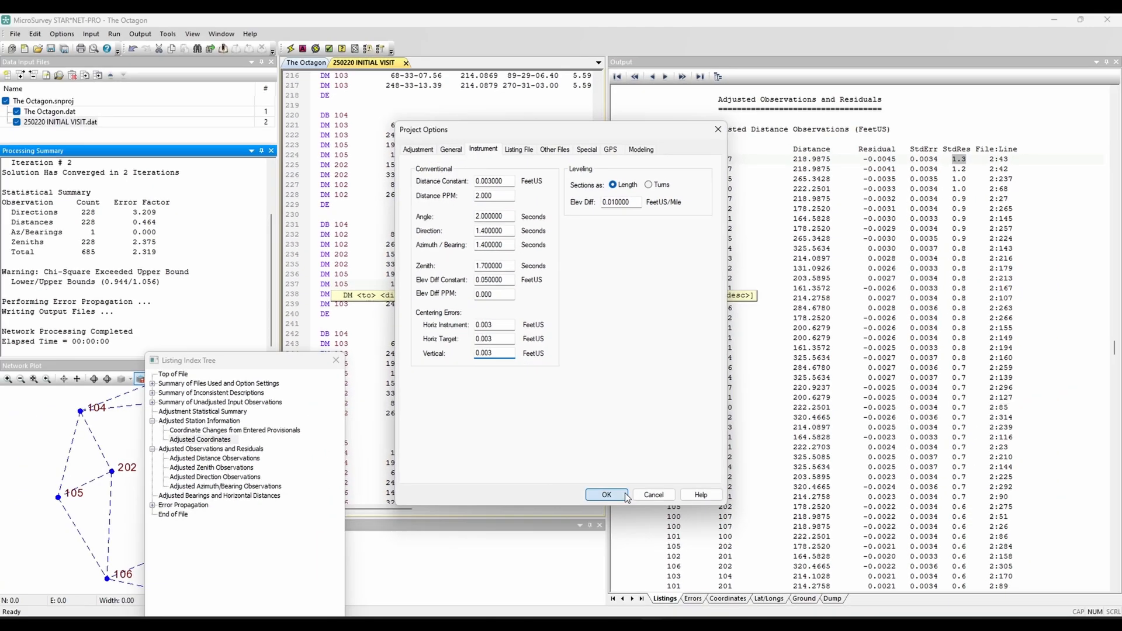
left_click(609, 494)
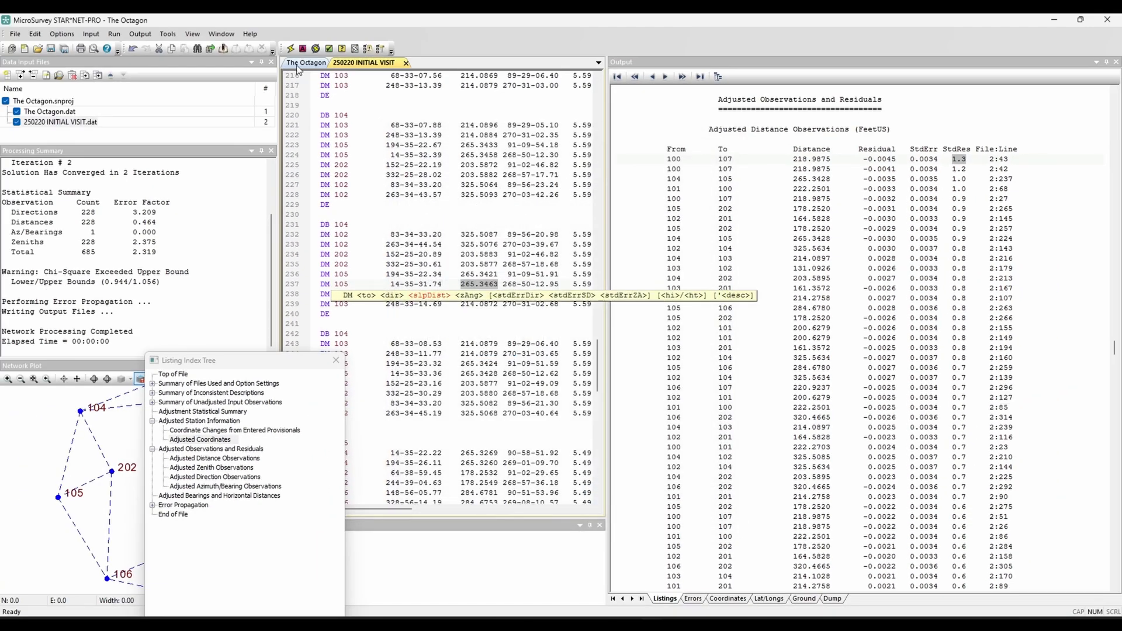
left_click(290, 48)
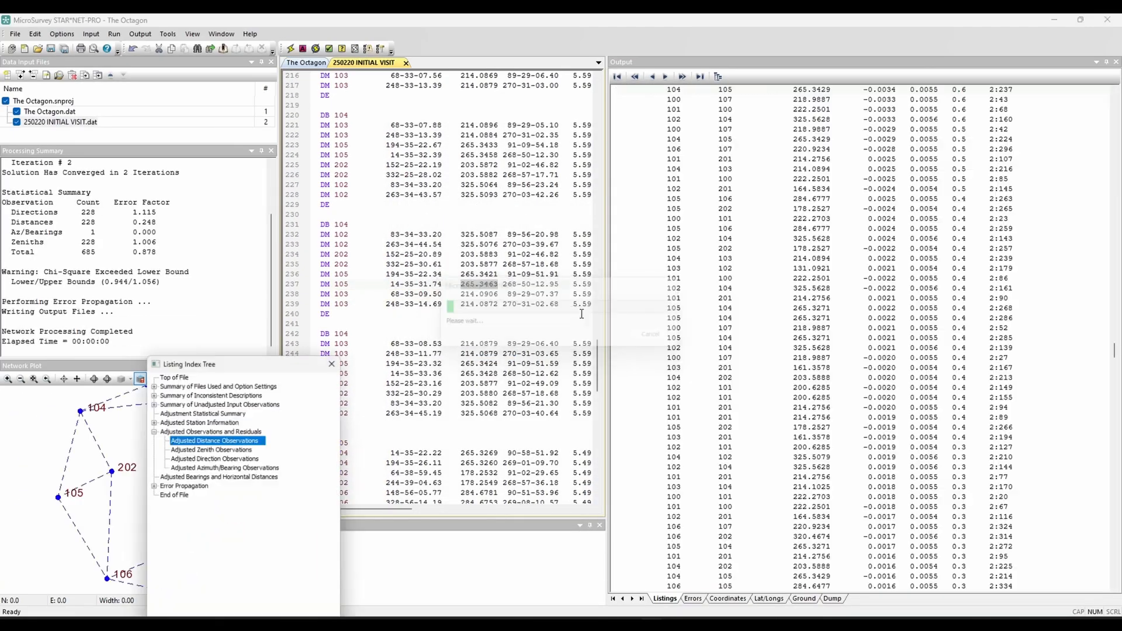
Step: Go to the Adjusted Zenith Observations and open the data file line behind the first 106 to 105 zenith
left_click_drag(261, 361, 268, 282)
left_click(244, 372)
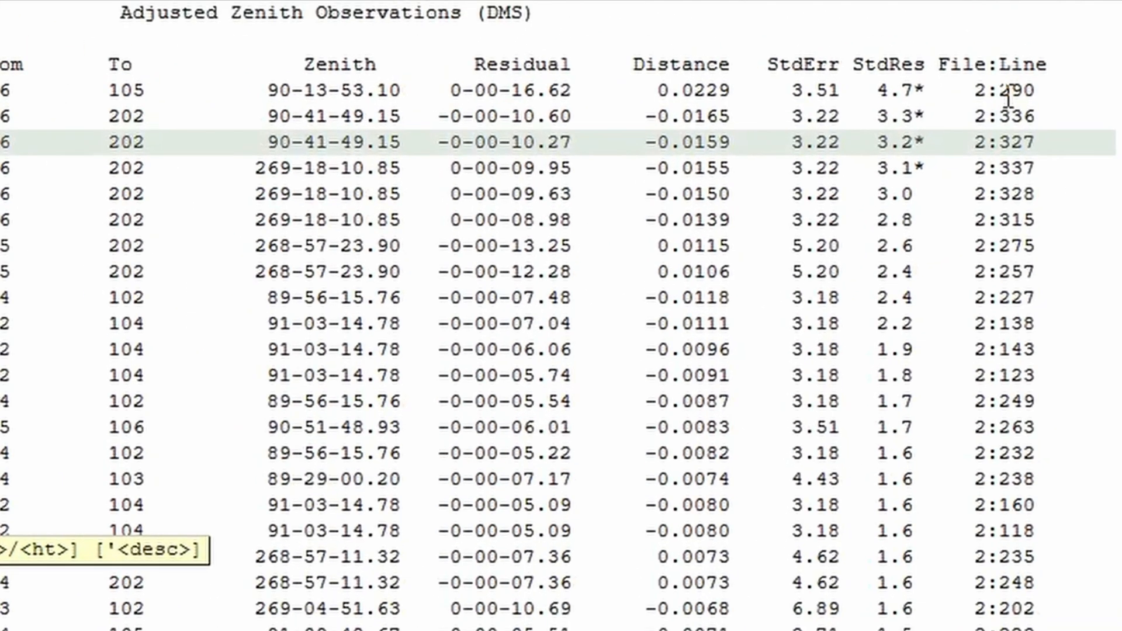
left_click(1069, 120)
double_click(1023, 90)
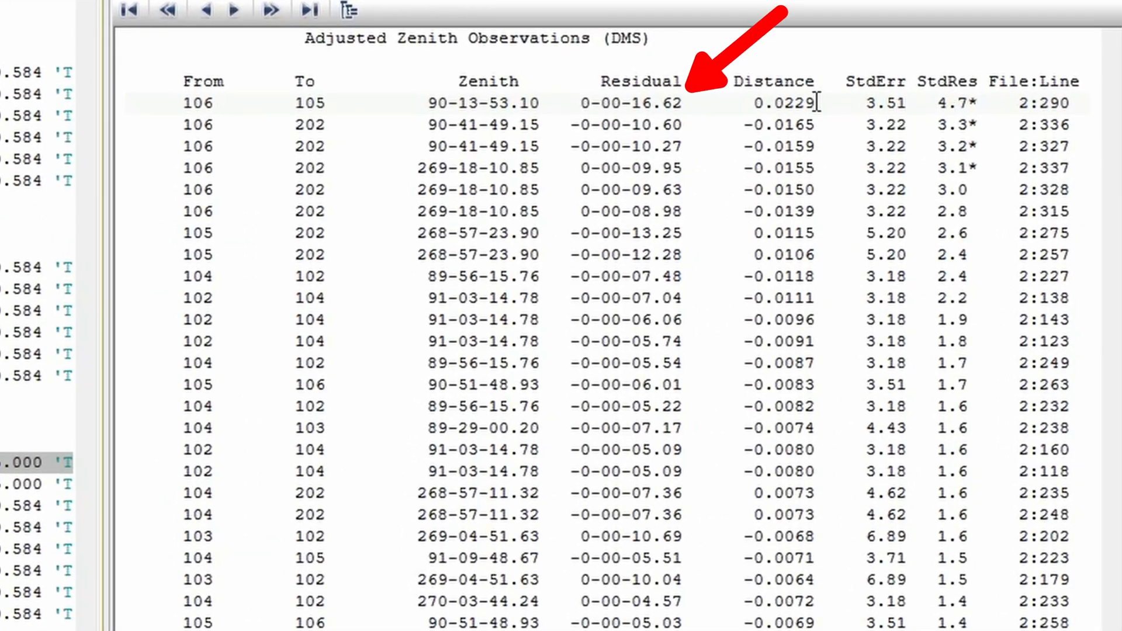
Step: Examine the residual, distance, standard error and standardized residual of the first 106 to 105 zenith observation
left_click_drag(702, 104, 581, 103)
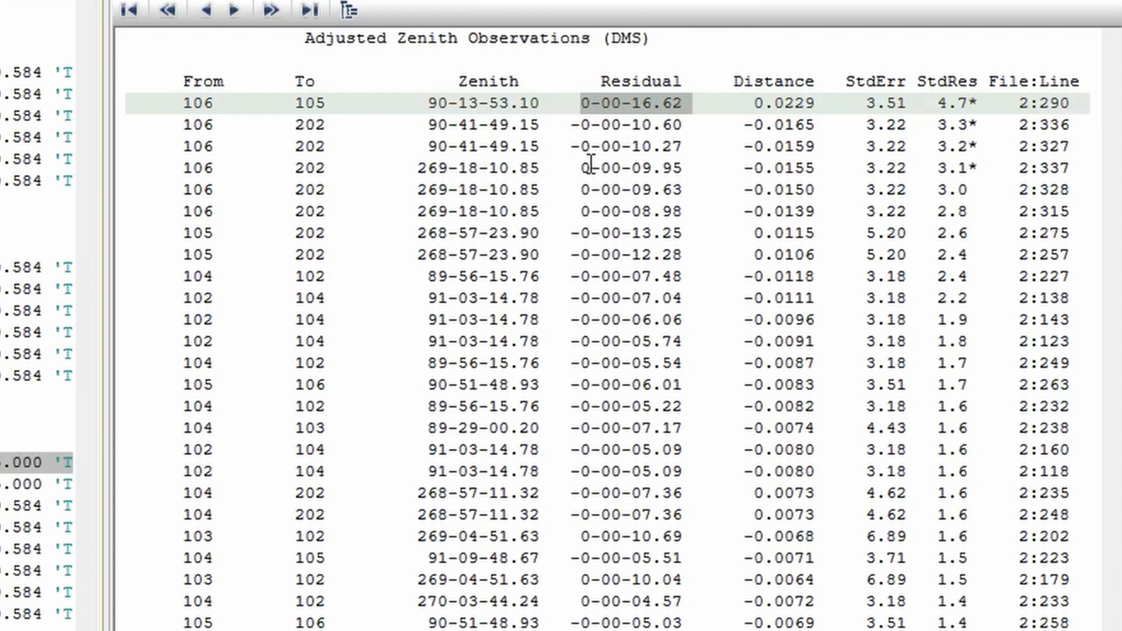
left_click_drag(816, 103, 760, 102)
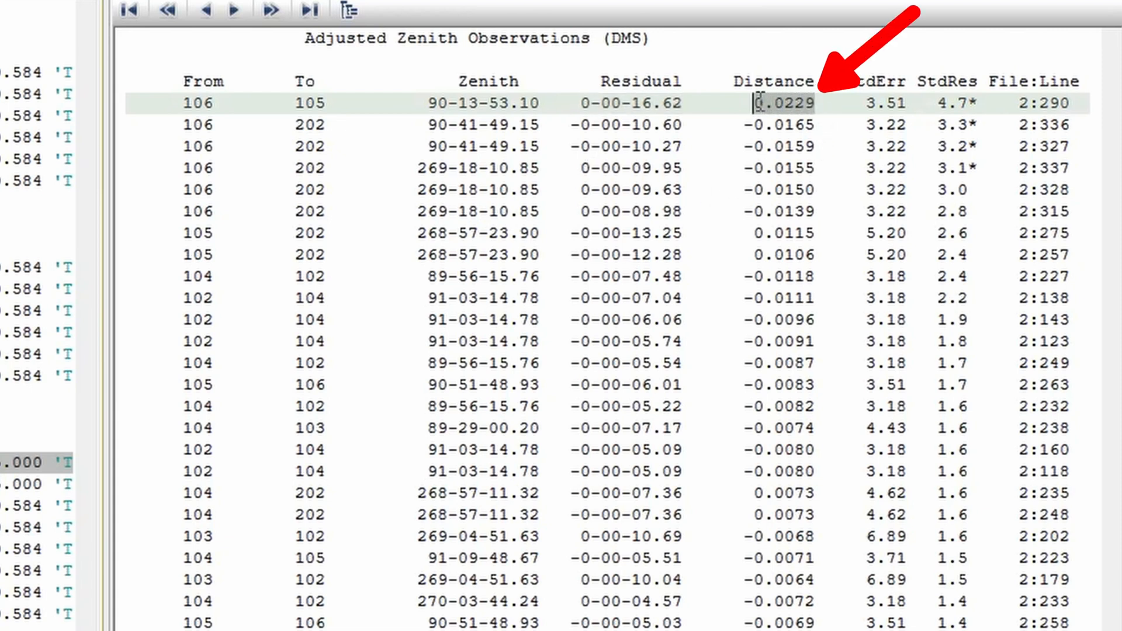
left_click(745, 189)
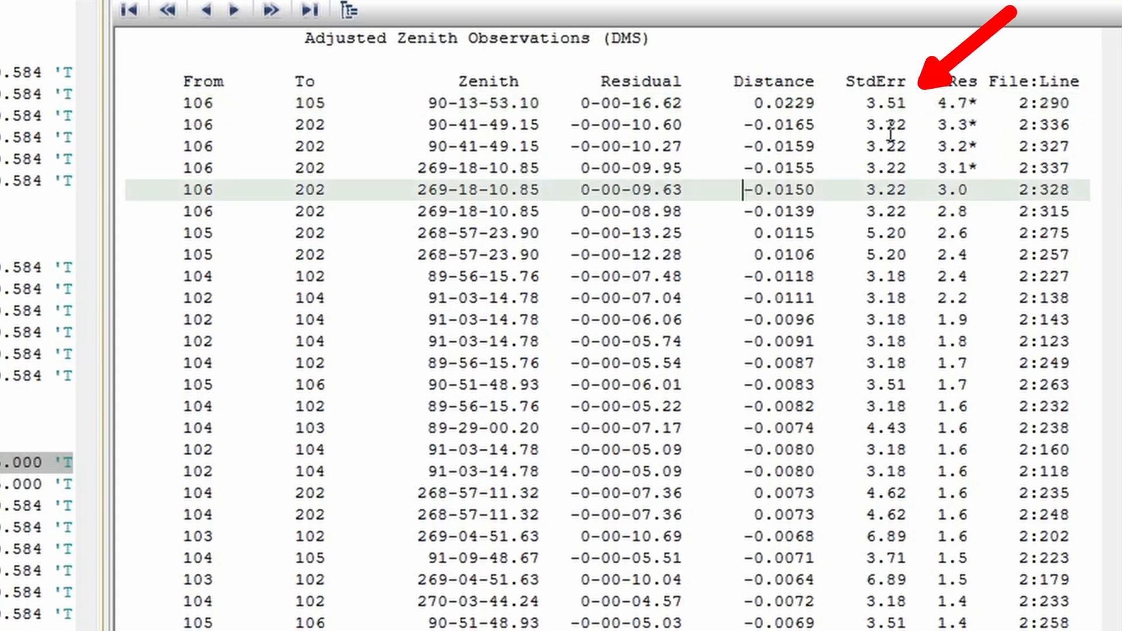
left_click_drag(906, 103, 871, 96)
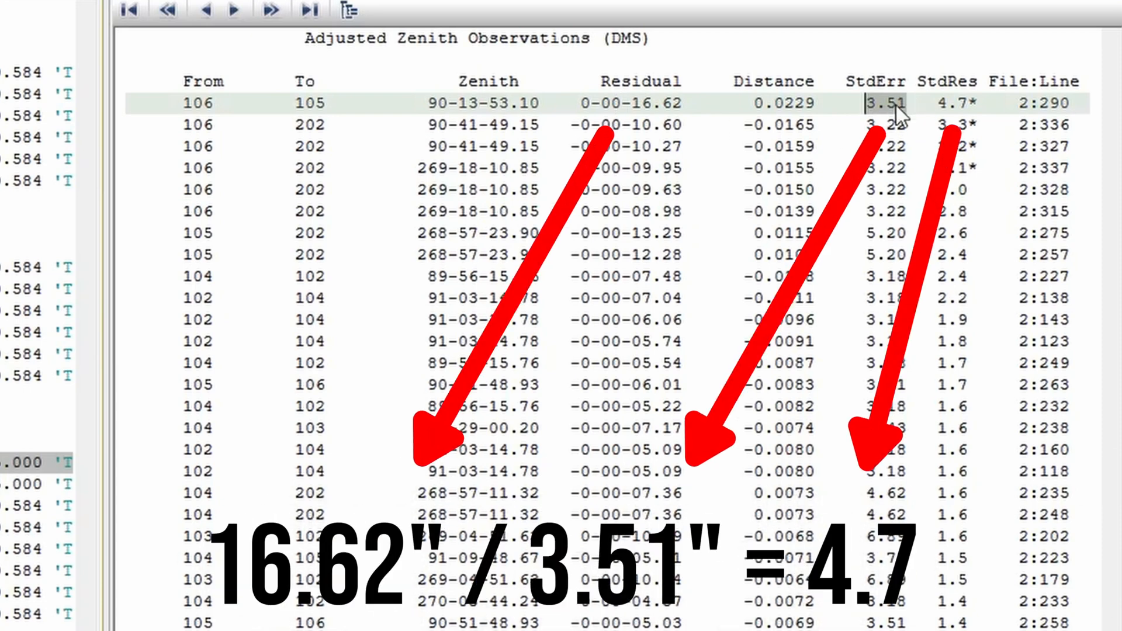
left_click_drag(938, 104, 972, 112)
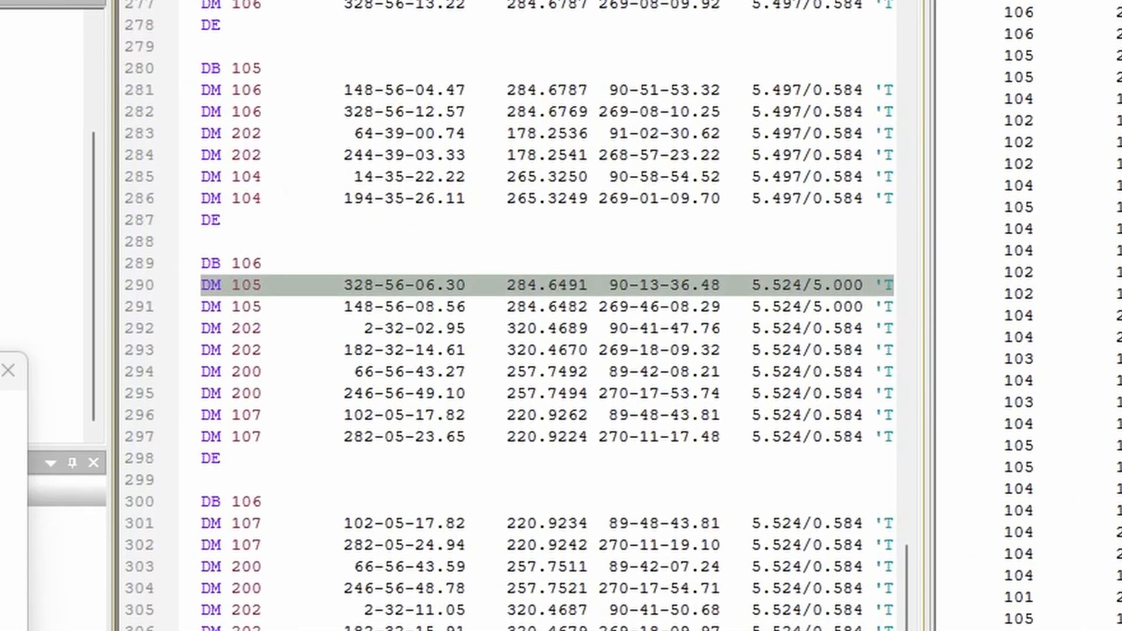
Step: Compare the face-one and face-two zenith angles of each target pair in the first DB 106 set of the data file
scroll(547, 316, "right", 4)
scroll(547, 316, "left", 3)
scroll(547, 316, "left", 2)
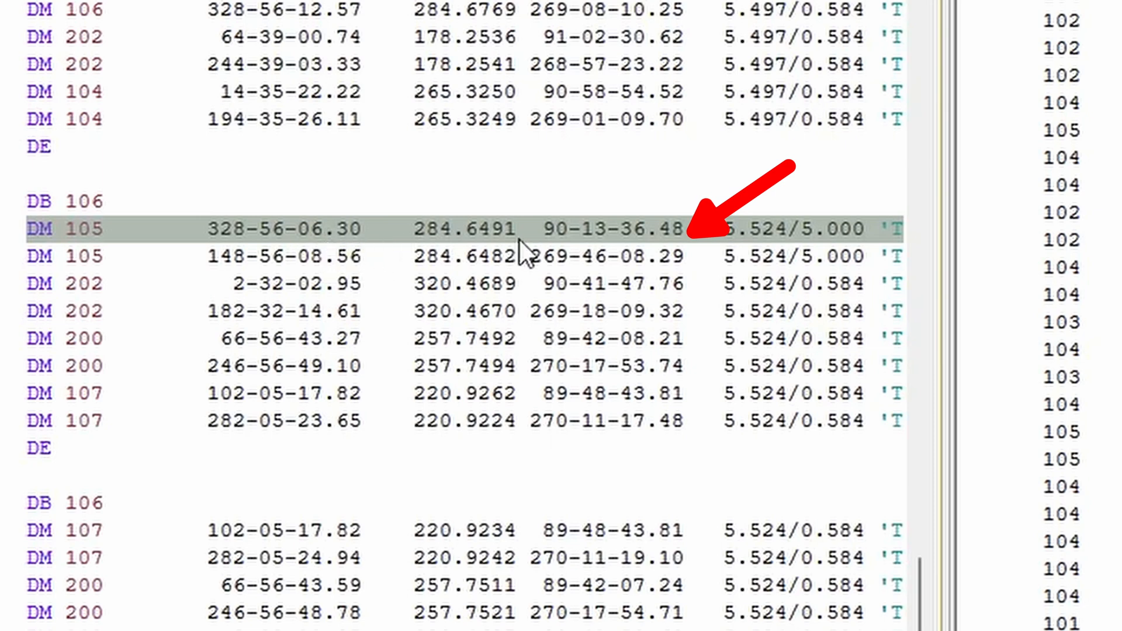
left_click(648, 258)
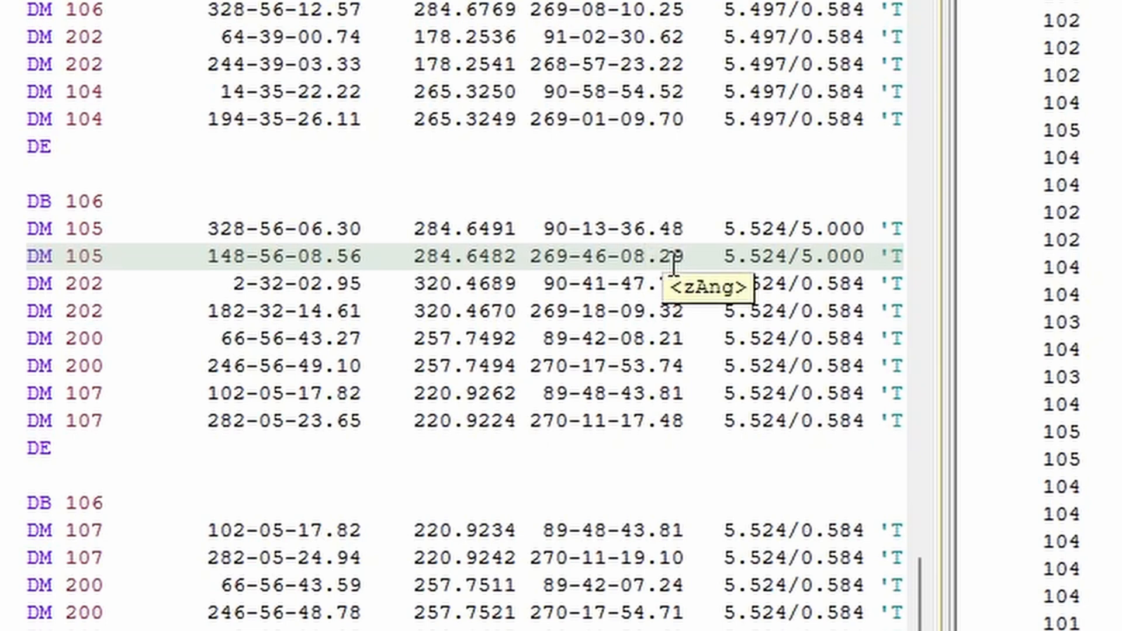
left_click(647, 285)
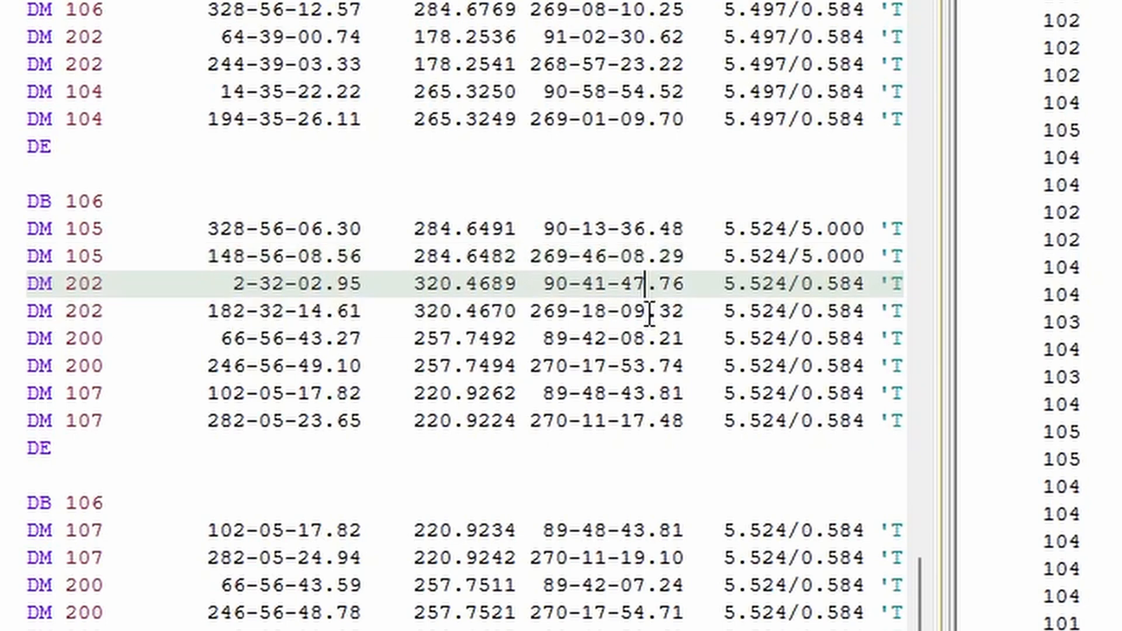
left_click(648, 313)
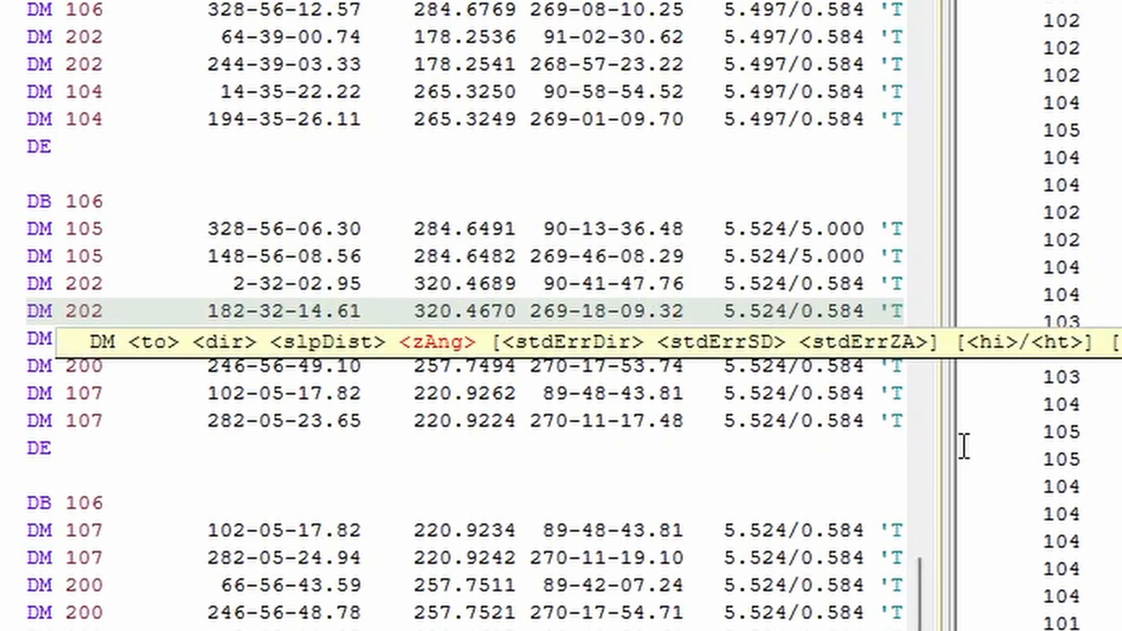
key("Down")
key("Down")
key("Down")
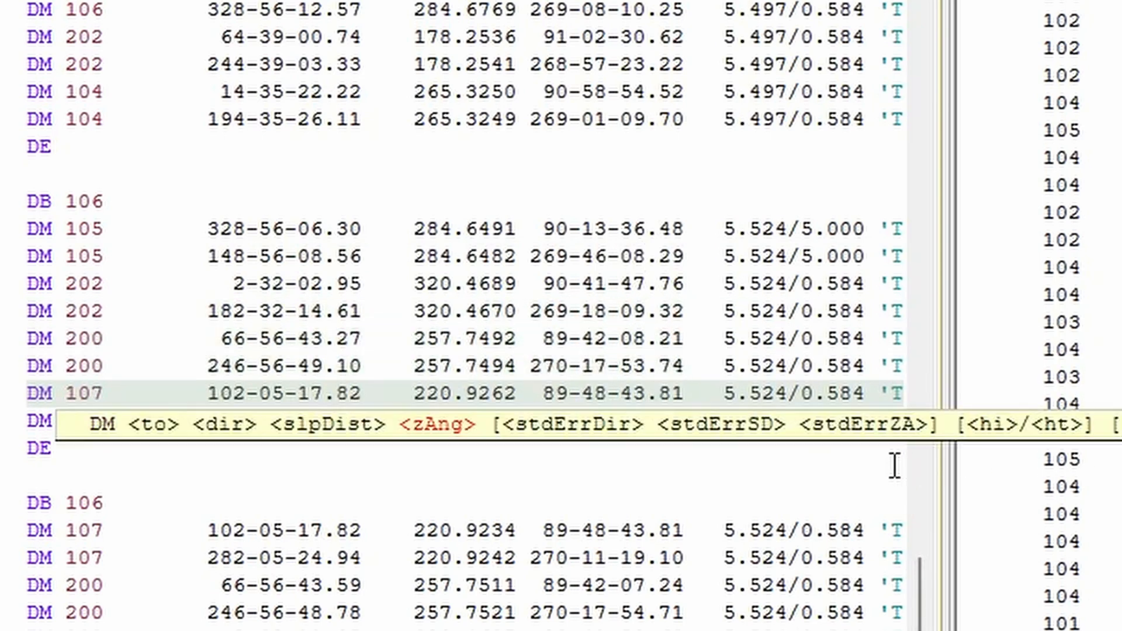
key("Down")
left_click(704, 488)
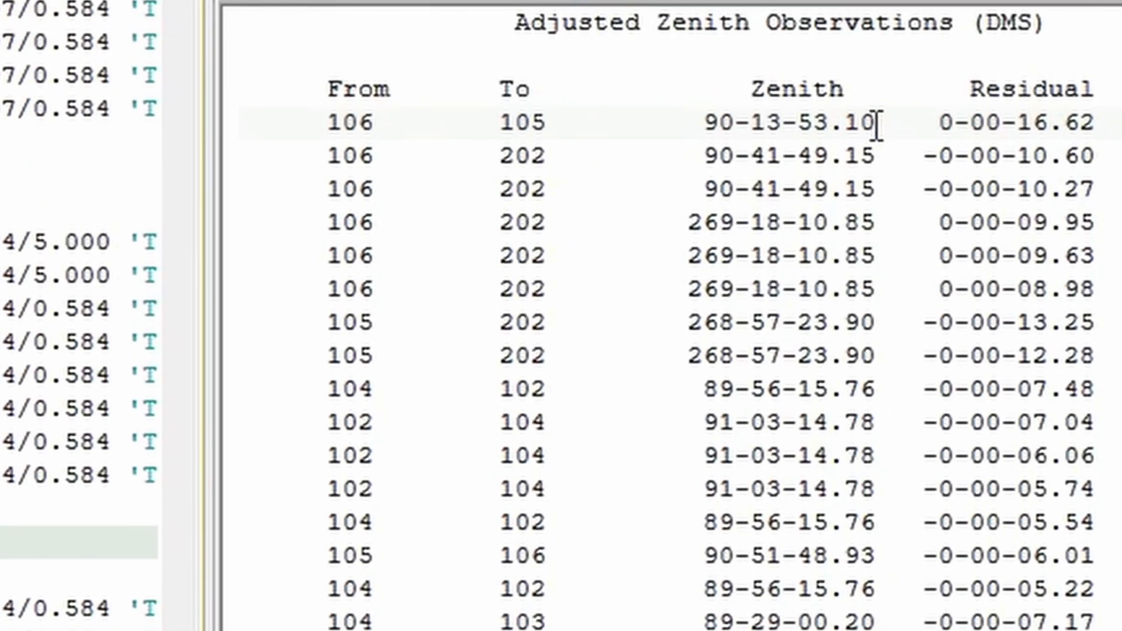
Step: Compare the first set's 106 to 105 face-one zenith with the same zenith in the other DB 106 sets and the adjusted value
left_click_drag(797, 118, 762, 118)
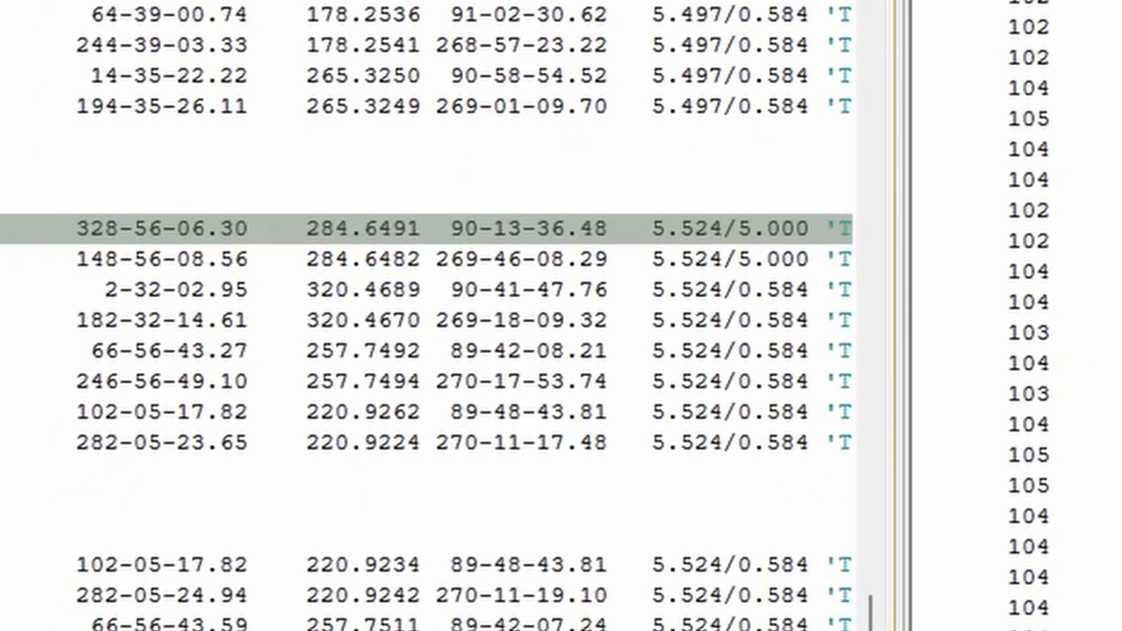
left_click_drag(531, 579, 572, 579)
scroll(566, 481, "down", 4)
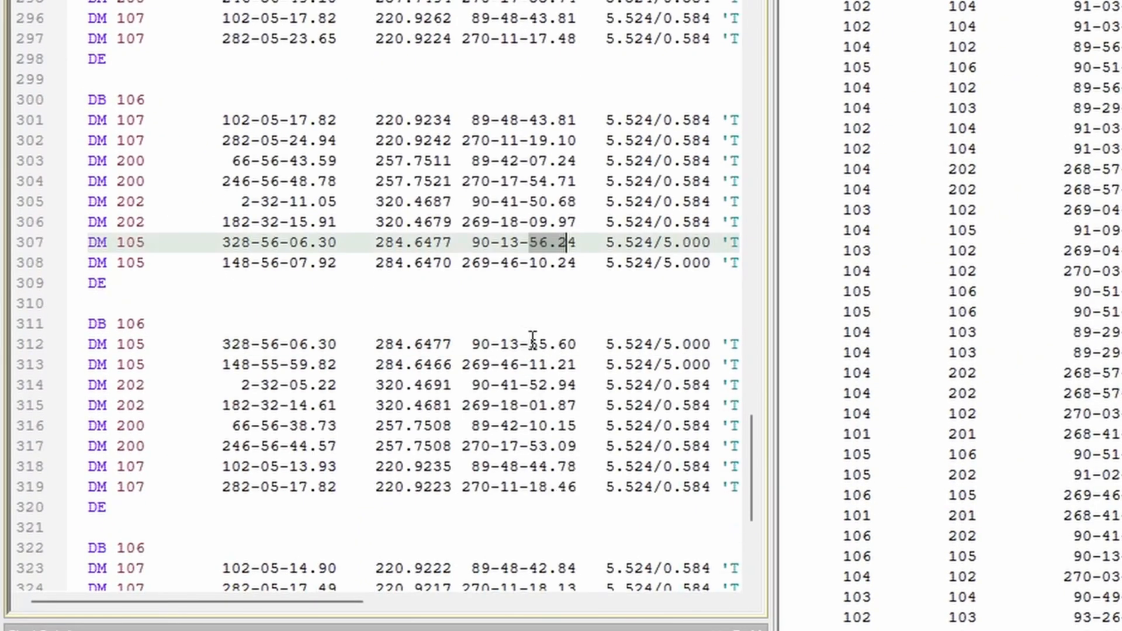
left_click_drag(530, 345, 576, 344)
scroll(573, 387, "down", 4)
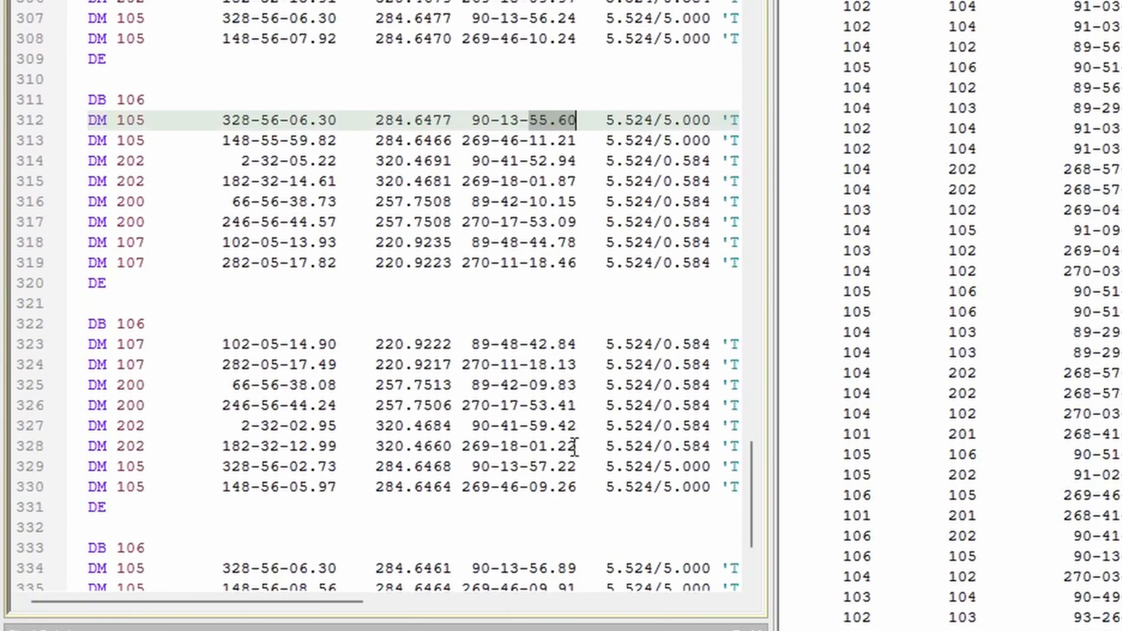
left_click_drag(540, 466, 576, 467)
scroll(576, 464, "down", 3)
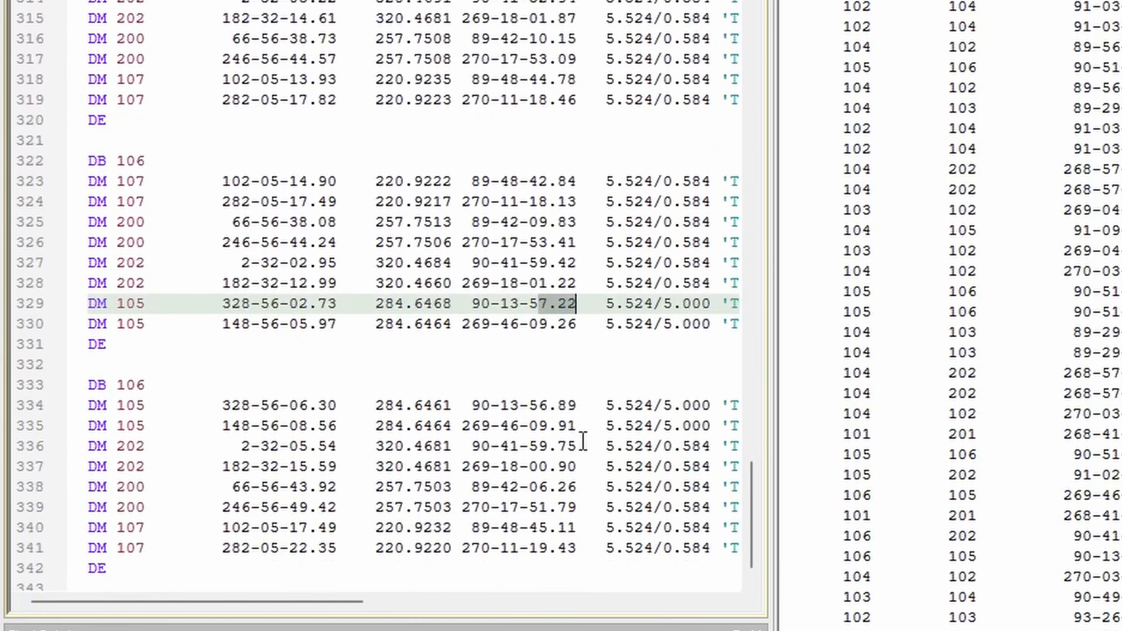
left_click_drag(534, 405, 576, 406)
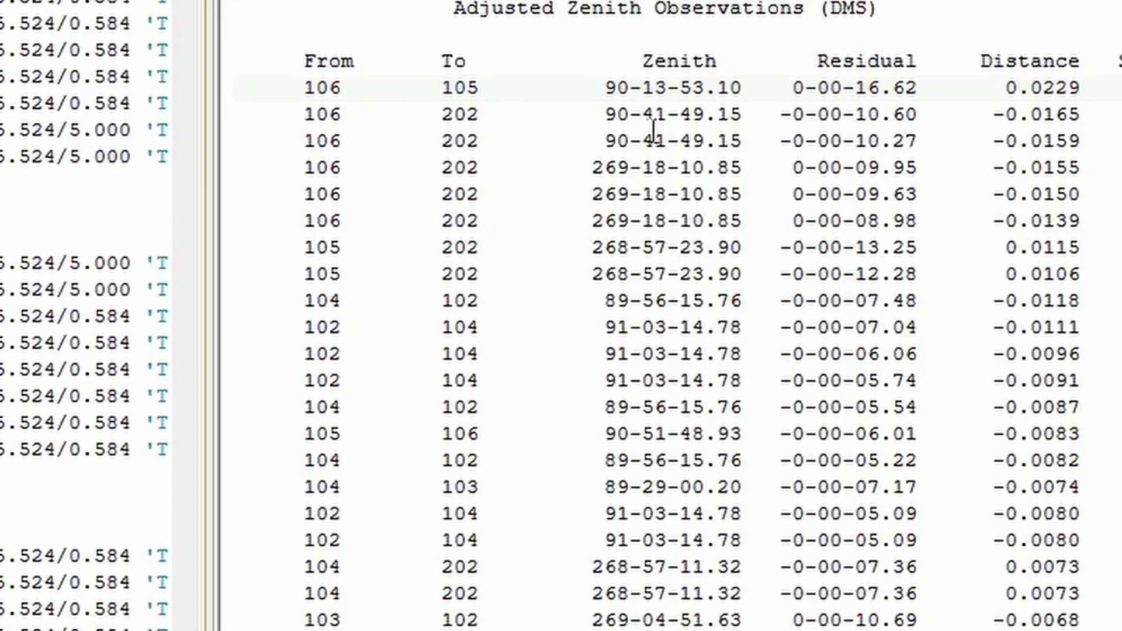
left_click_drag(686, 81, 757, 87)
left_click(755, 159)
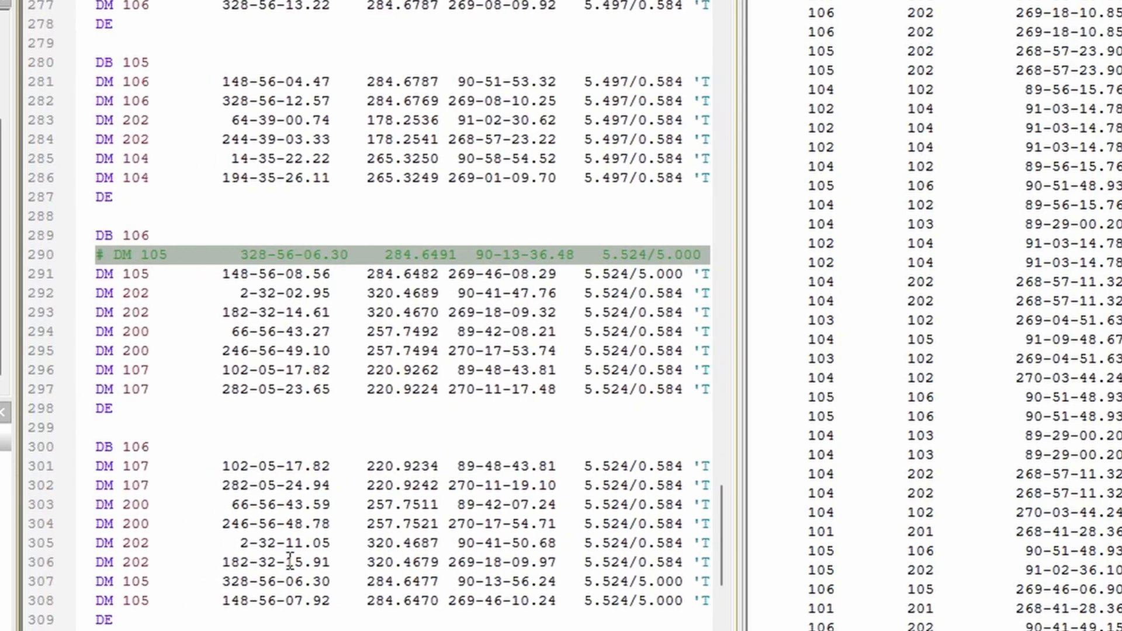
Step: Comment out the two DM 105 lines in the first DB 106 set and rerun the adjustment, saving the data file changes
left_click(98, 260)
left_click_drag(99, 273, 731, 275)
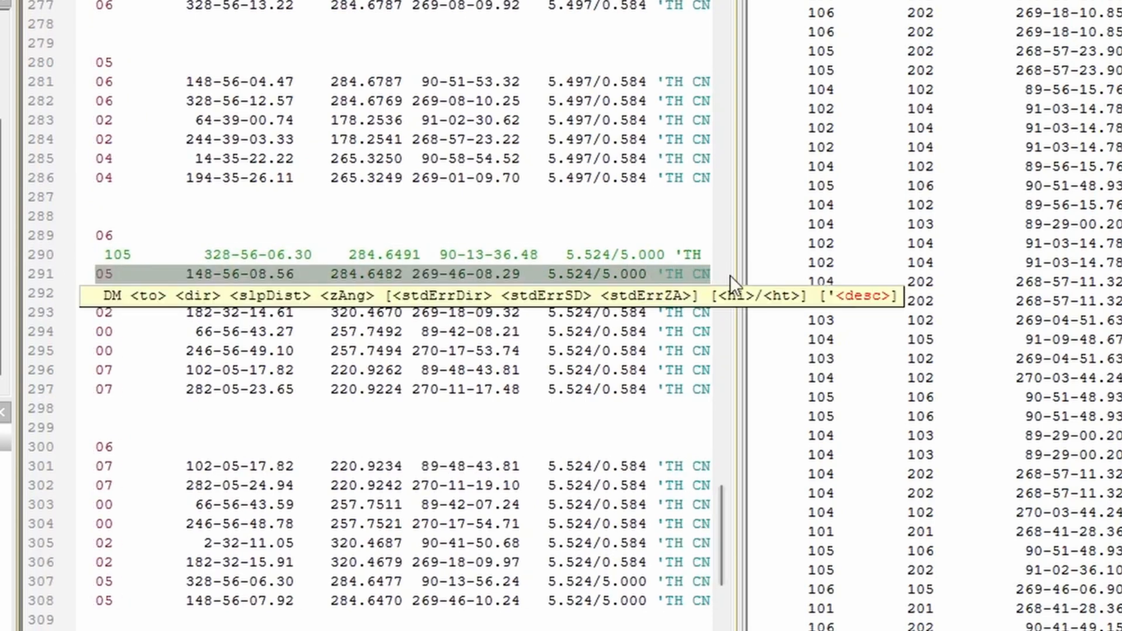
key("ctrl+/")
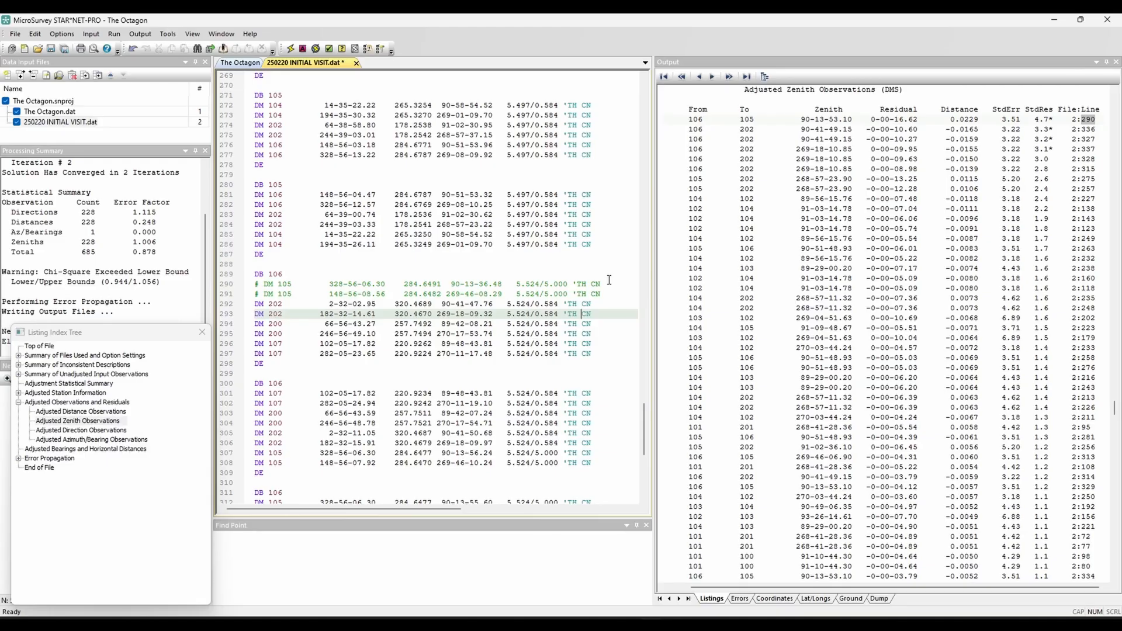
left_click(287, 55)
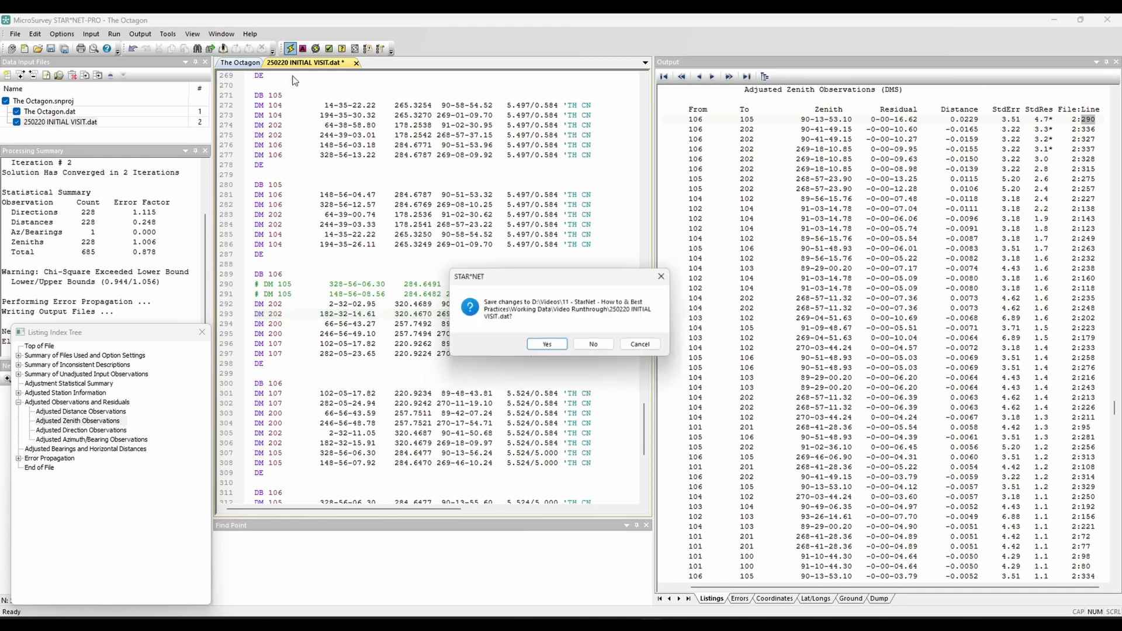
left_click(545, 345)
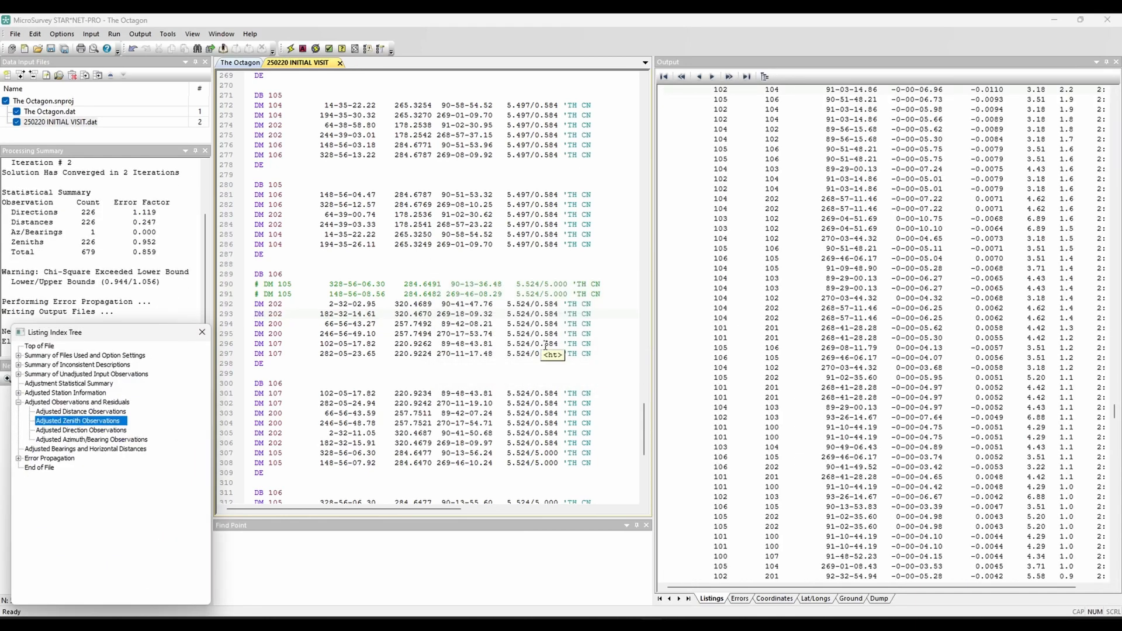
Step: Examine the zenith error factor of the new run and the standardized residuals of the 106 to 202 zeniths
left_click(138, 242)
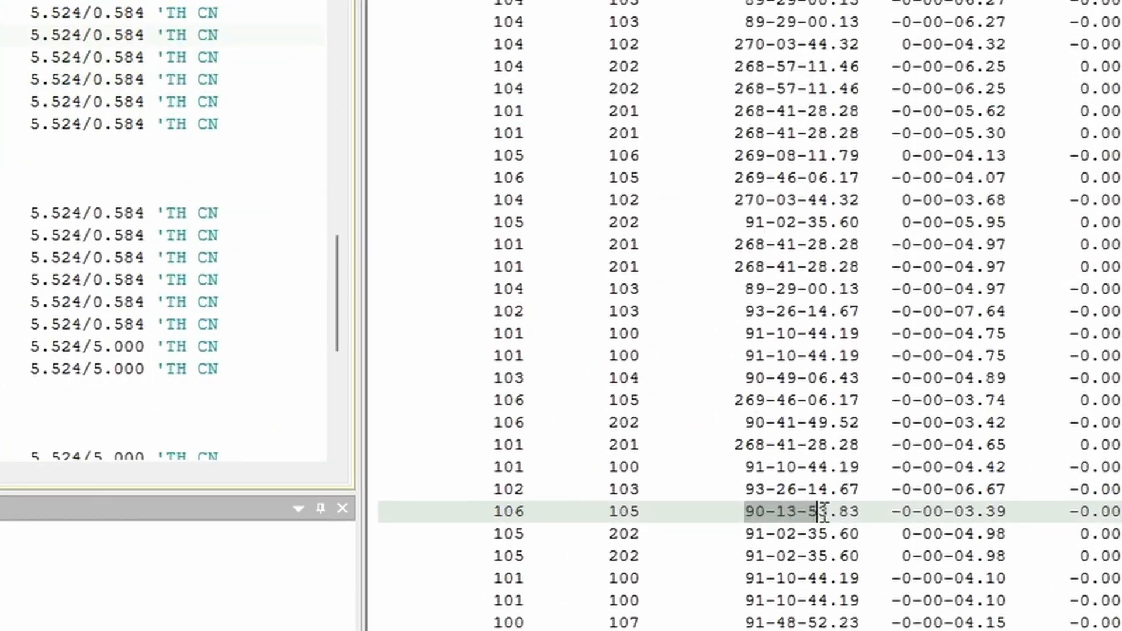
left_click_drag(823, 513, 862, 512)
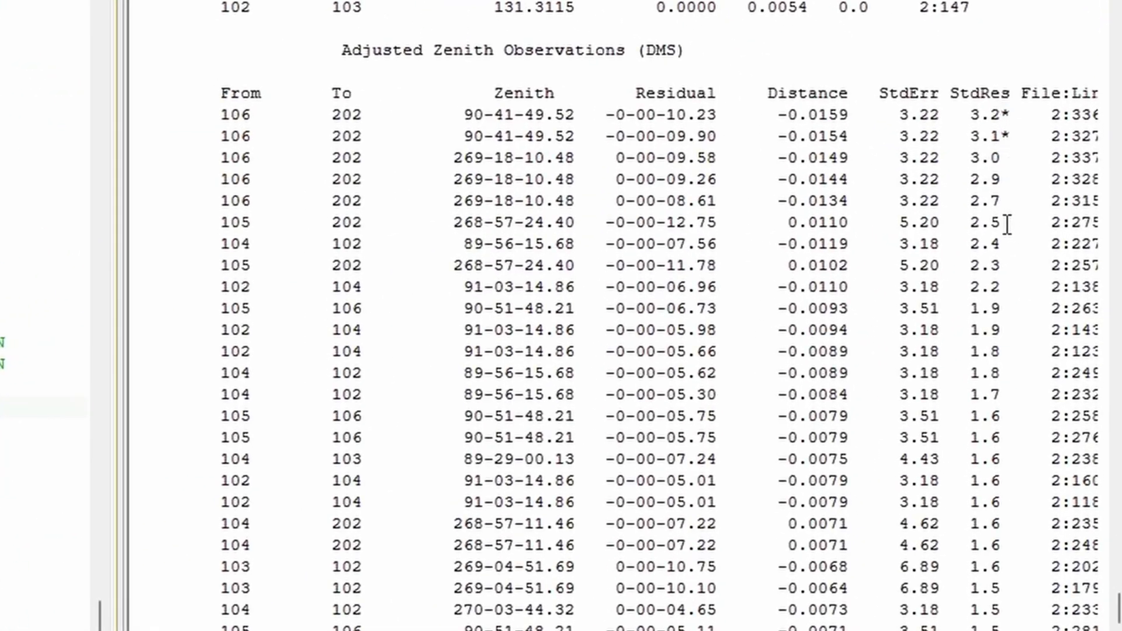
left_click_drag(1020, 207, 295, 124)
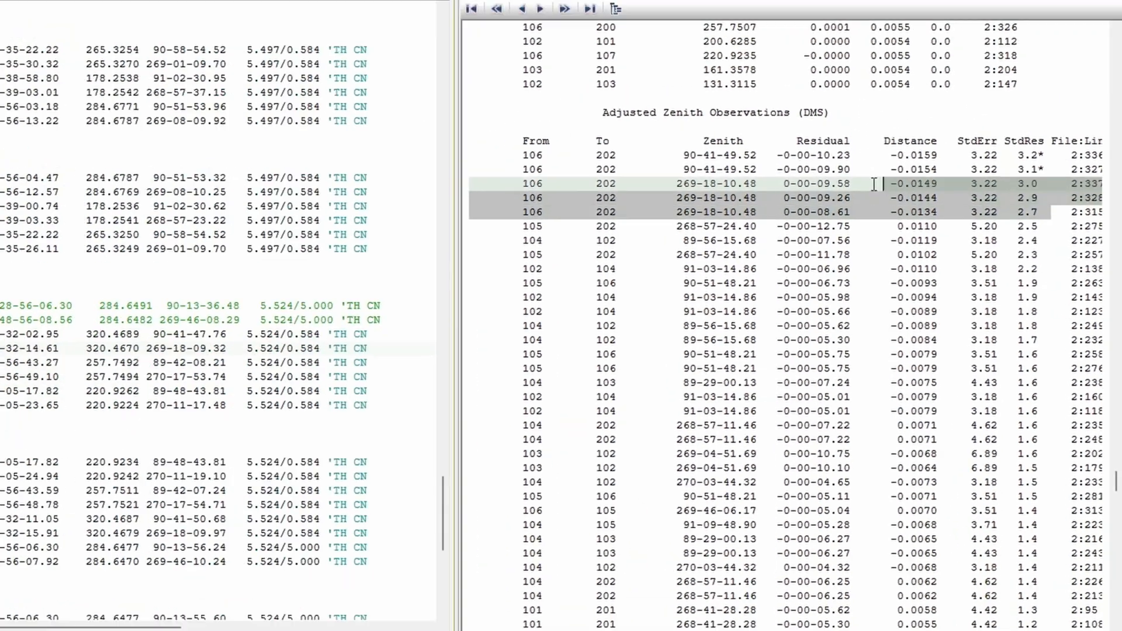
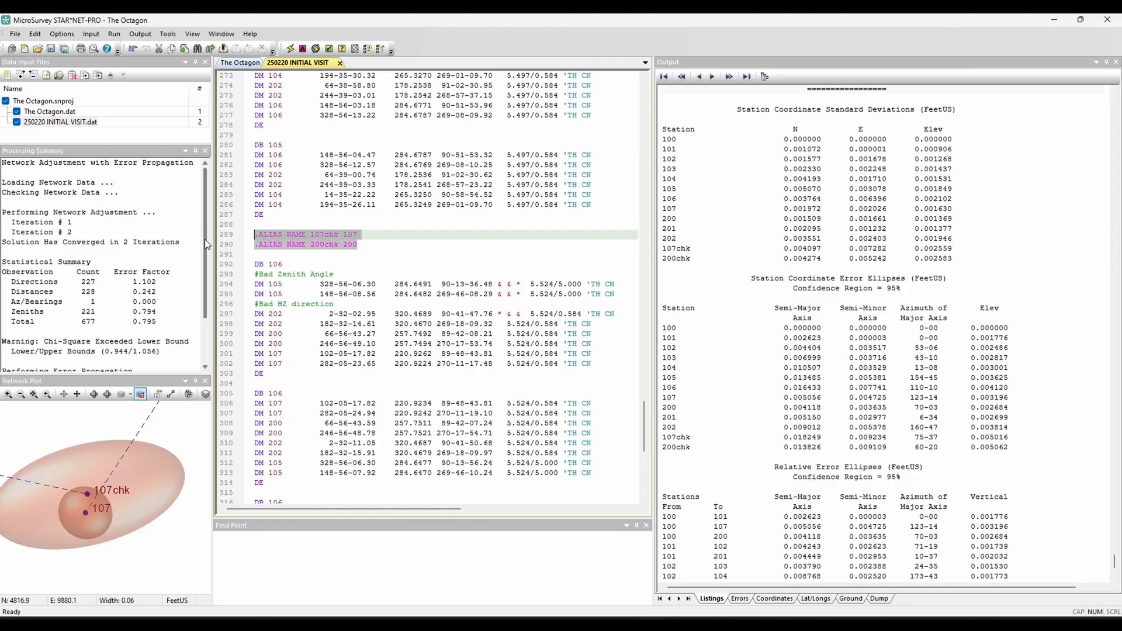
Step: Uncomment the two .ALIAS NAME lines for 107chk and 200chk and rerun the adjustment, saving the data file changes
key("ctrl+slash")
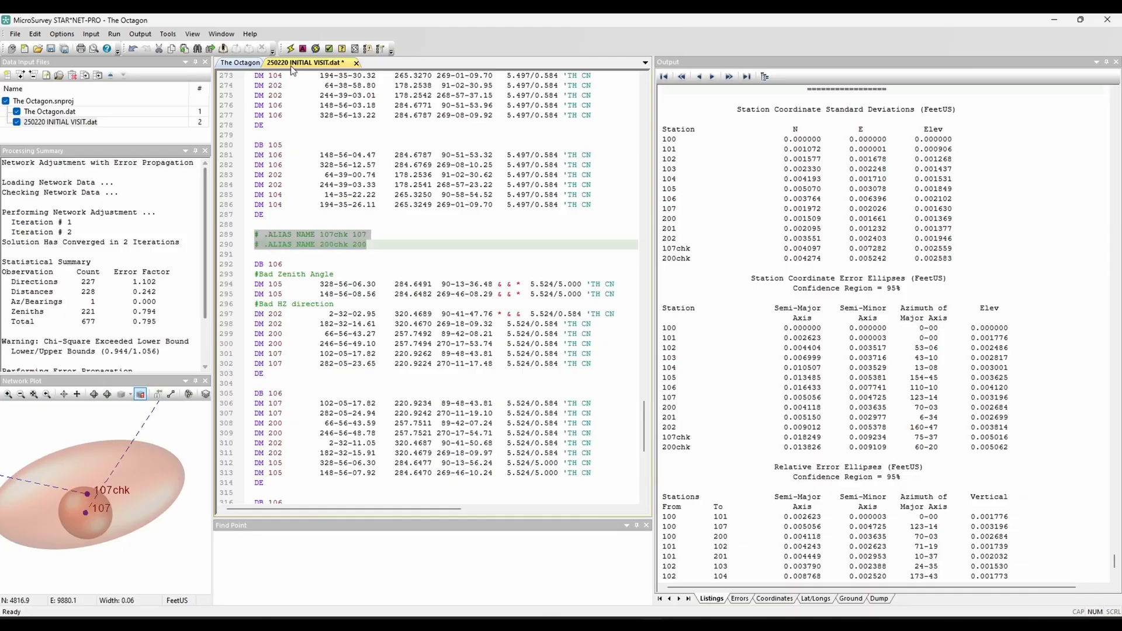
left_click(291, 48)
left_click(549, 346)
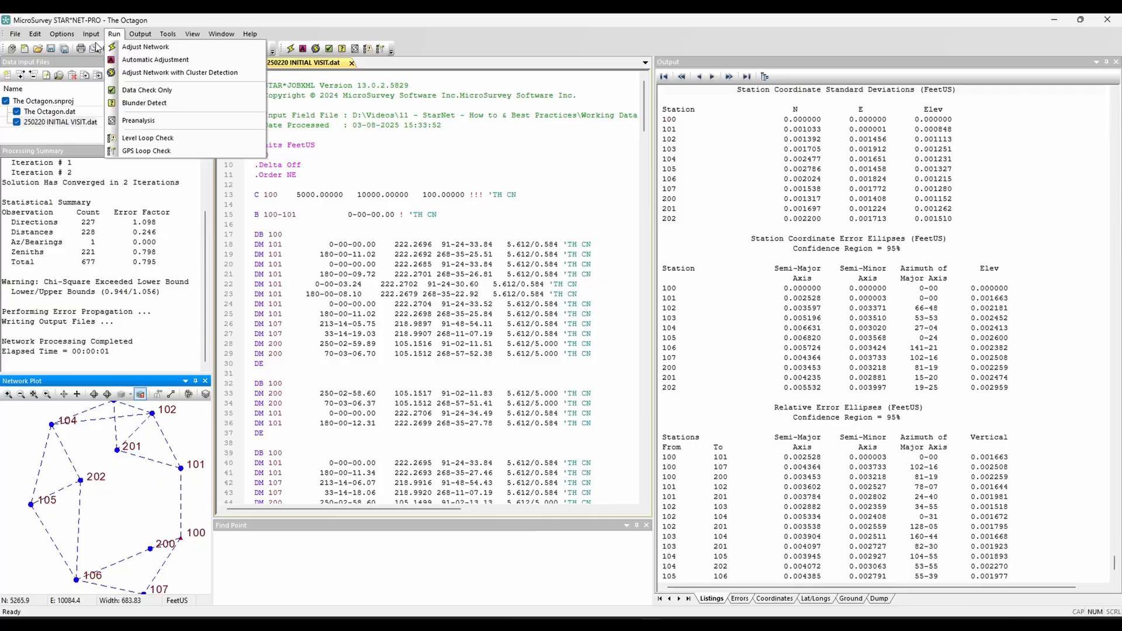
Step: In the Job XML Converter, choose 250221 SECOND VISIT from the 250221 (Levelling data, RTK & CP shots) folder as the input file
mouse_move(90, 34)
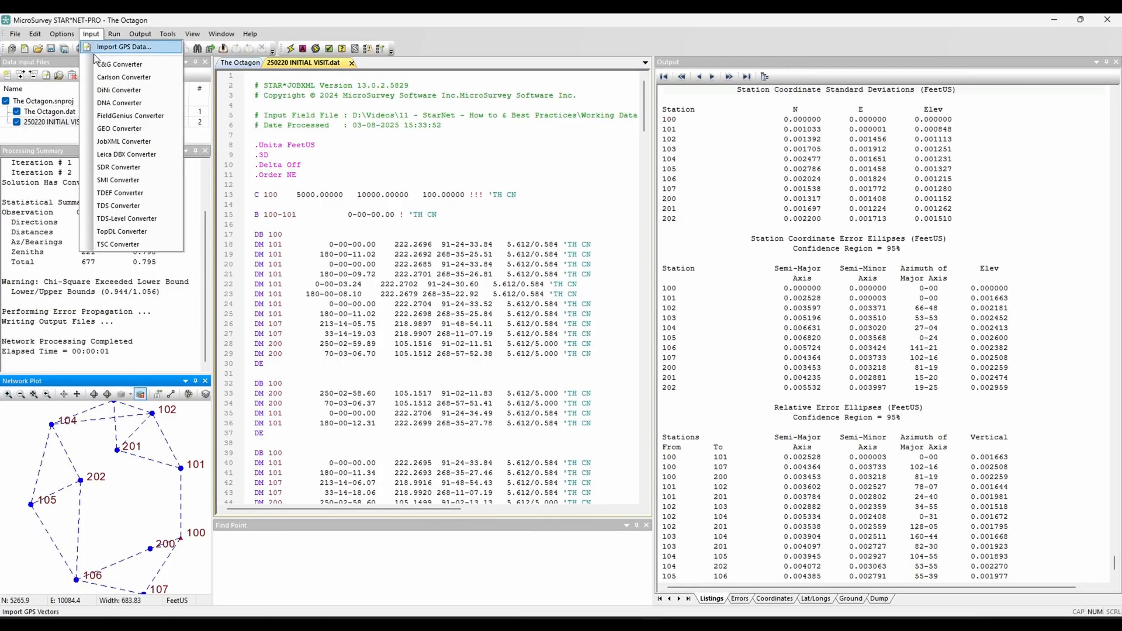
left_click(111, 142)
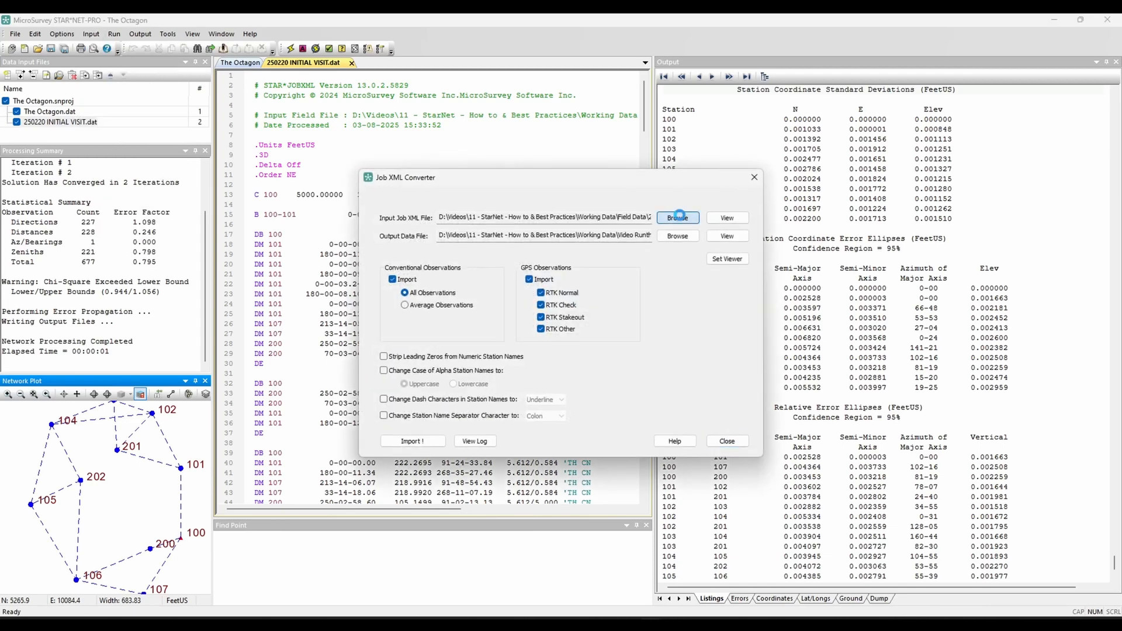
left_click(679, 218)
left_click(677, 182)
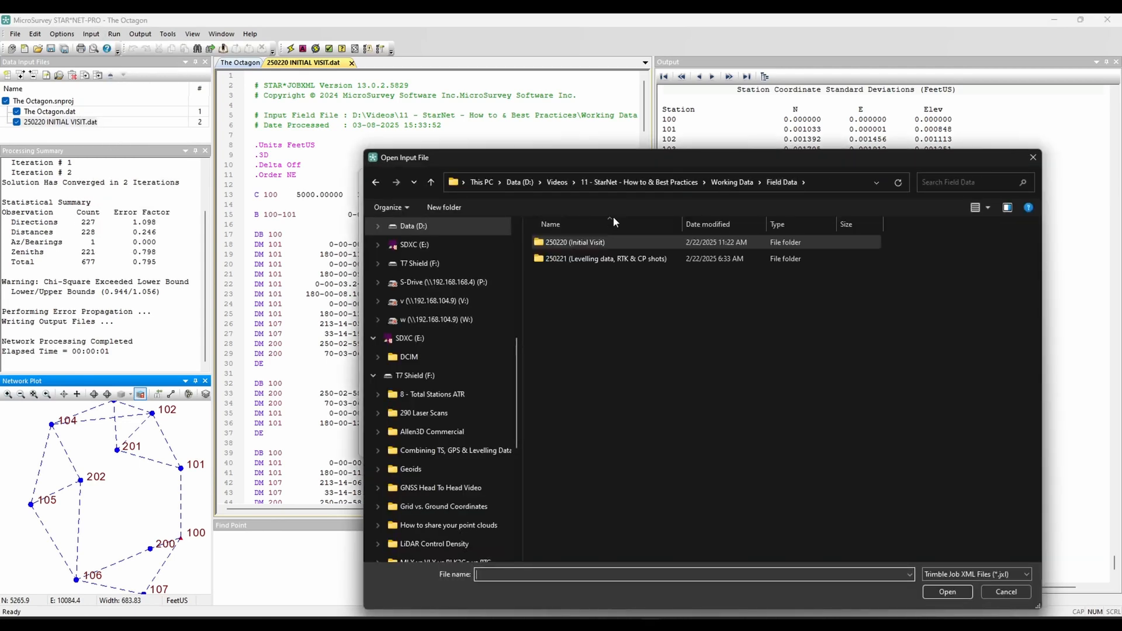
double_click(592, 258)
left_click(590, 257)
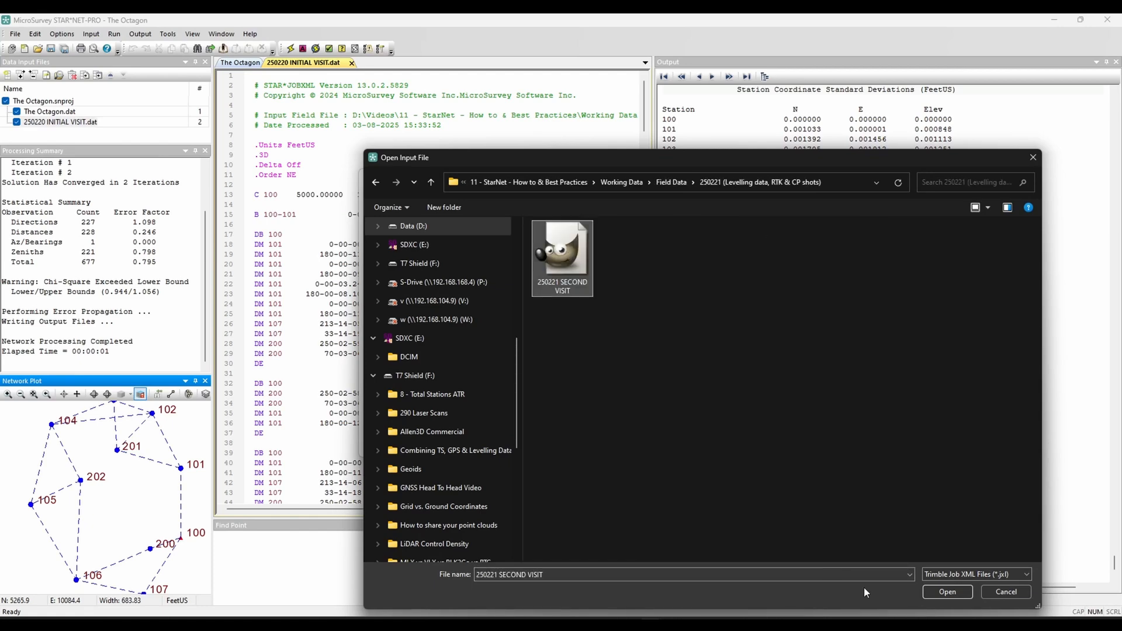
left_click(934, 593)
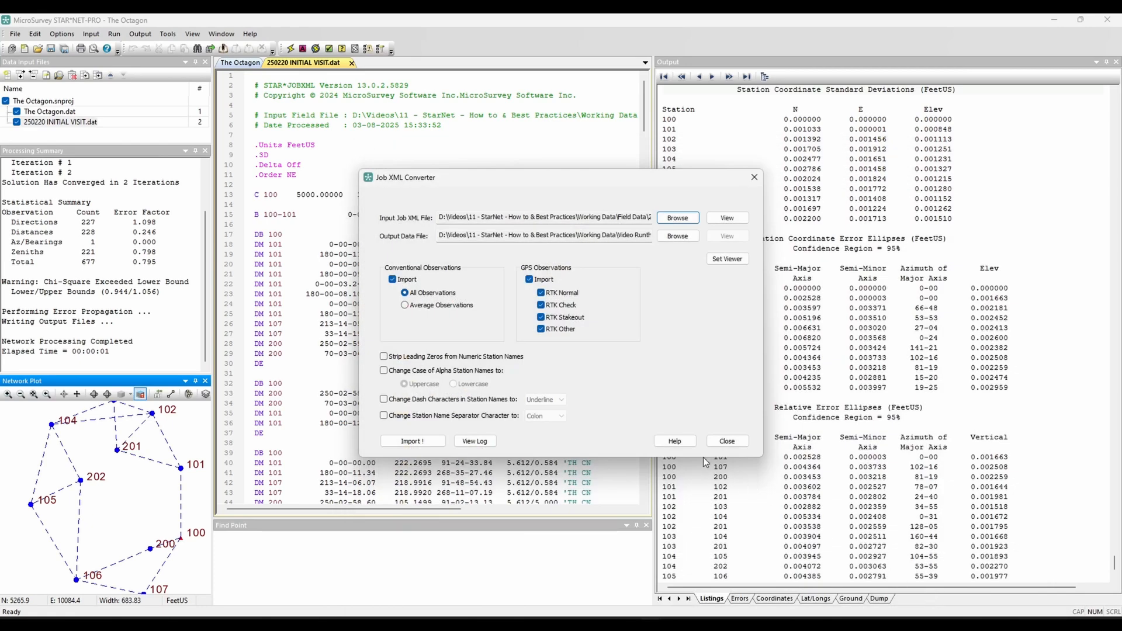
Step: Import the Job XML file with all conventional and GPS observations and close the converter
left_click(440, 447)
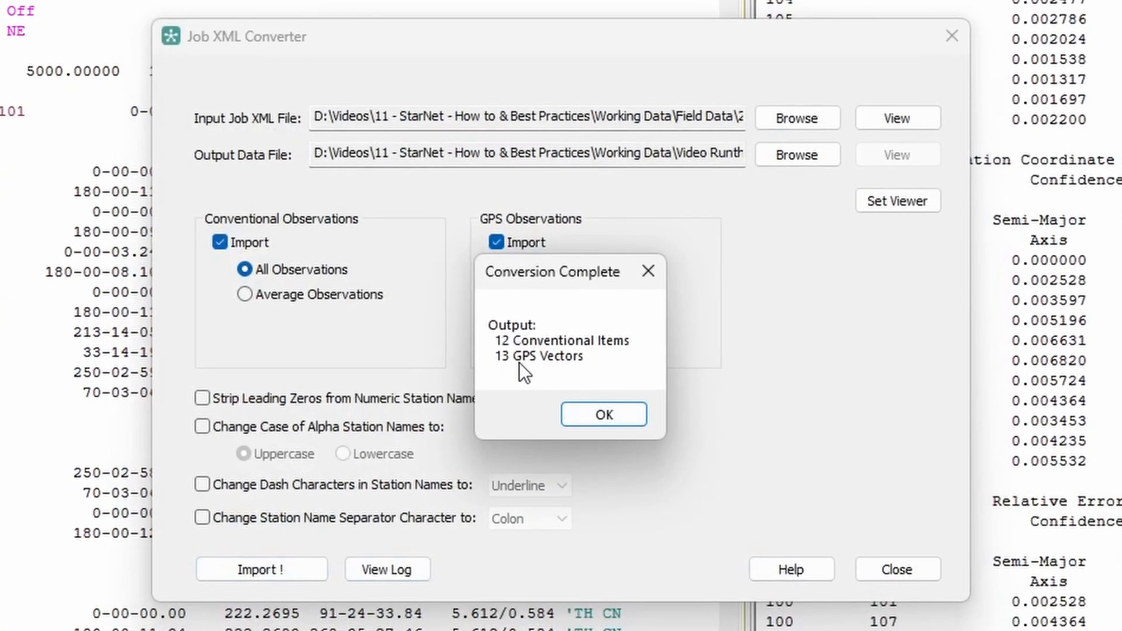
left_click(591, 405)
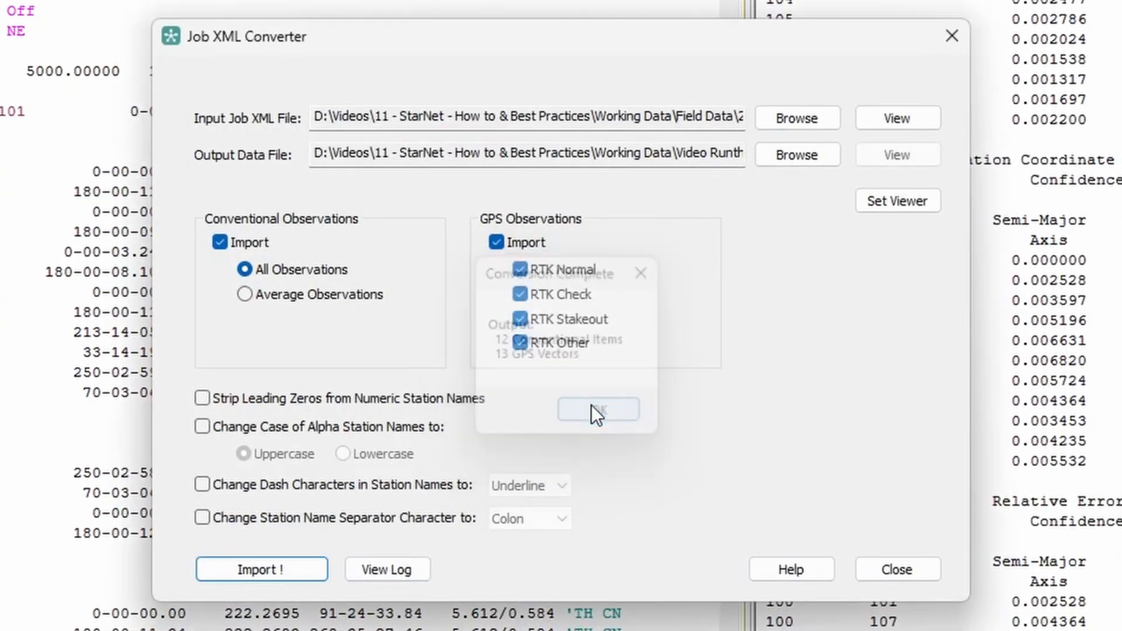
left_click(907, 566)
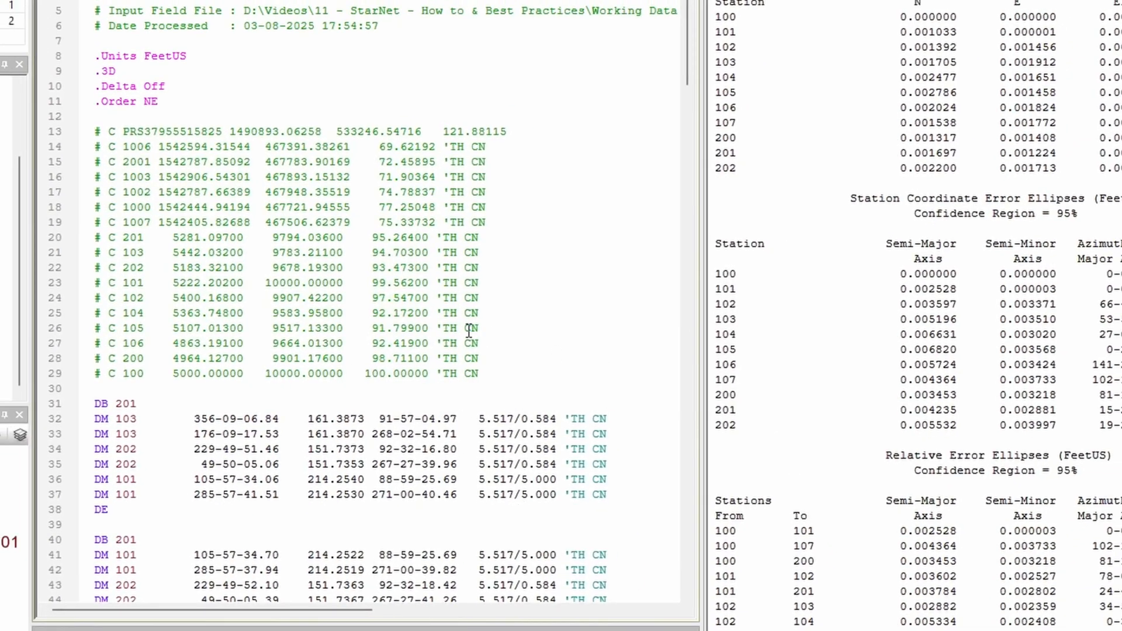
Step: Insert a .dat off line above .GPS Weight Covariance in 250221 SECOND VISIT.dat and rerun the adjustment, saving the changes
scroll(469, 330, "down", 3)
left_click_drag(685, 97, 676, 461)
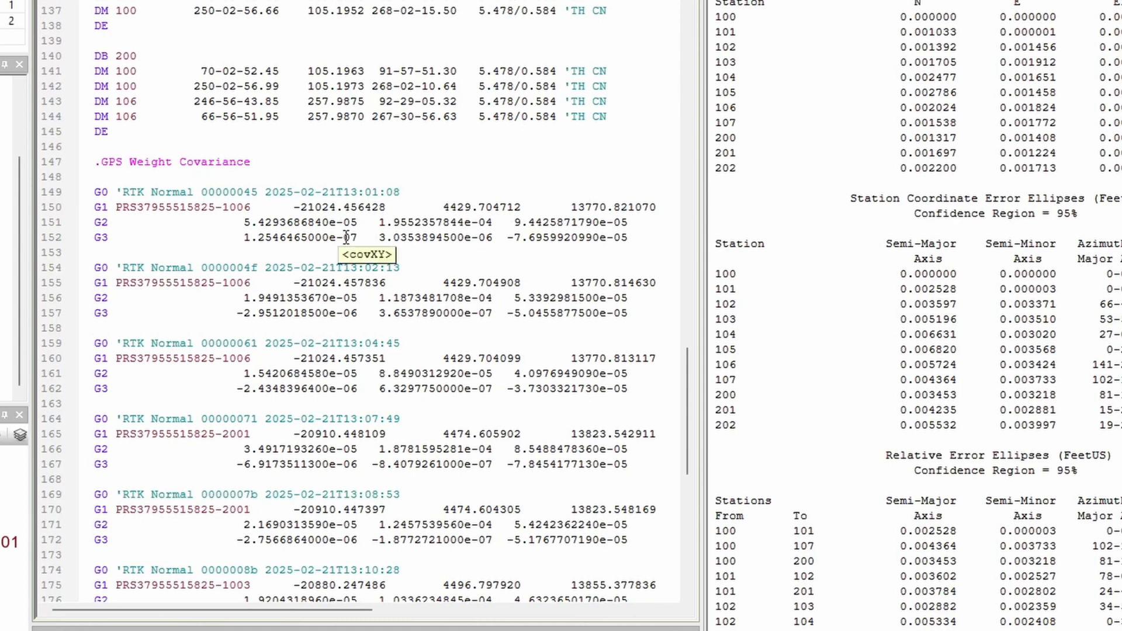
left_click_drag(690, 352, 702, 418)
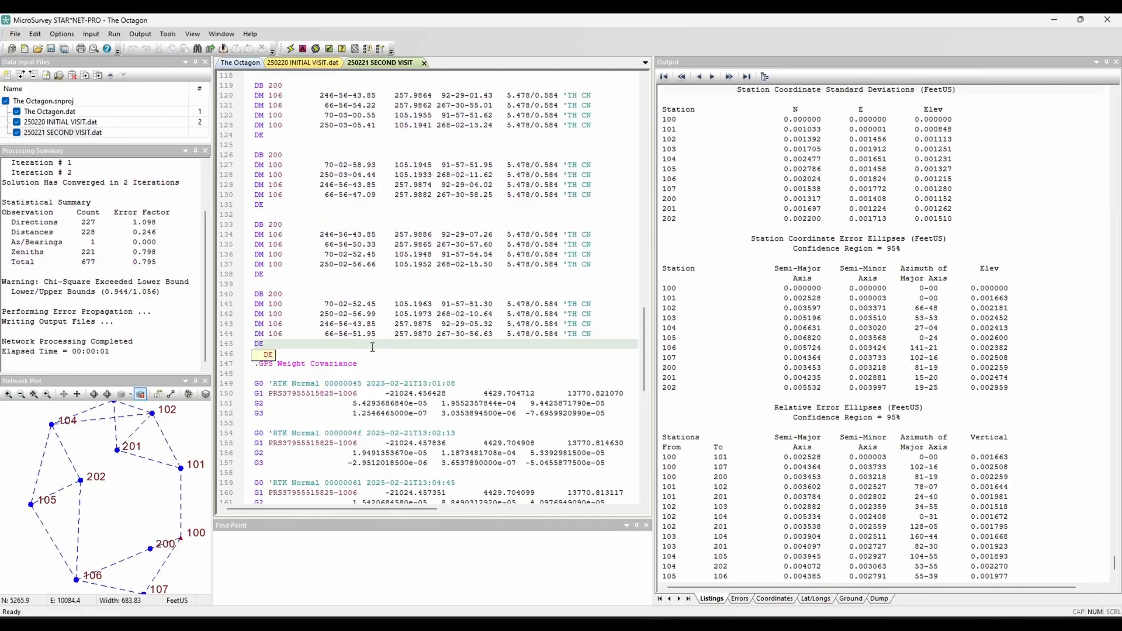
key("Return")
key("Return")
type(".dat off")
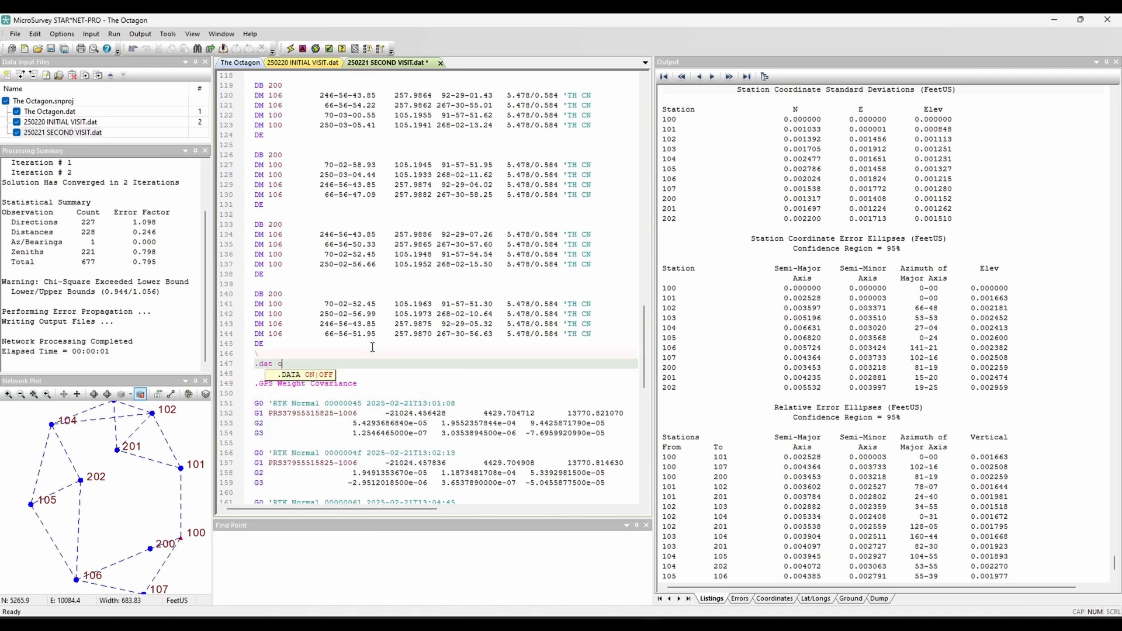
key("Up")
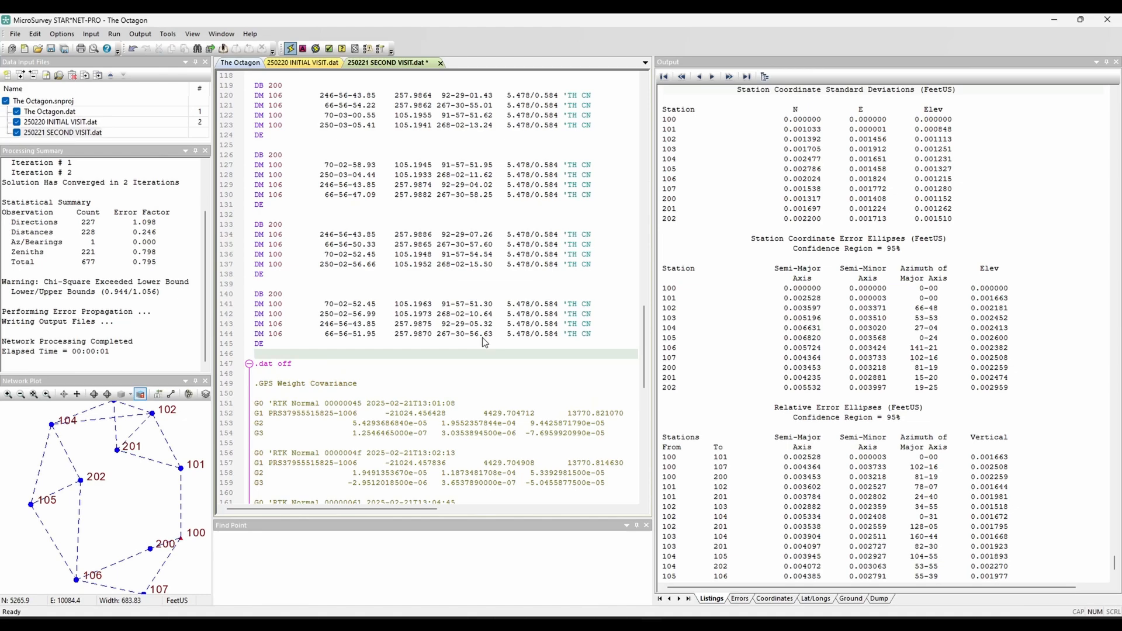
key("F5")
left_click(550, 346)
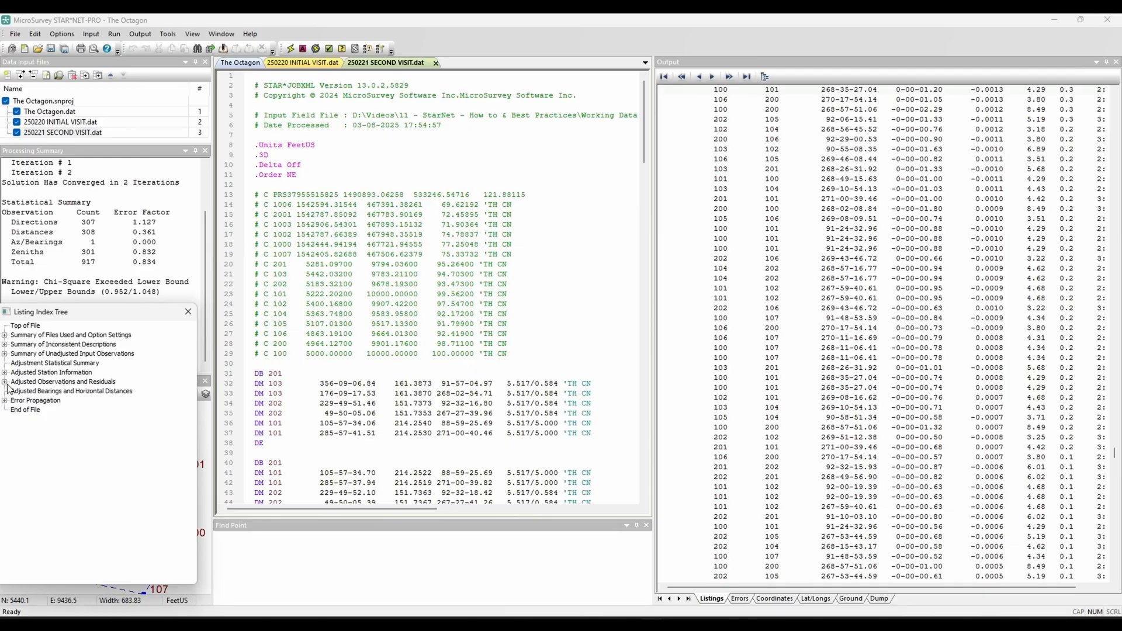
Step: Examine the standardized residuals of the adjusted zenith and direction observations in the new listing
key("Right")
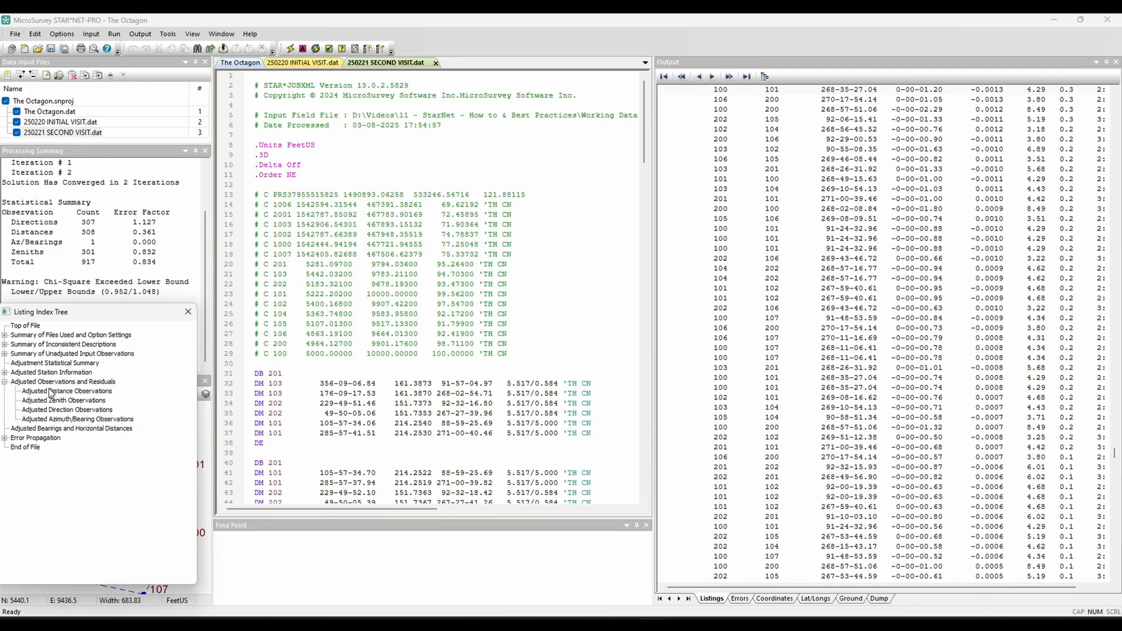
key("Down")
left_click(117, 401)
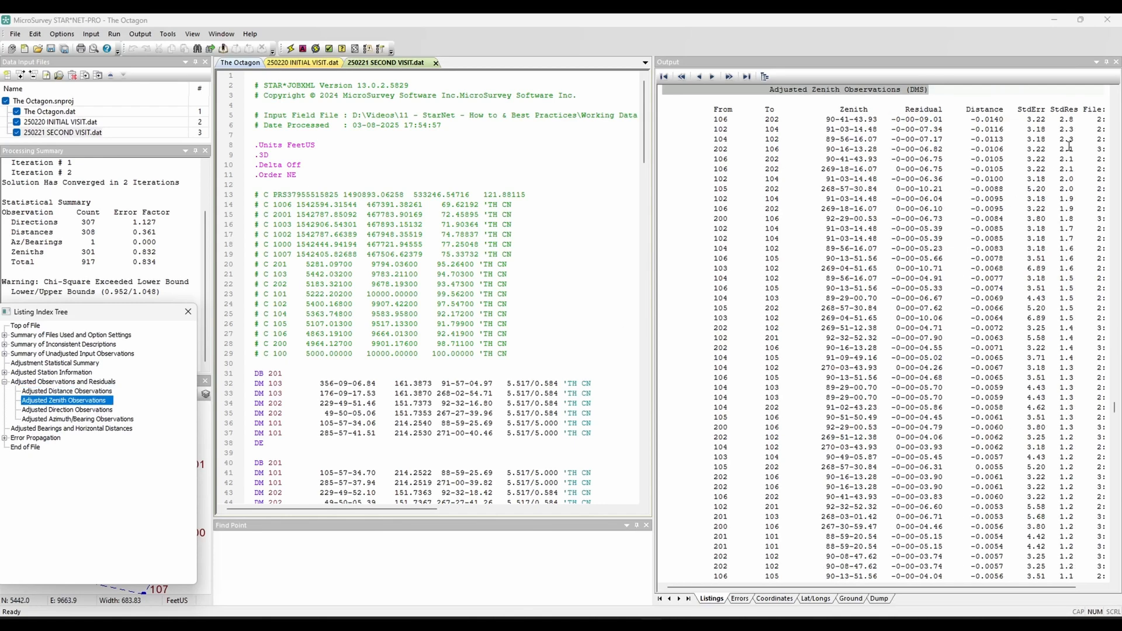
left_click(61, 411)
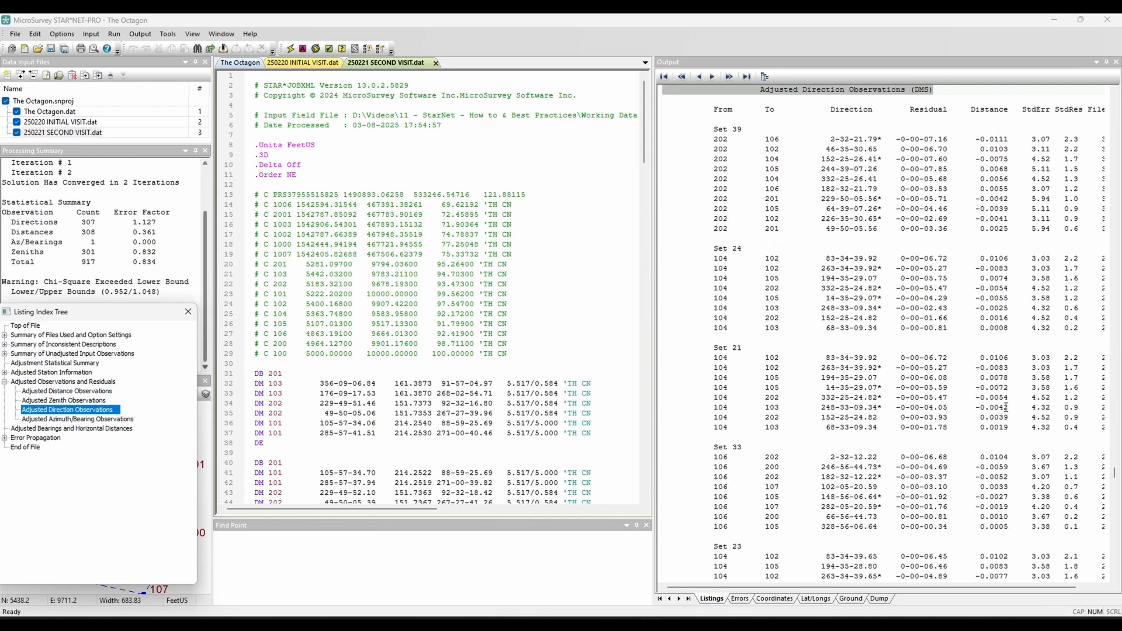
left_click(189, 311)
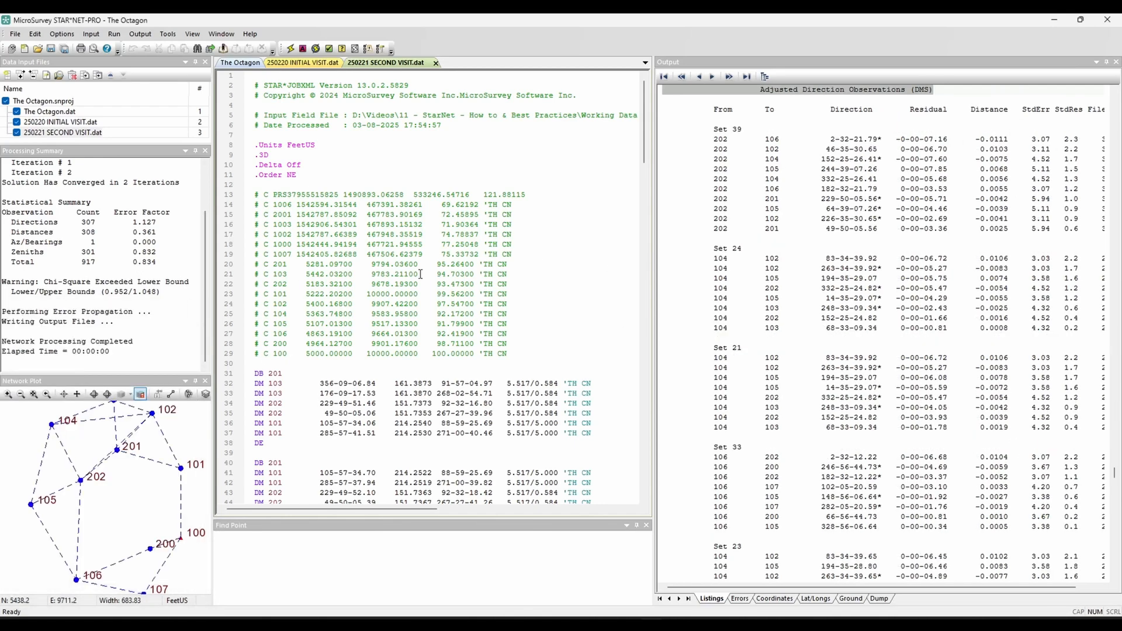
Step: Remove the .dat off line above .GPS Weight Covariance and rerun the adjustment, saving 250221 SECOND VISIT.dat
left_click_drag(644, 117, 644, 353)
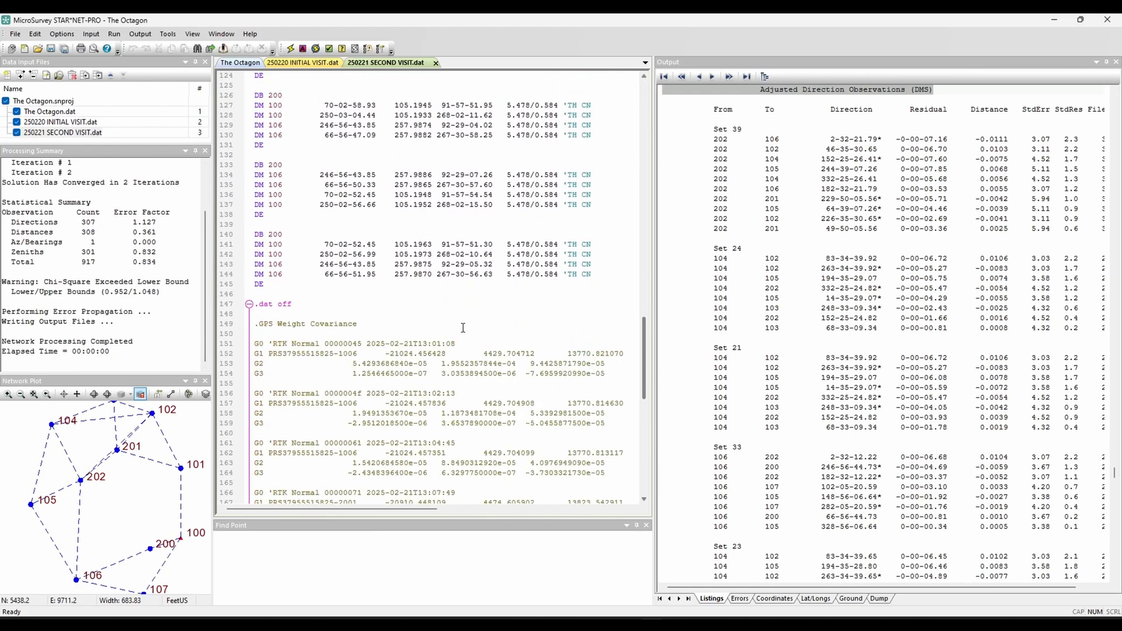
left_click(291, 306)
key("shift+Home")
key("BackSpace")
left_click(290, 48)
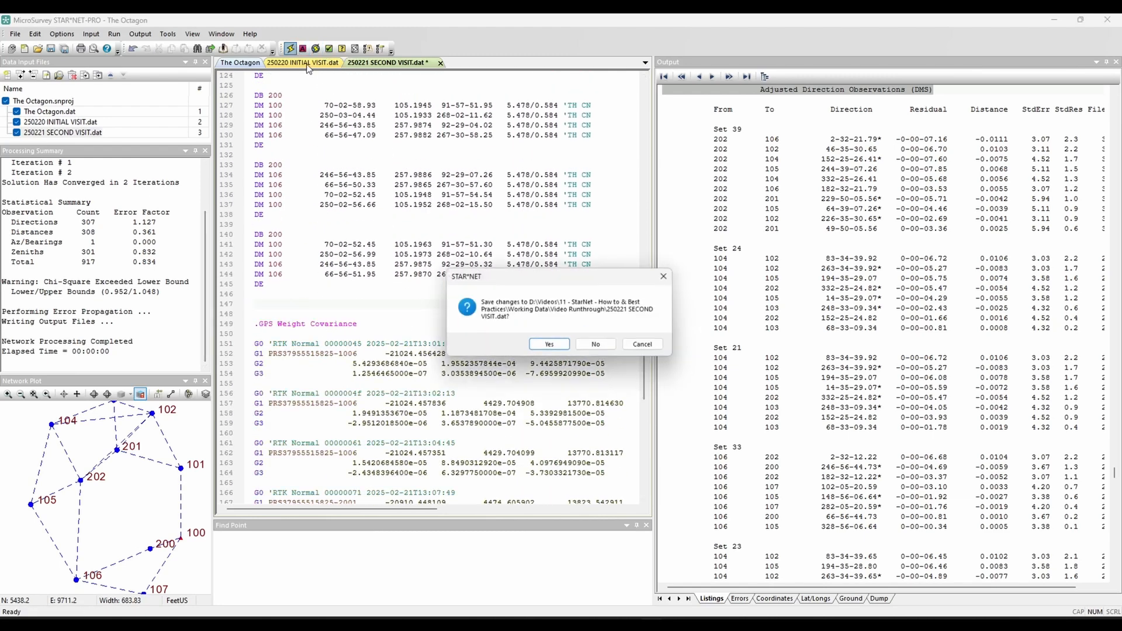
left_click(566, 346)
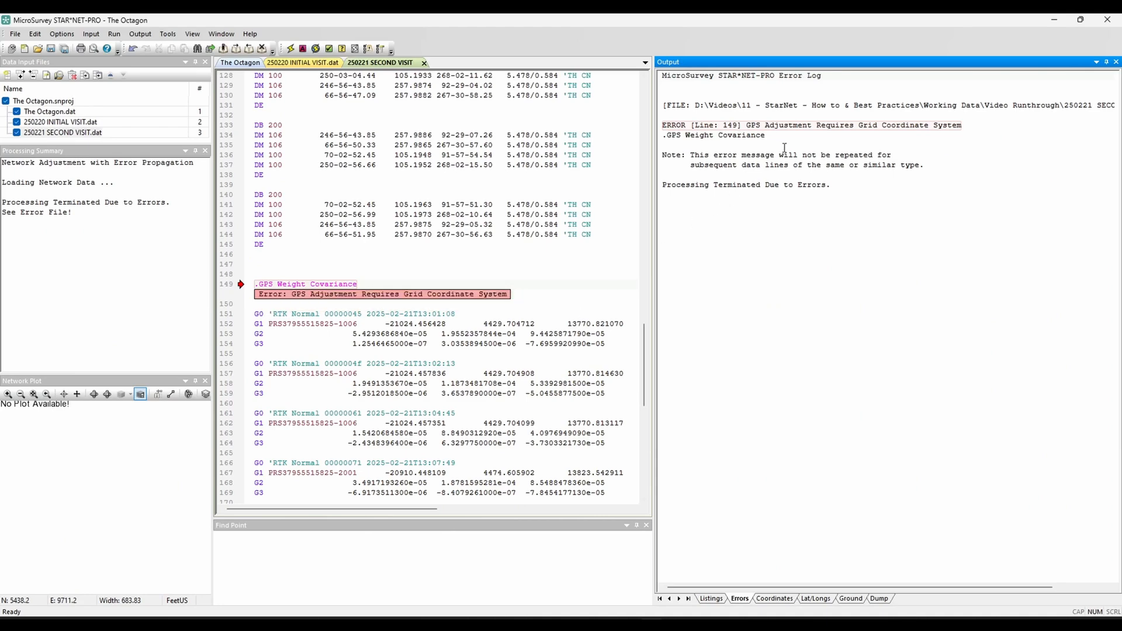
Step: Set the project's coordinate system to Grid, using FL83-E from the State Planes, NAD83 group
left_click(862, 127)
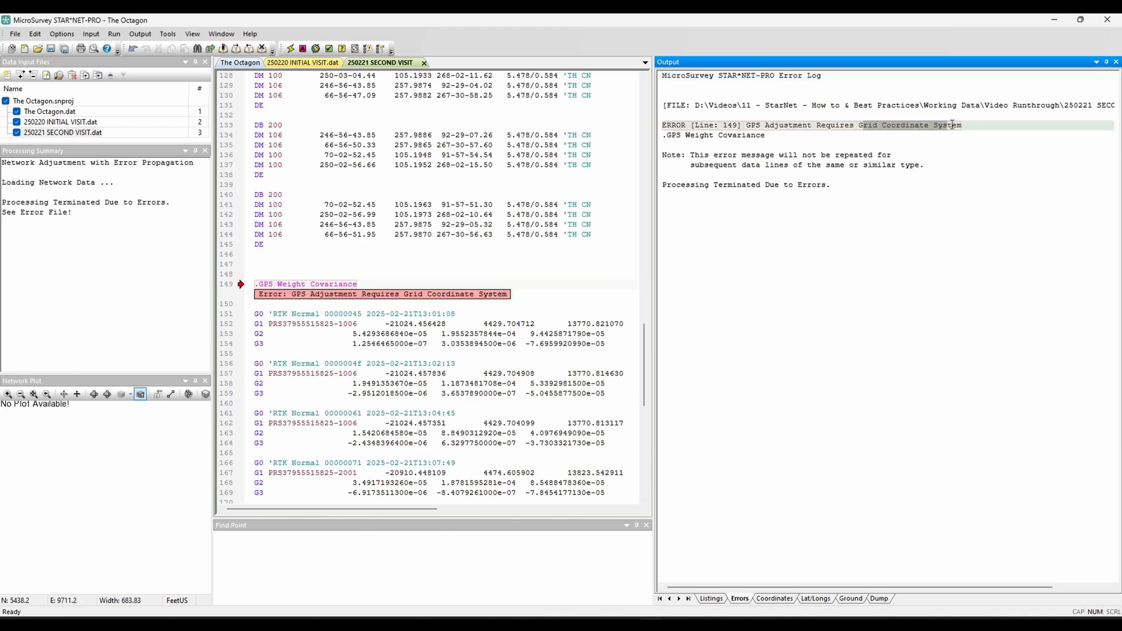
left_click(62, 34)
left_click(71, 45)
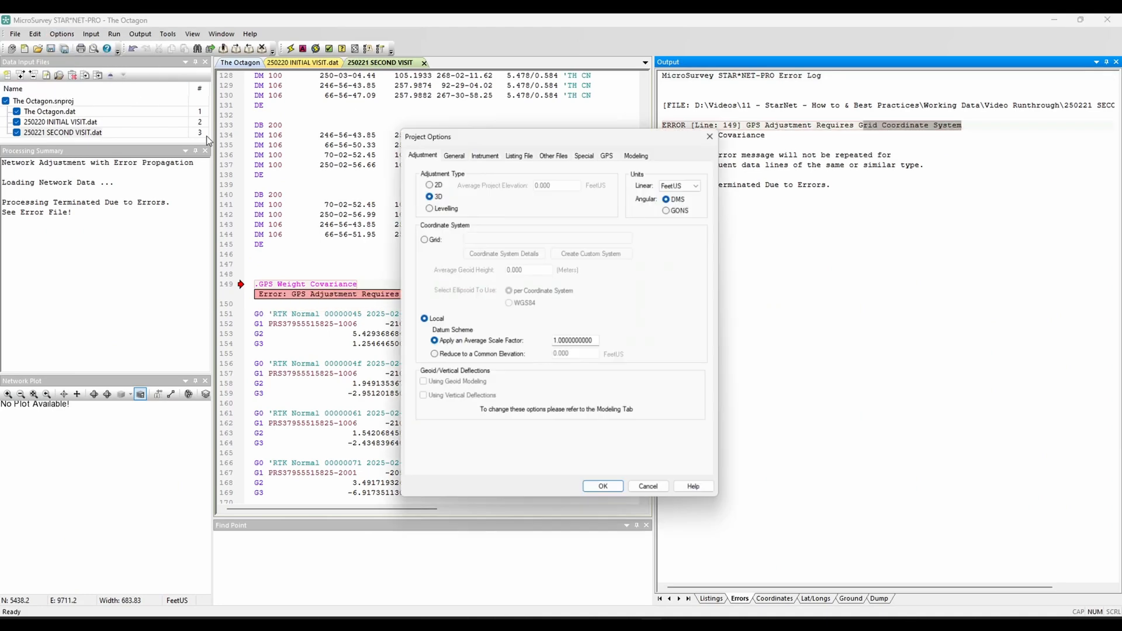
left_click(432, 239)
left_click(497, 236)
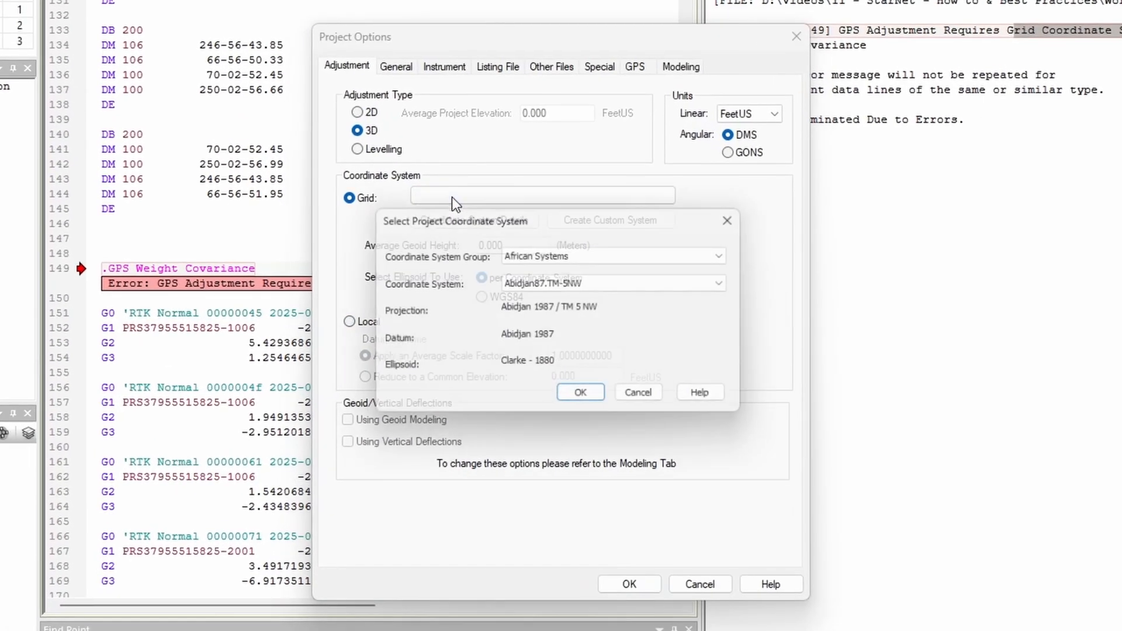
left_click(572, 274)
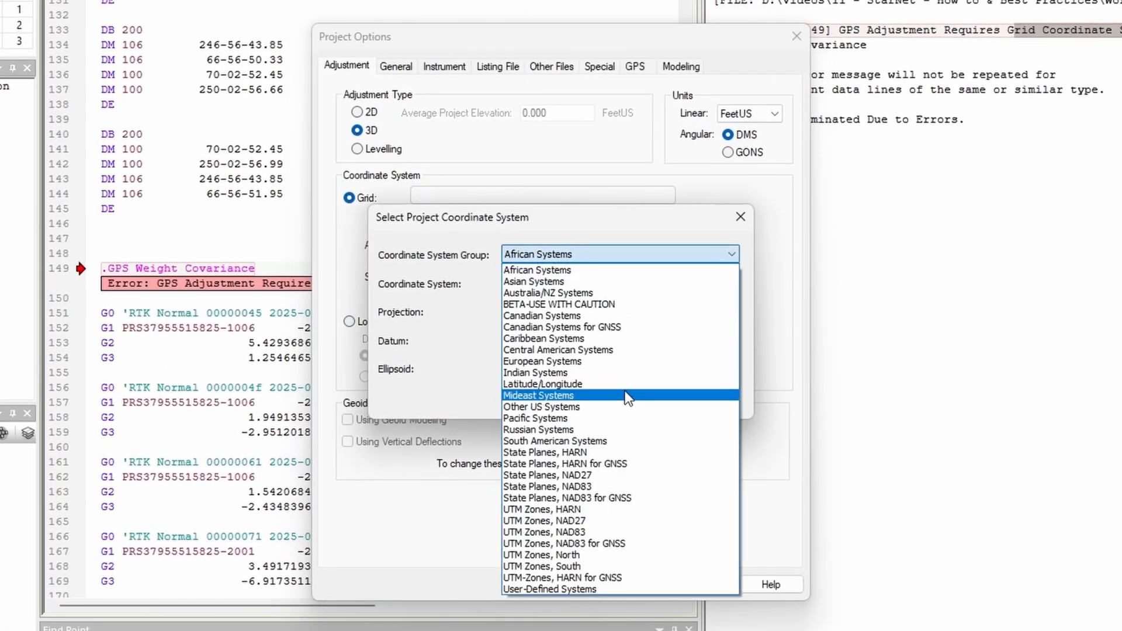
left_click(598, 486)
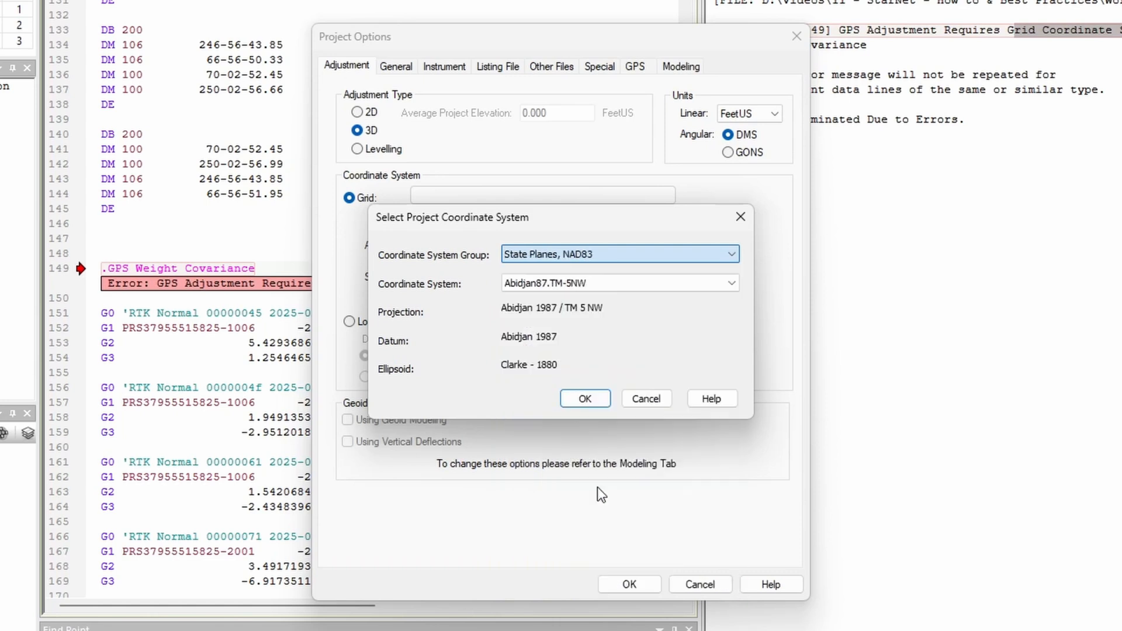
left_click(610, 287)
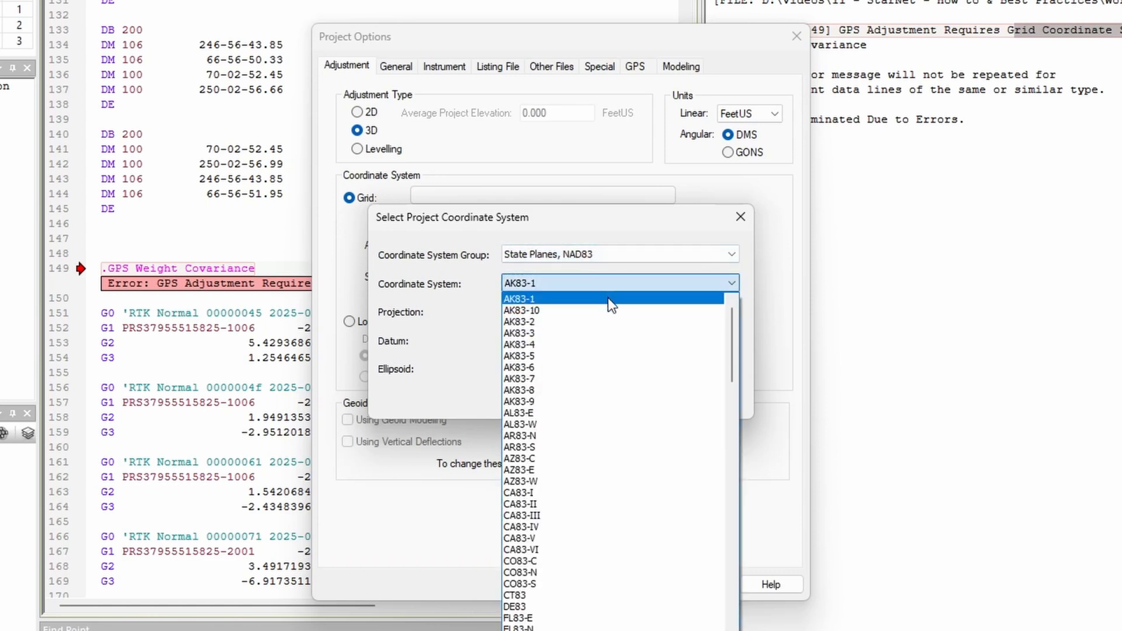
key("f")
left_click(546, 590)
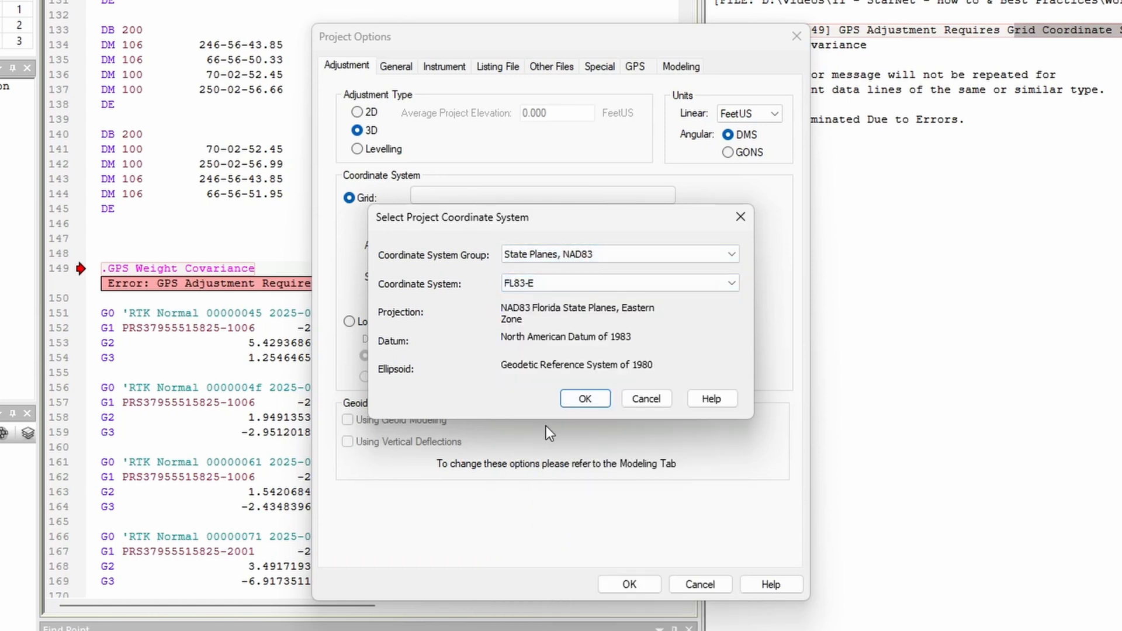
left_click(579, 395)
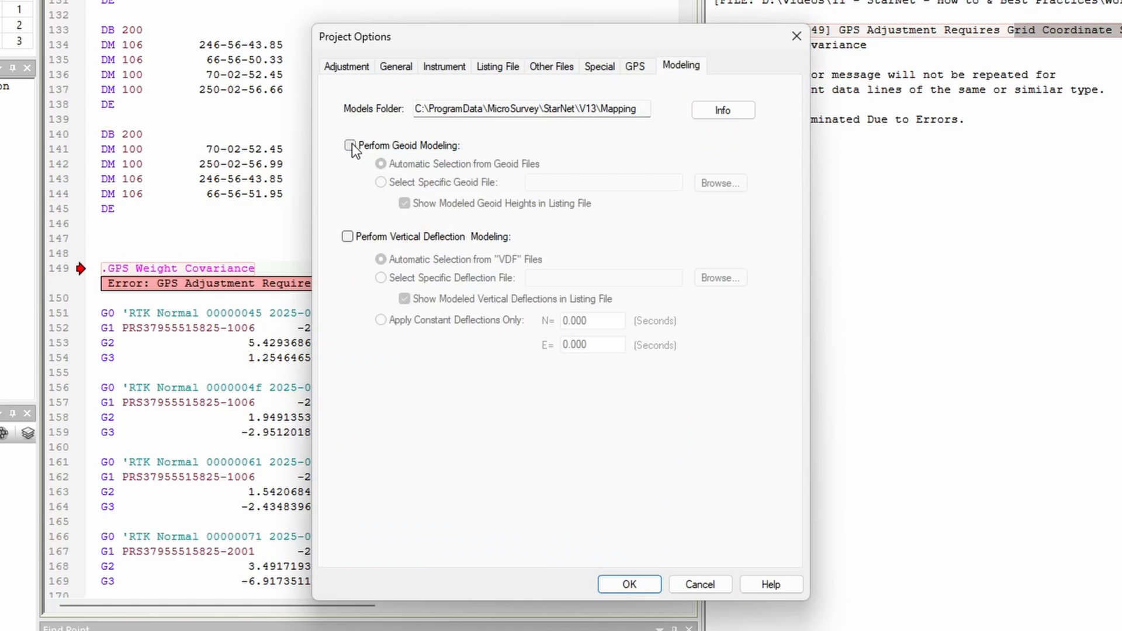
Step: Enable geoid modeling and select g2018u7.bin from the USA folder as the specific geoid file
left_click(350, 145)
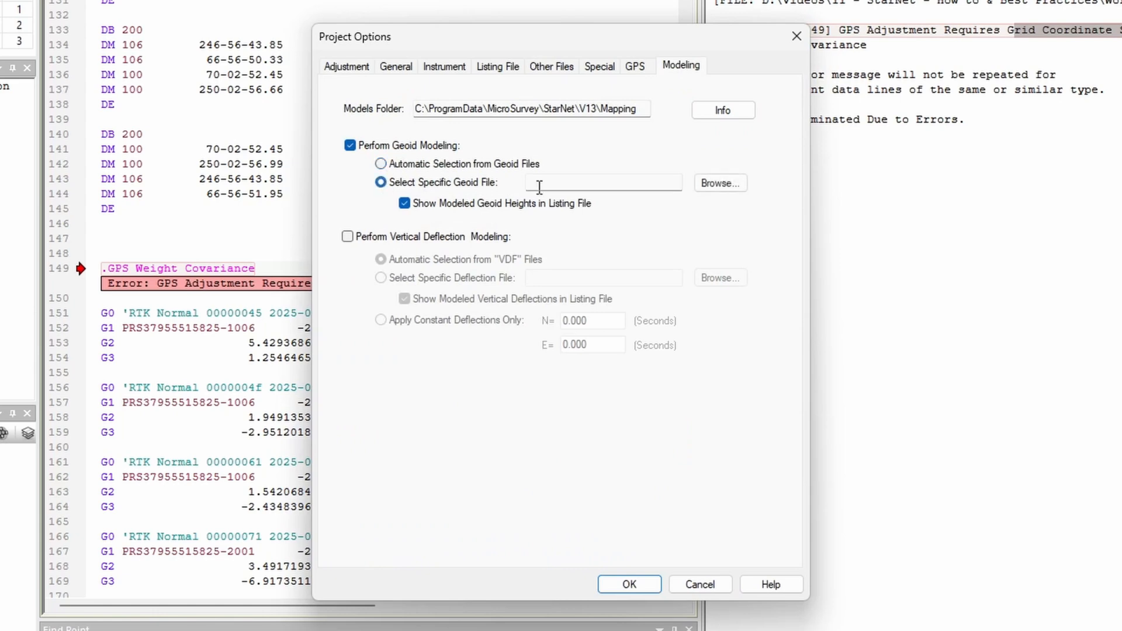
left_click(720, 183)
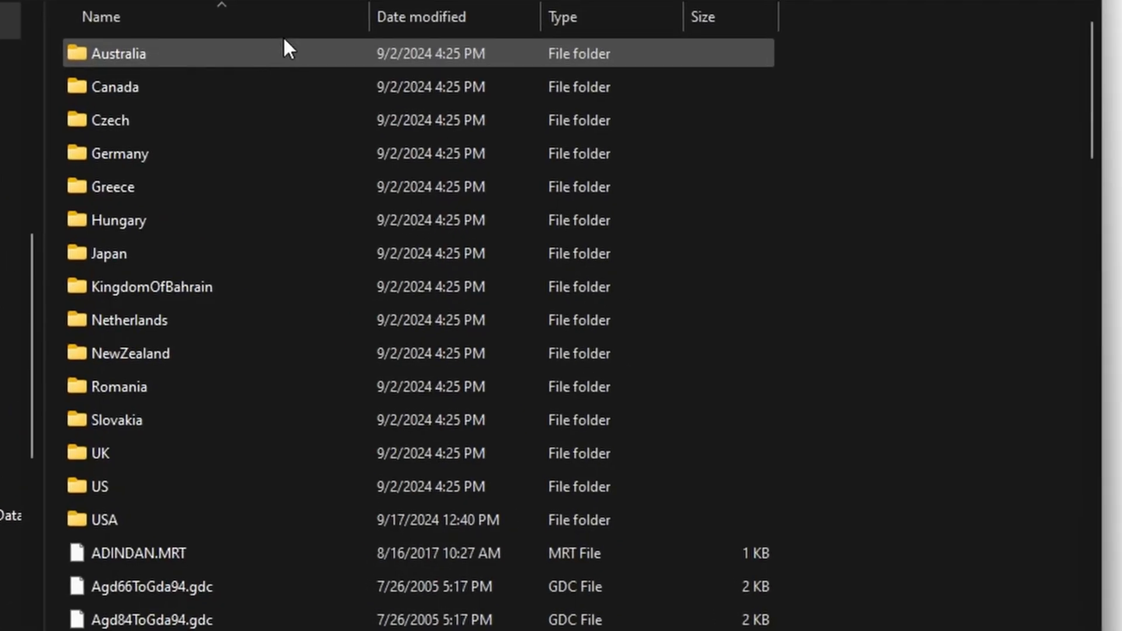
double_click(115, 518)
left_click(141, 219)
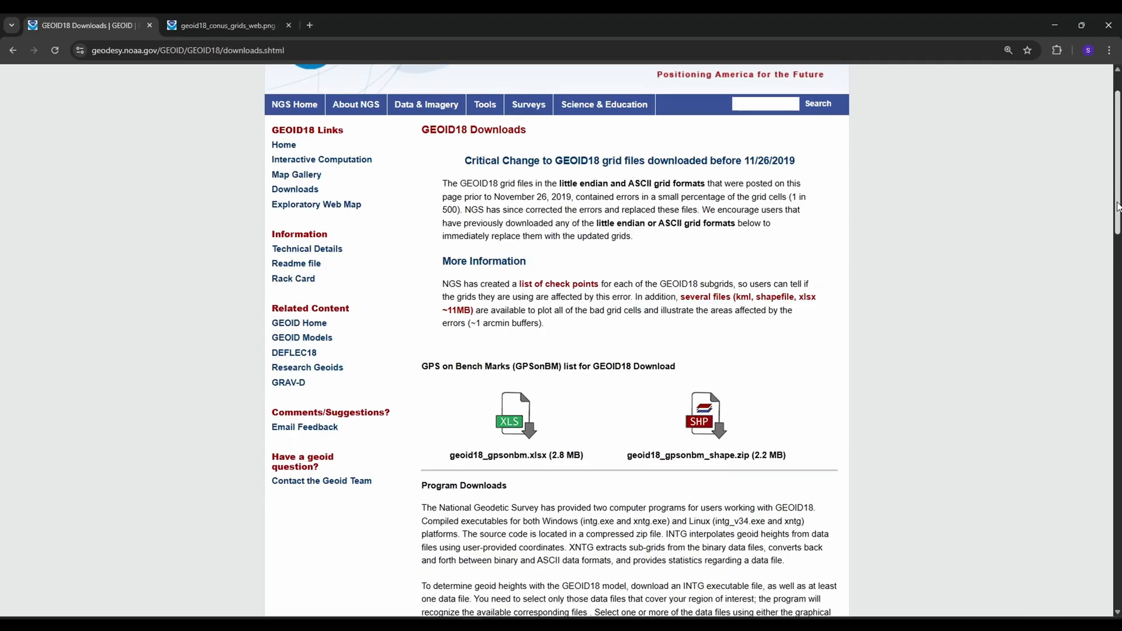
Step: Switch to the browser and examine the GEOID18 grid map of the conterminous US and the table of grid downloads
scroll(561, 339, "down", 8)
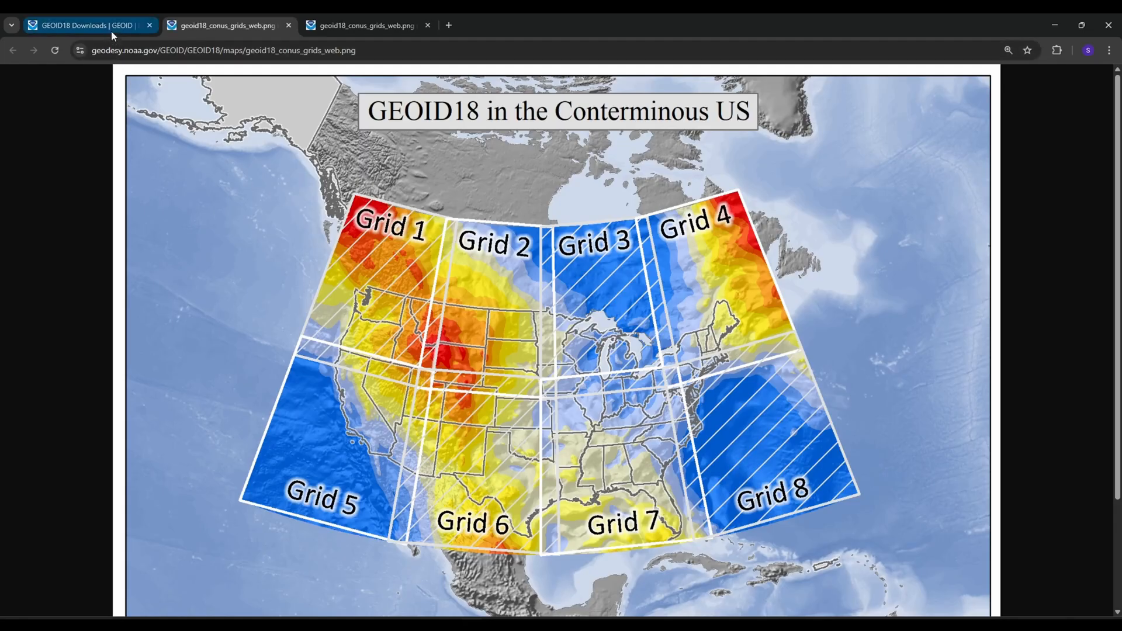
left_click(88, 25)
scroll(1119, 450, "down", 5)
scroll(1078, 440, "down", 1)
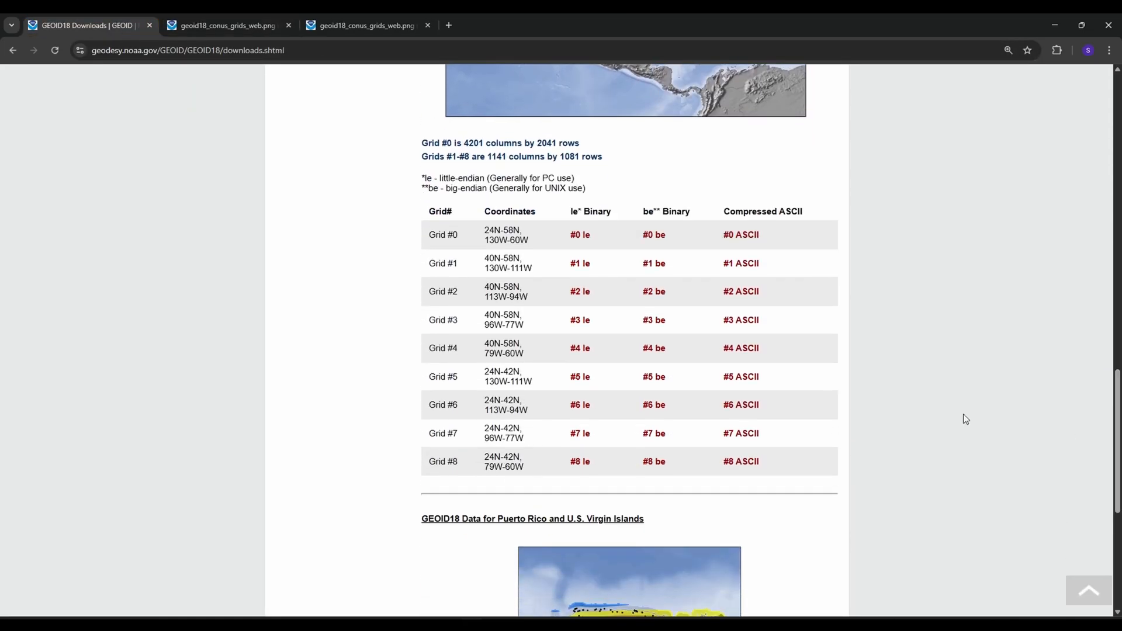
Step: Pick the little-endian Grid #7 download, and factor the supplied GPS vector standard errors by 2 in STAR*NET's project options
left_click(581, 433)
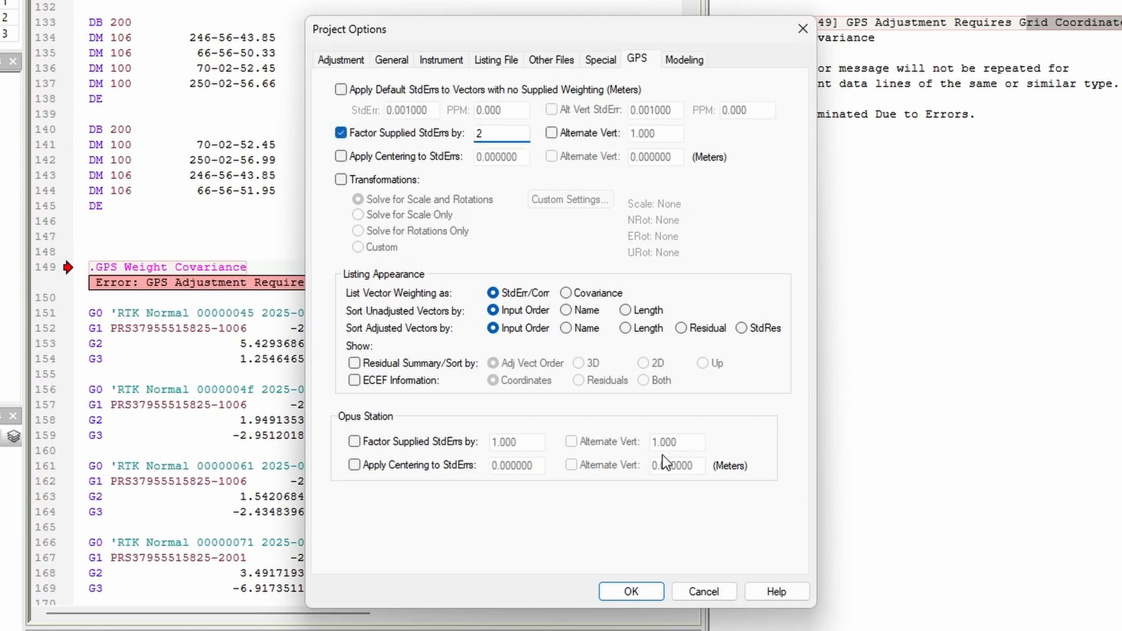
left_click(632, 592)
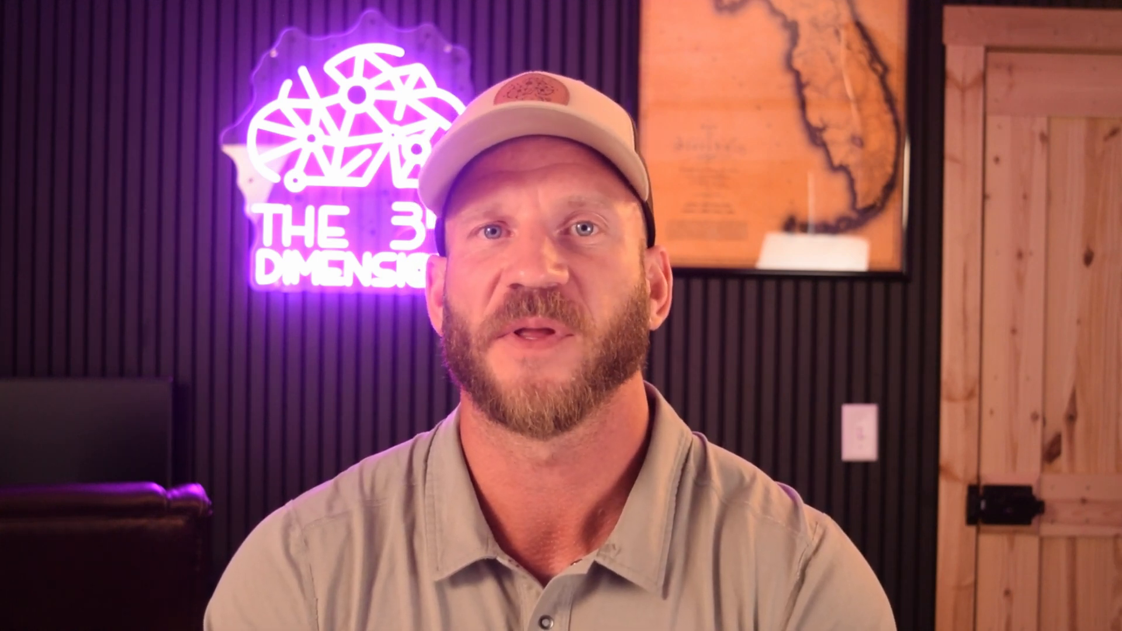
scroll(464, 294, "down", 1)
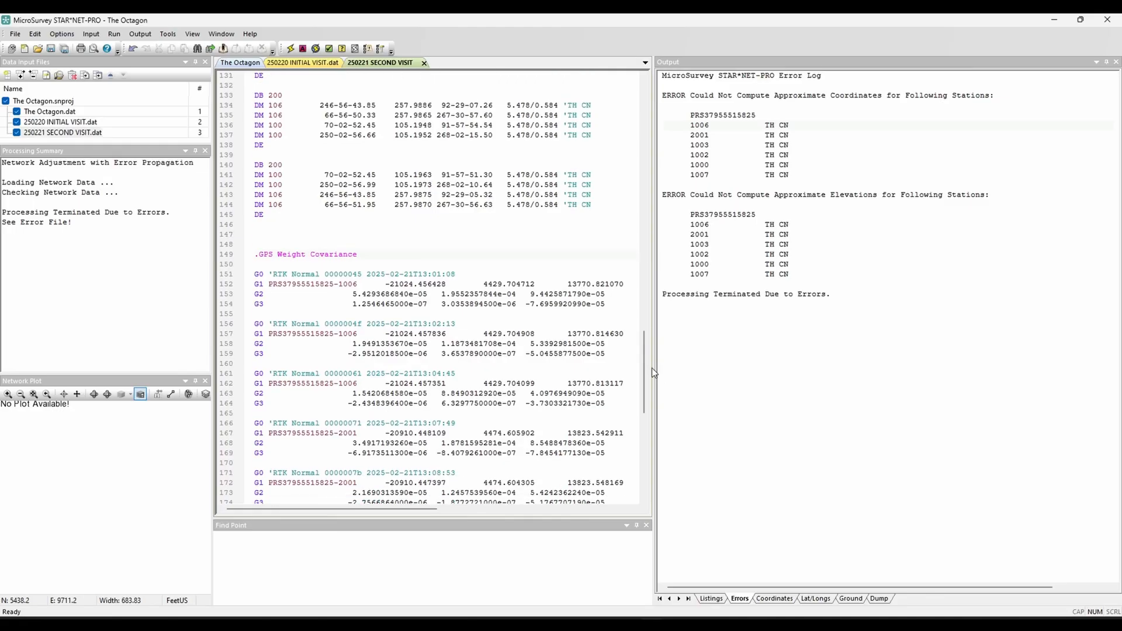
scroll(645, 360, "down", 3)
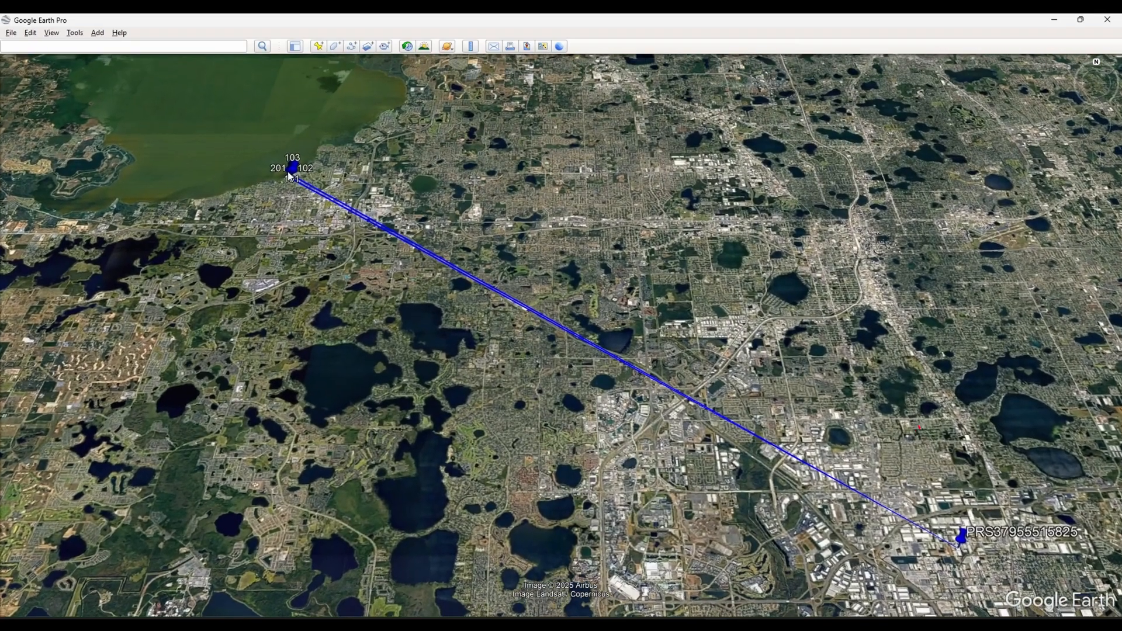
left_click(289, 177)
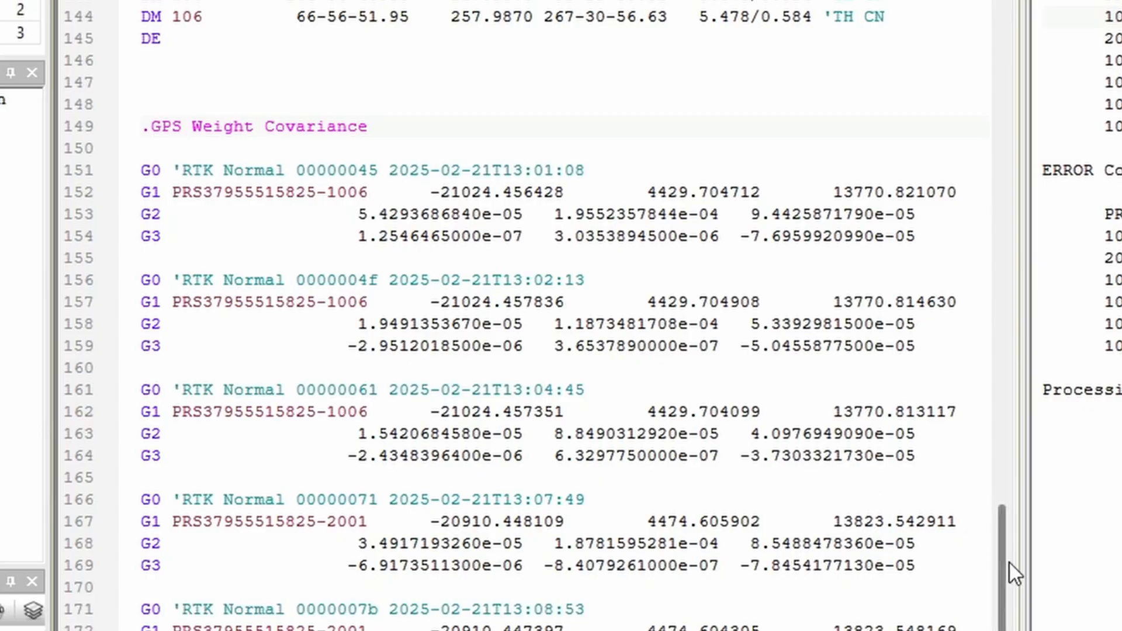
left_click_drag(1010, 564, 1029, 70)
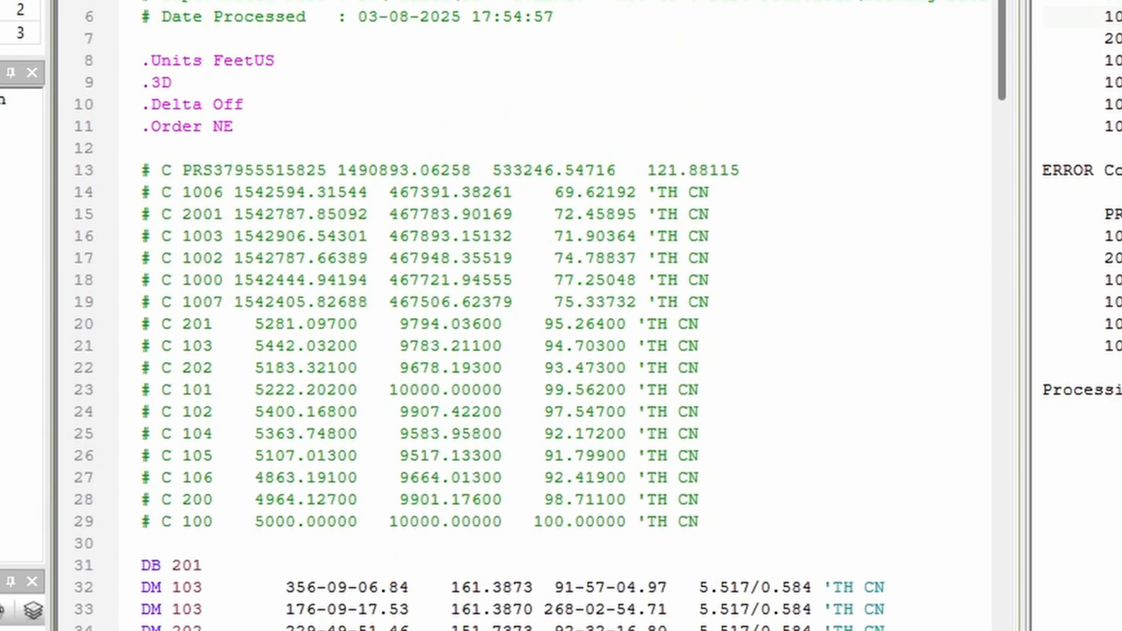
left_click_drag(166, 173, 119, 183)
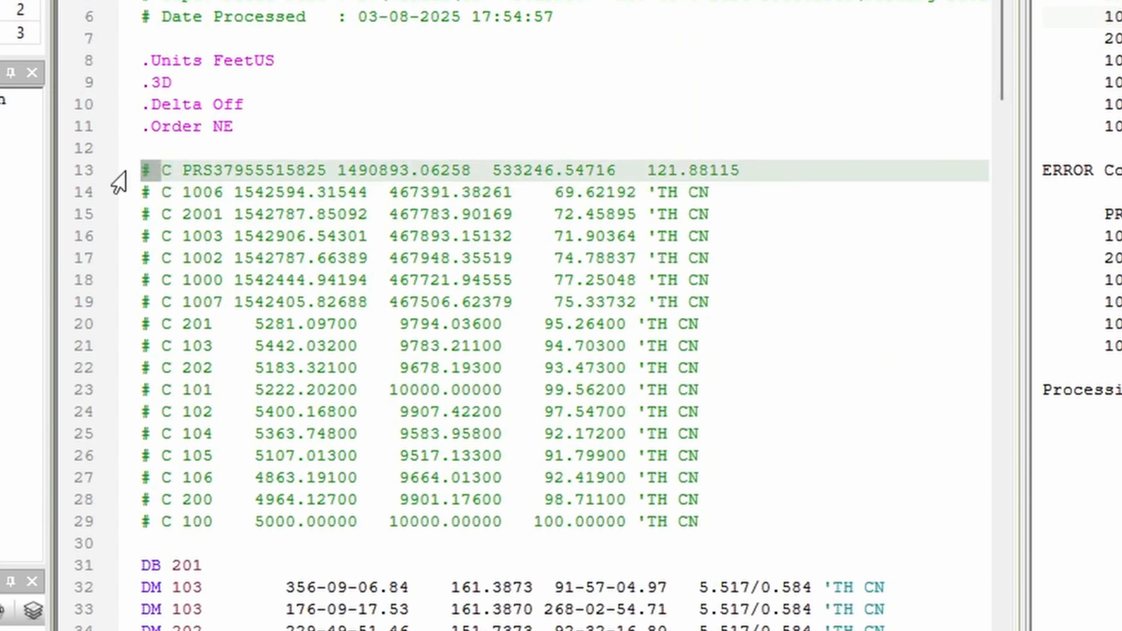
left_click_drag(747, 169, 118, 183)
key("ctrl+/")
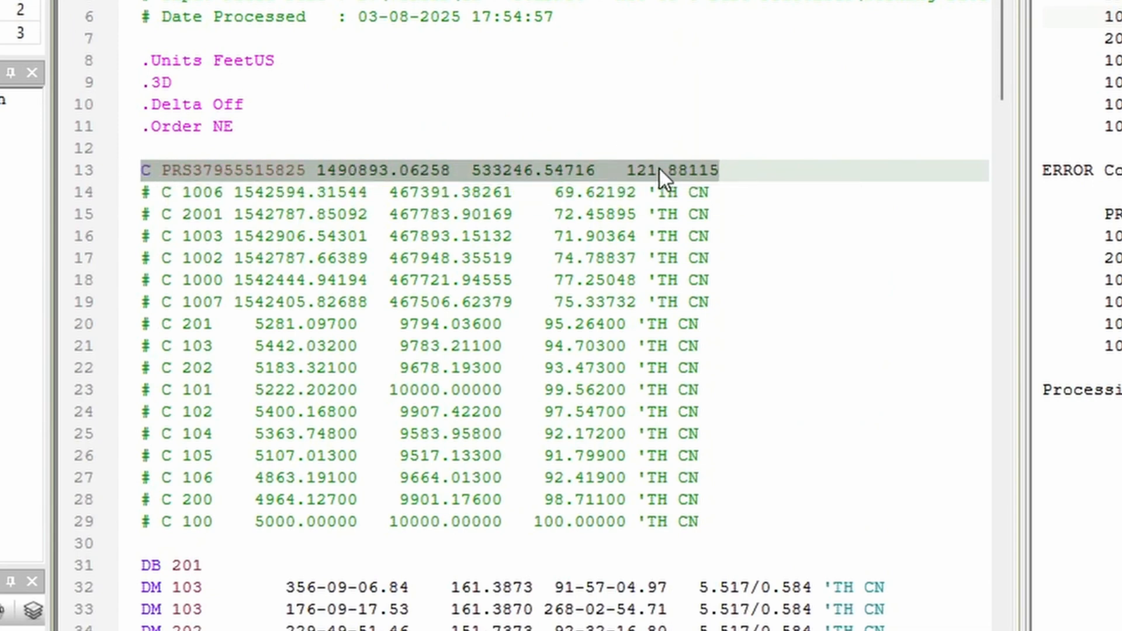
left_click(718, 171)
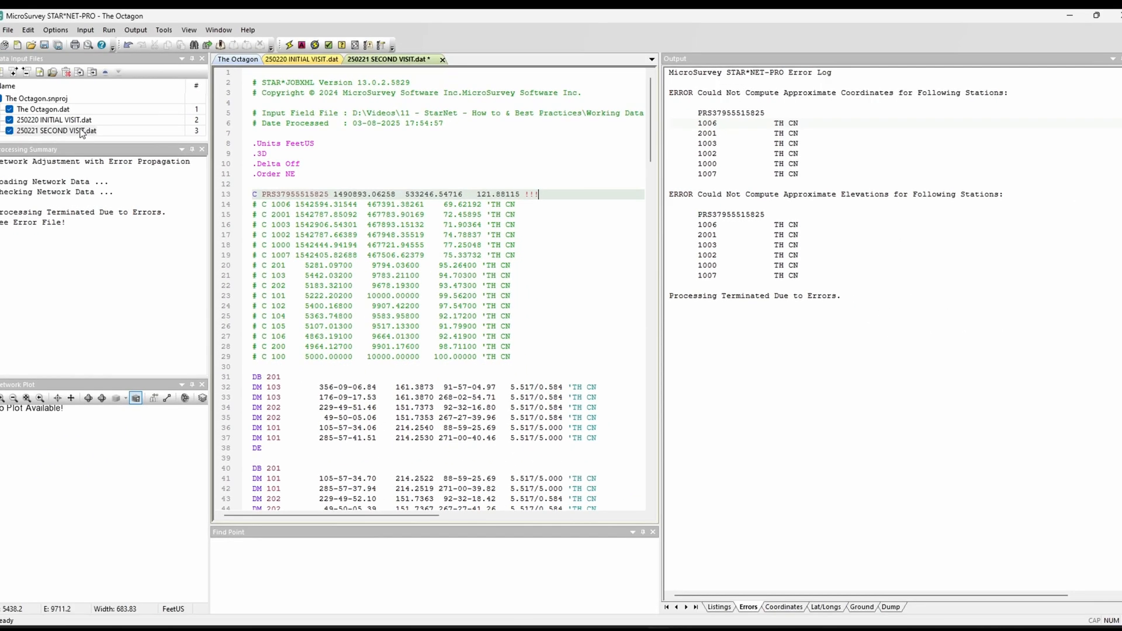
Step: Comment out the fixed coordinate line for point 100 and the 100-101 bearing line in 250220 INITIAL VISIT.dat
double_click(77, 120)
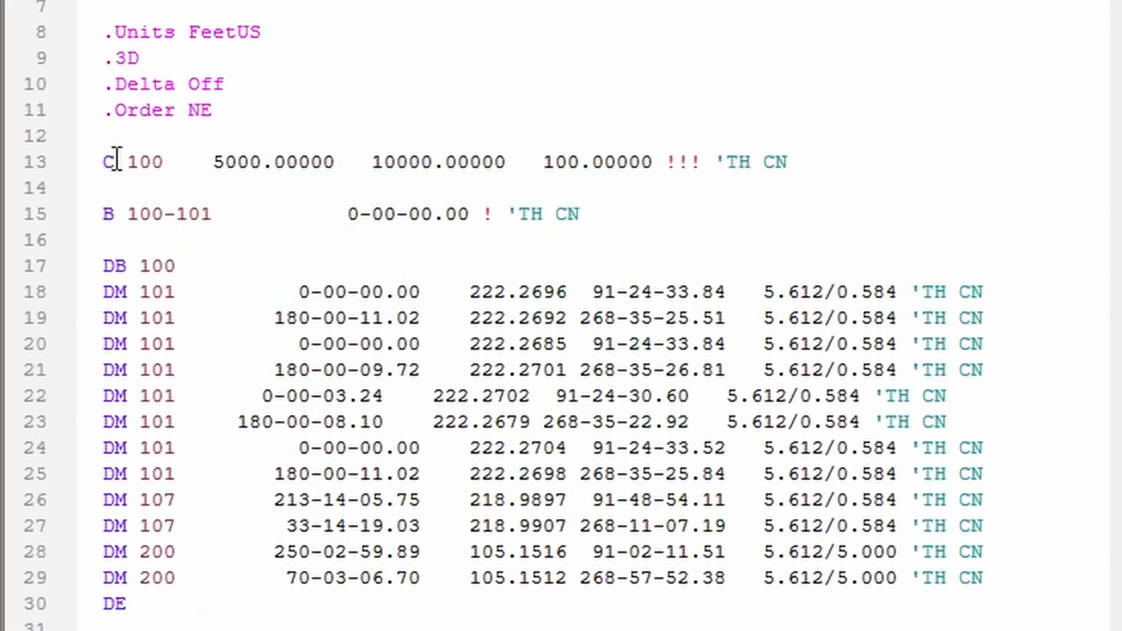
left_click_drag(827, 169, 78, 171)
key("ctrl+q")
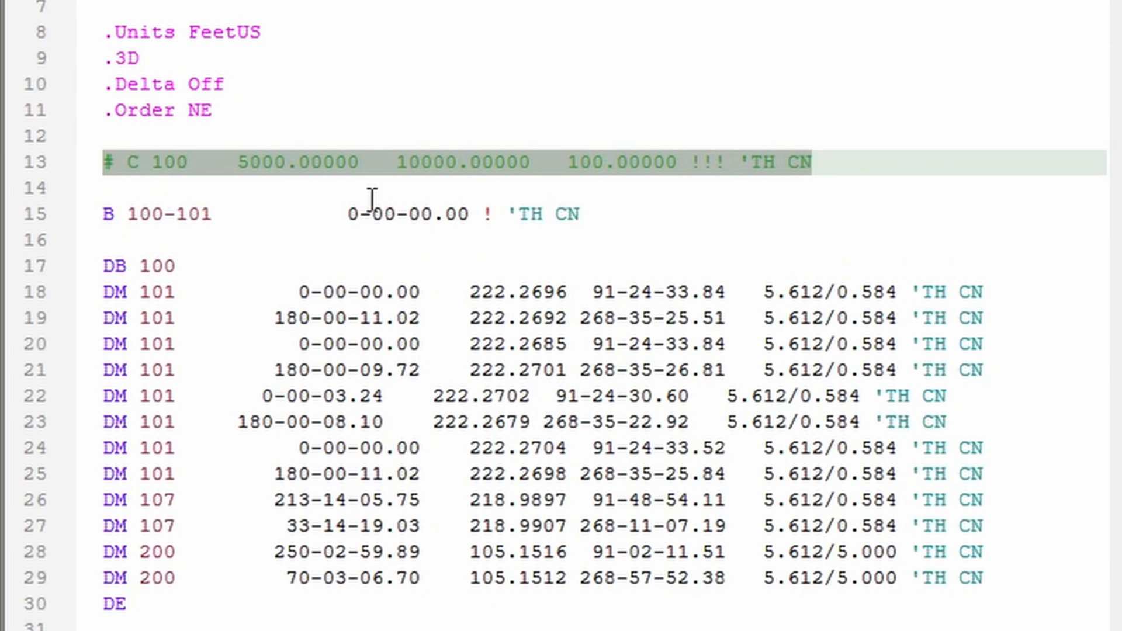
key("ctrl+q")
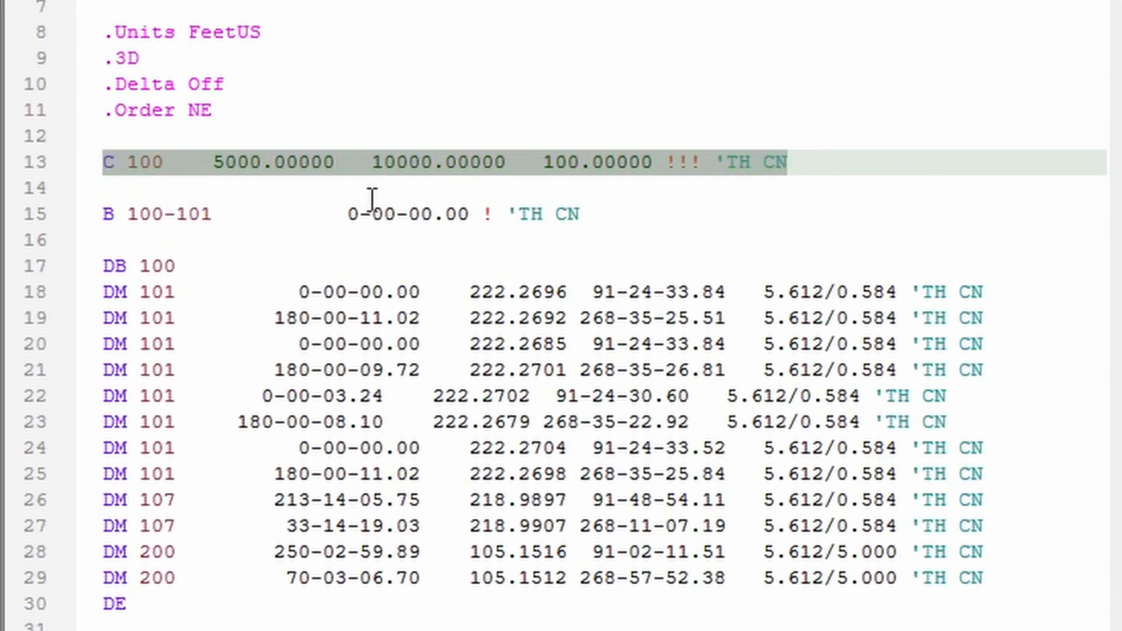
key("ctrl+q")
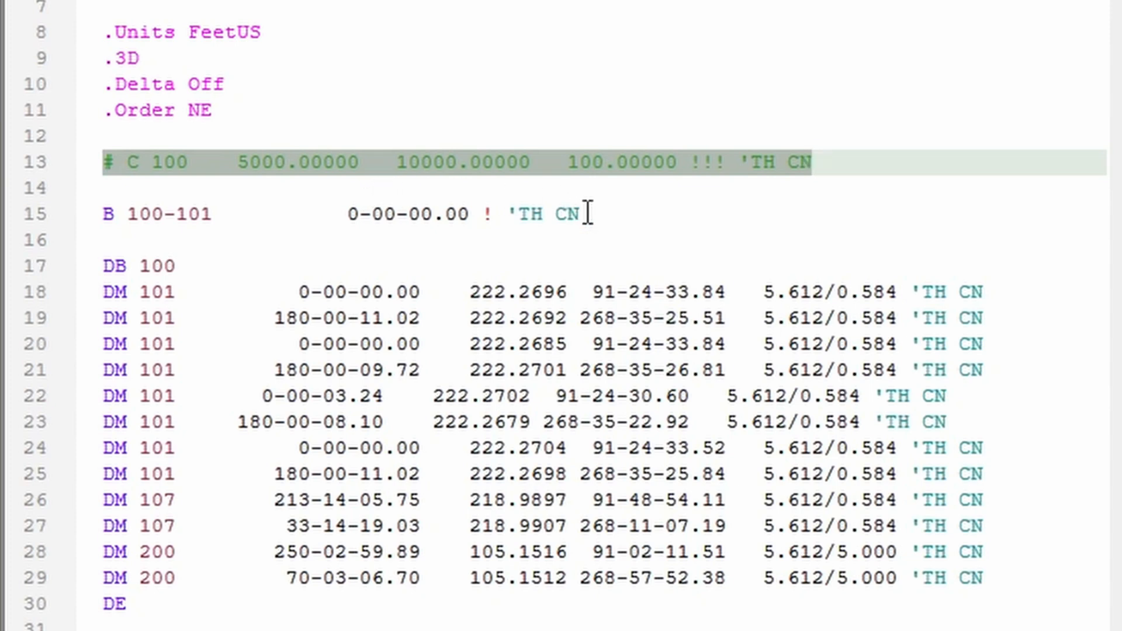
left_click(37, 213)
key("ctrl+q")
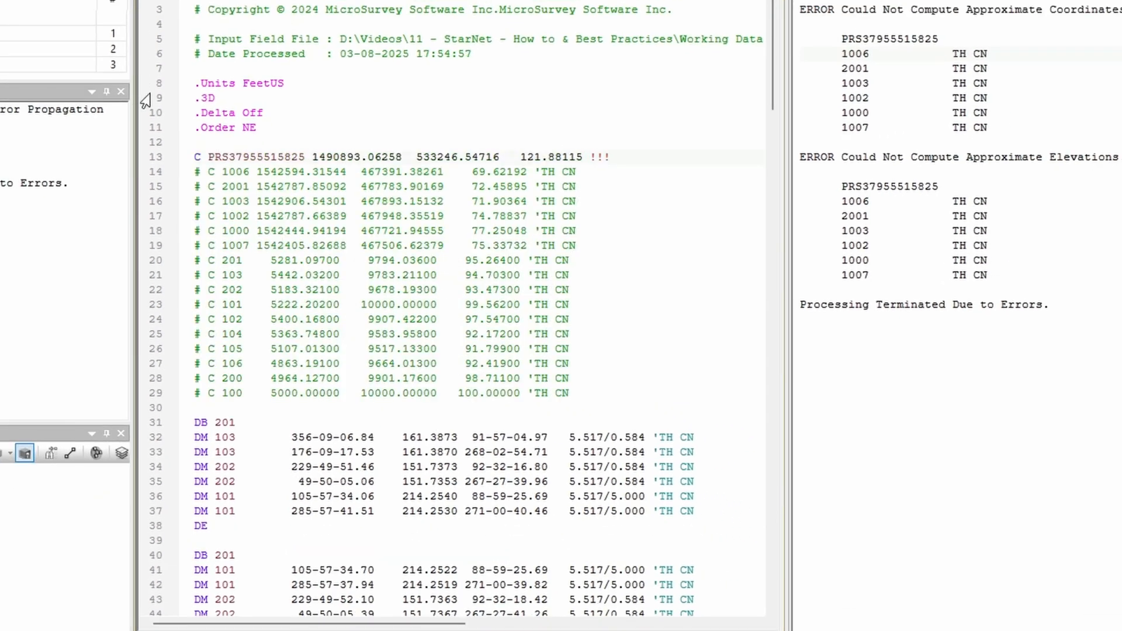
Step: Add .ALIAS NAME 106 1006 above .GPS Weight Covariance in the second visit's file and paste five copies below it
left_click_drag(773, 91, 747, 460)
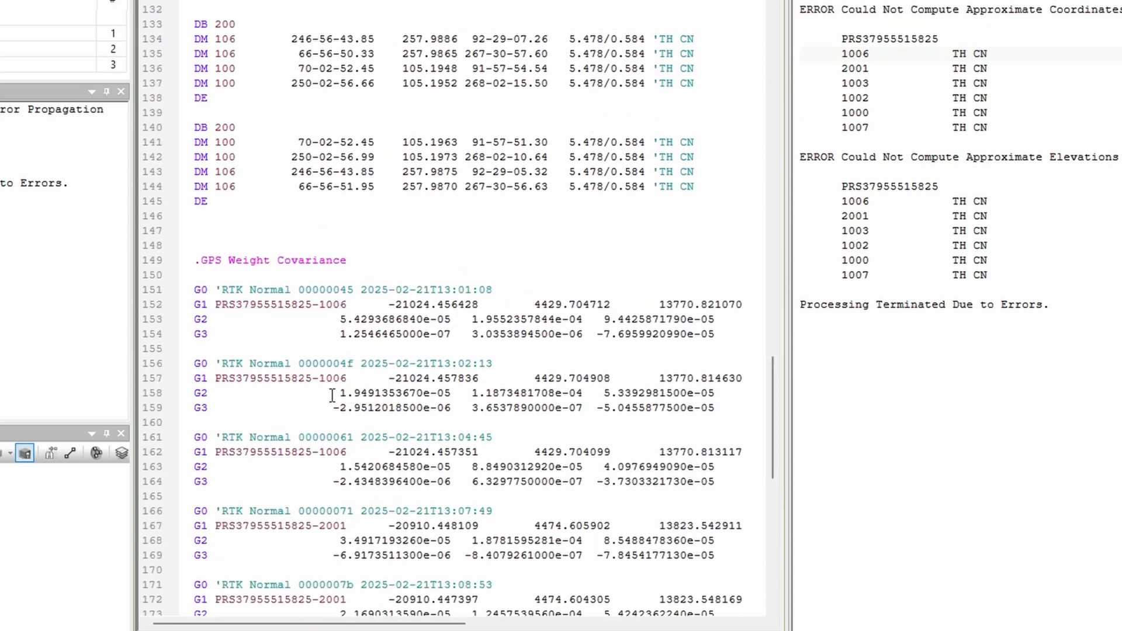
left_click(241, 227)
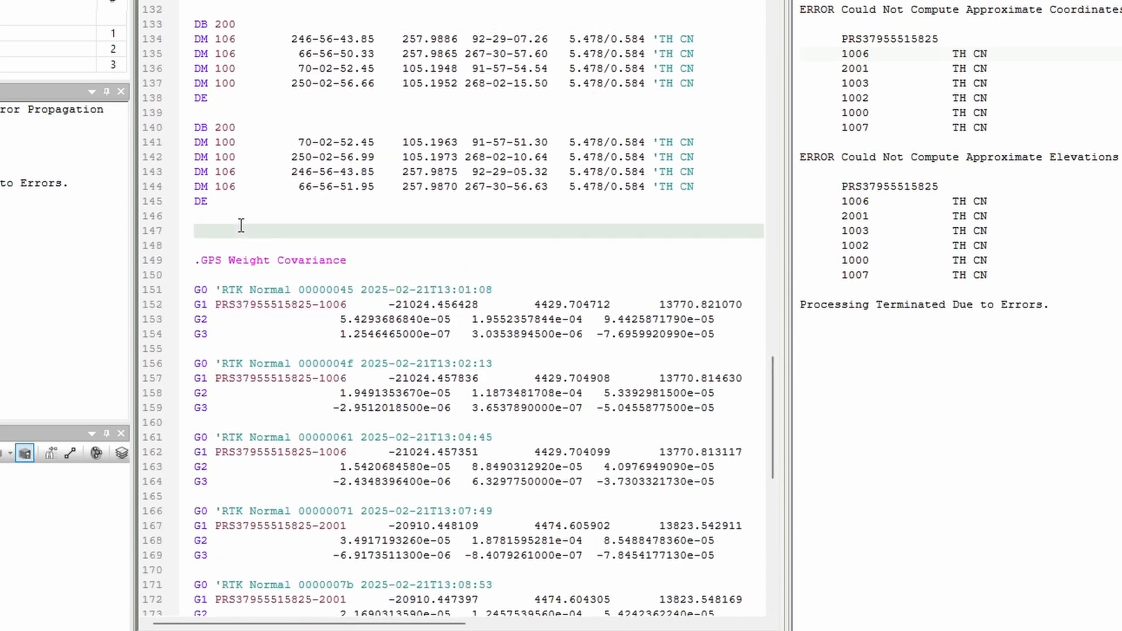
type(".ALIAS NAME 106 1006")
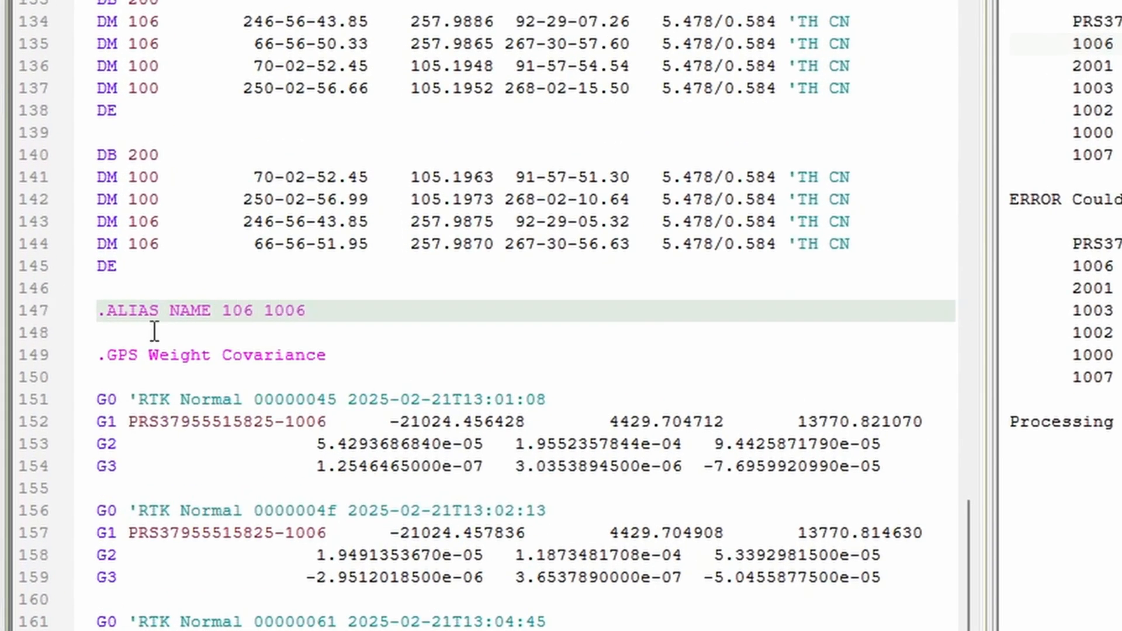
left_click_drag(310, 312, 45, 316)
key("ctrl+c")
left_click(316, 312)
key("Return")
key("ctrl+v")
key("Return")
key("ctrl+v")
key("Return")
key("ctrl+v")
key("Return")
key("ctrl+v")
key("Return")
key("ctrl+v")
Step: Change the five copied alias lines to 201 2001, 103 1003, 102 1002, 100 1000 and 107 1007
left_click_drag(255, 332, 223, 335)
type("201")
left_click_drag(264, 335, 308, 335)
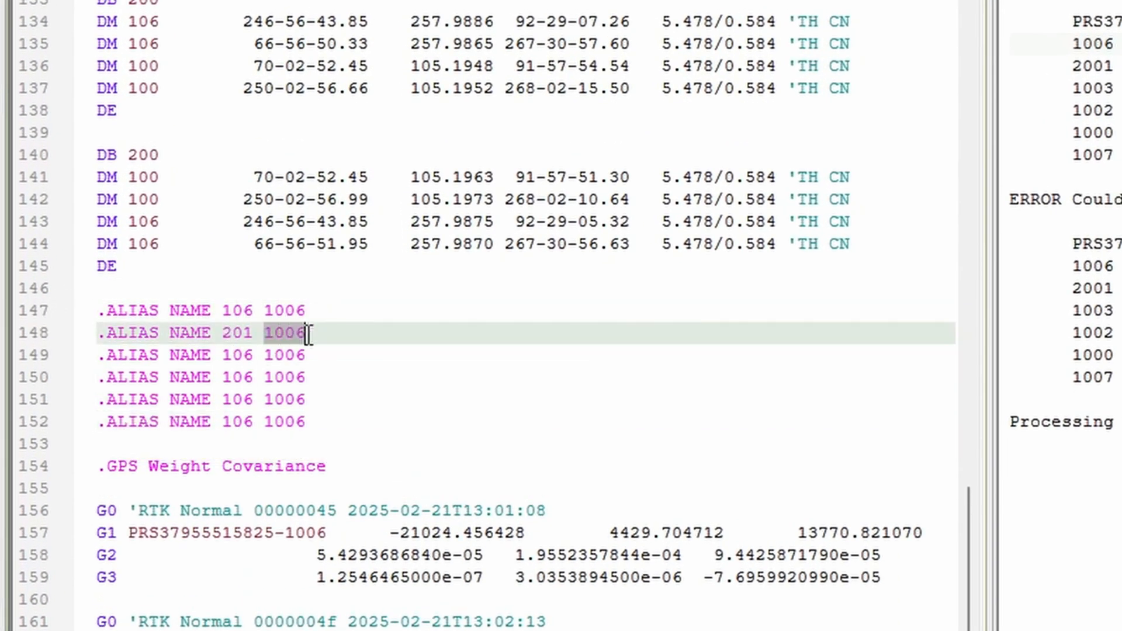
type("2001")
scroll(541, 501, "down", 4)
mouse_move(254, 247)
left_mouse_down()
mouse_move(243, 246)
mouse_move(306, 248)
left_mouse_up()
type("3 1003")
type("2 100")
mouse_move(254, 156)
left_mouse_down()
mouse_move(243, 156)
mouse_move(308, 156)
left_mouse_up()
type("2")
left_click_drag(253, 132, 243, 132)
type("0")
left_click_drag(295, 132, 307, 131)
type("0")
left_click_drag(320, 455, 314, 454)
type("7")
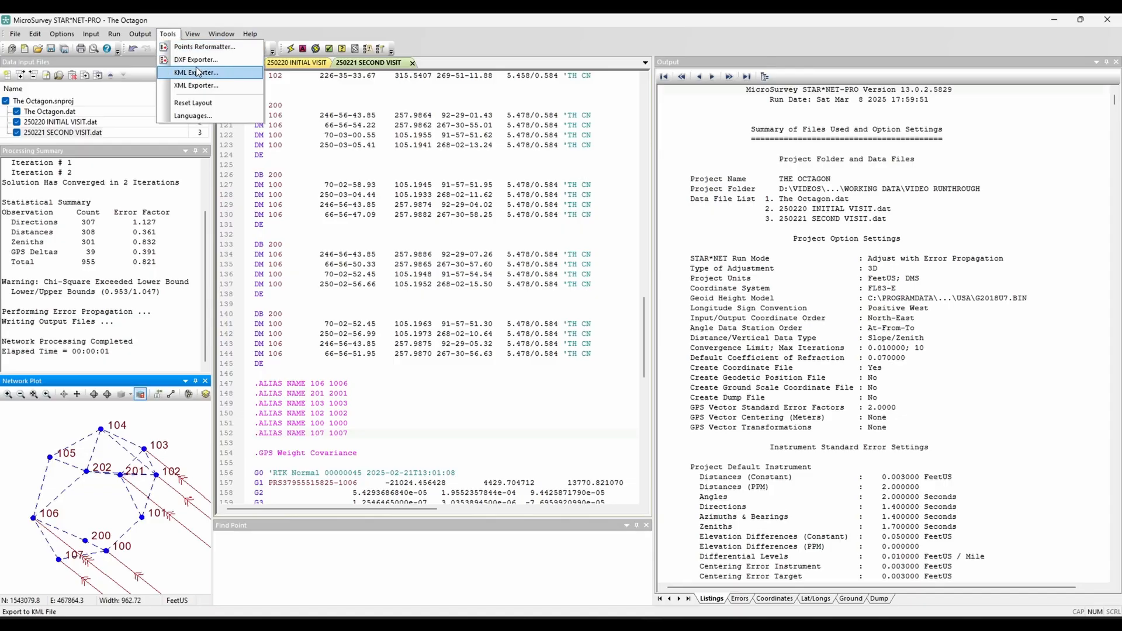
Step: Export the network stations and connections to The Octagon.kml, clamped to ground and opened after export
left_click(197, 71)
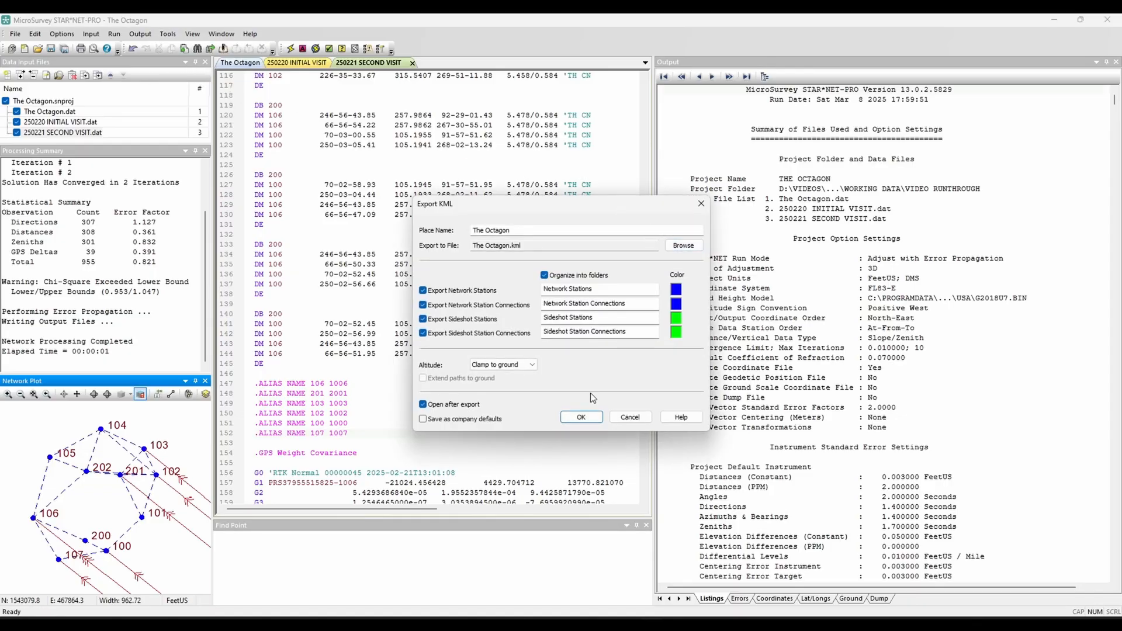
left_click(585, 417)
left_click(605, 346)
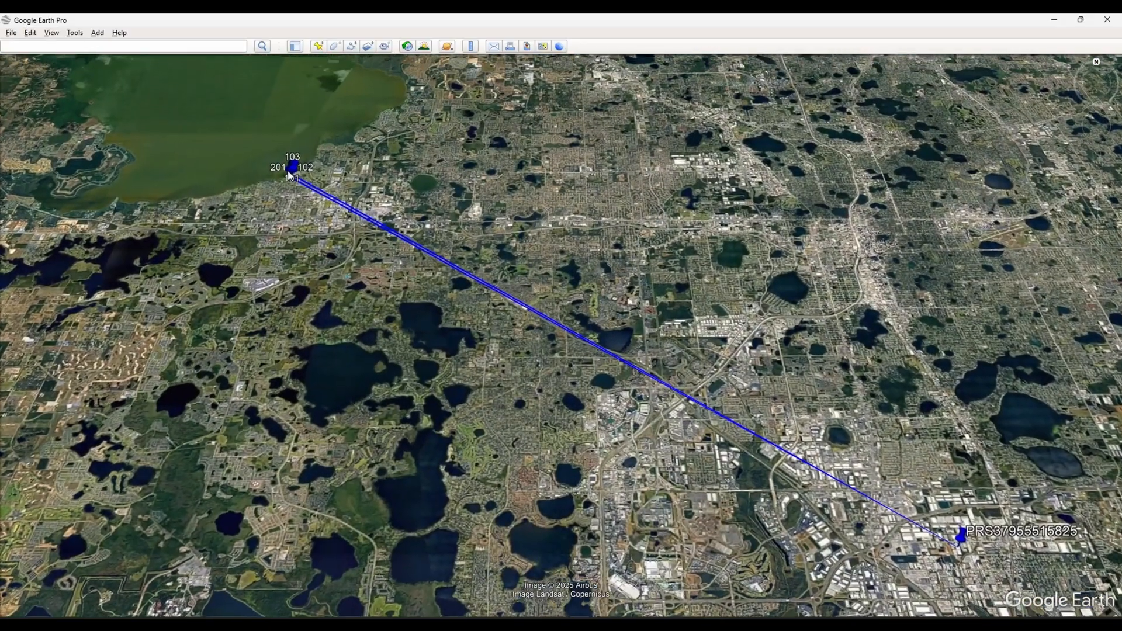
Step: Examine the exported stations, their connections and the incoming GPS vectors over the lakeside park imagery in Google Earth
left_click(293, 171)
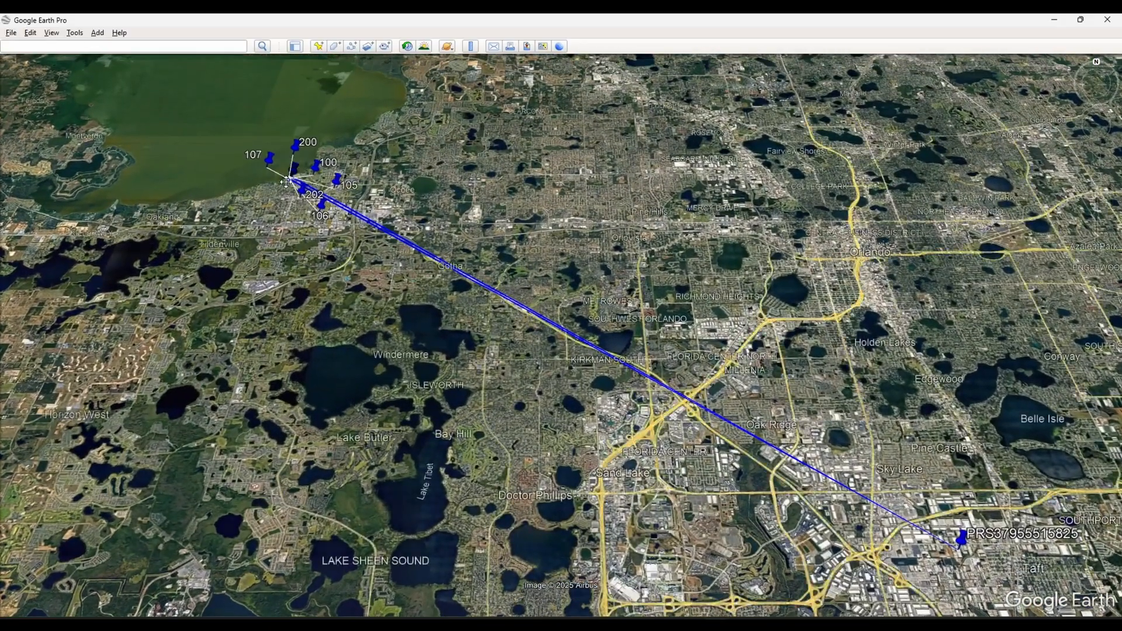
scroll(286, 182, "up", 5)
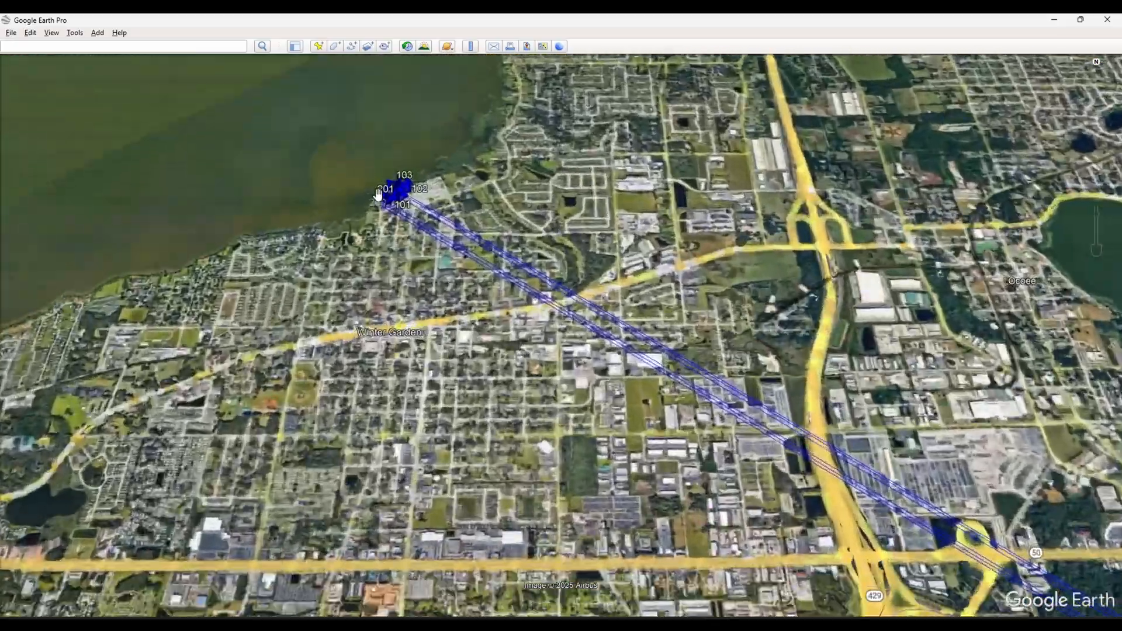
scroll(370, 199, "up", 5)
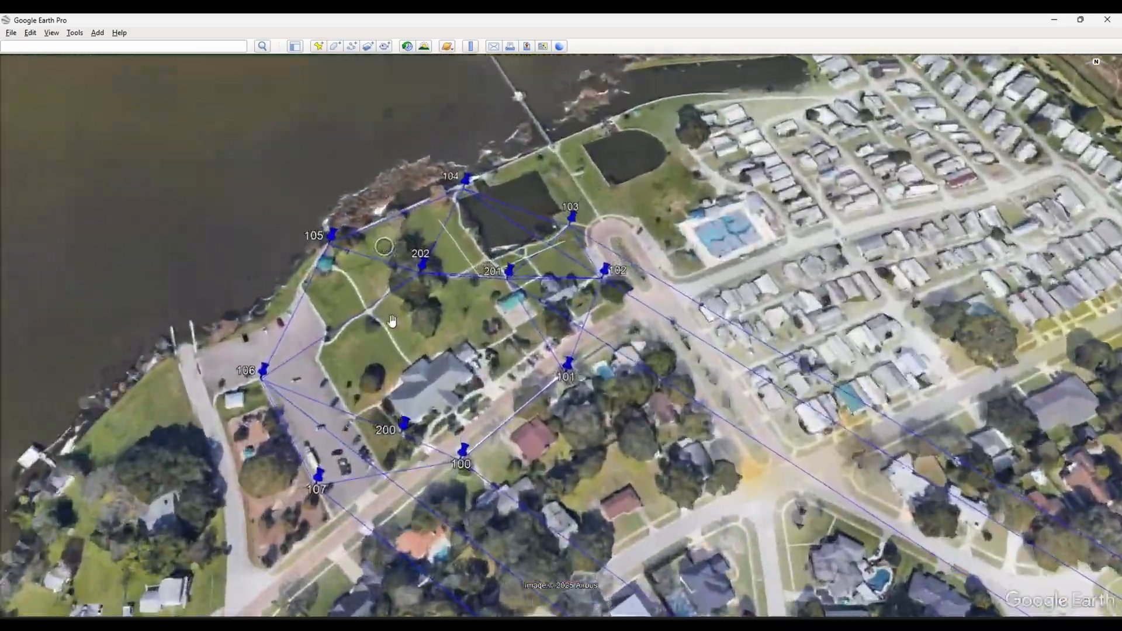
scroll(393, 321, "up", 2)
left_click_drag(392, 321, 543, 382)
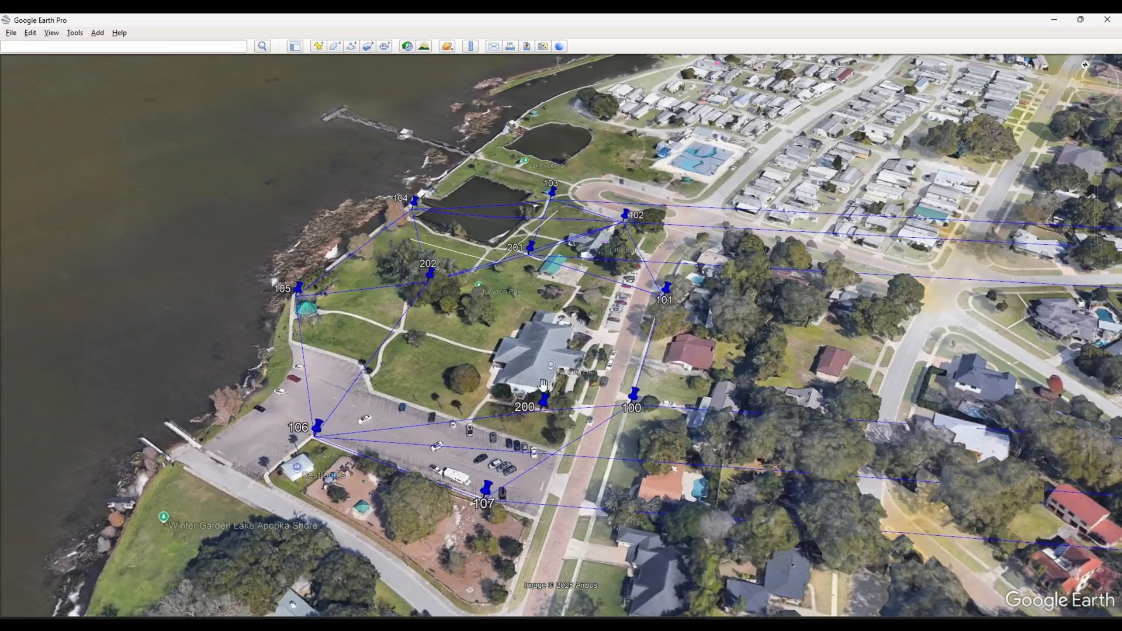
left_click(633, 395)
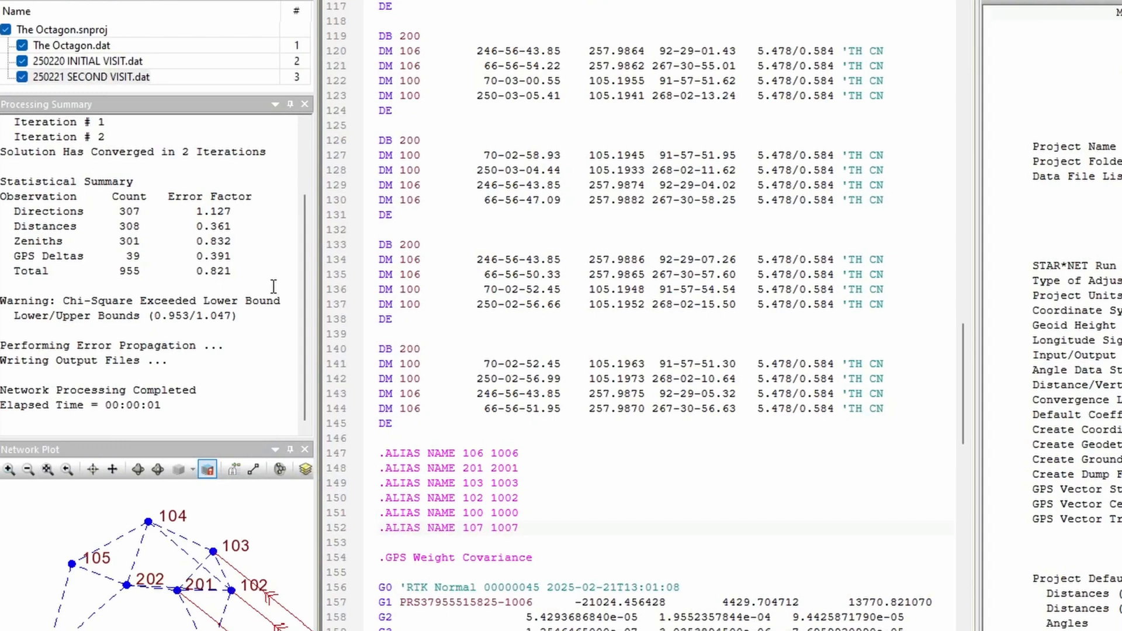
Step: Check the GPS Deltas error factor, and review the residuals in the listing's Adjusted GPS Vector Observations section
left_click_drag(240, 257, 14, 261)
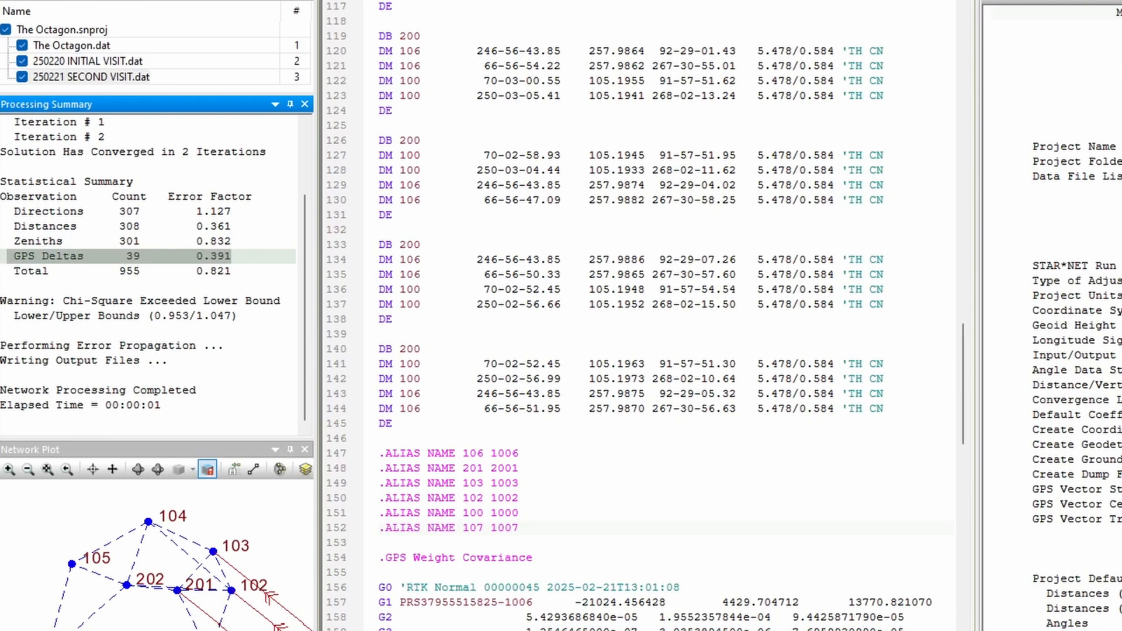
left_click(1017, 2)
left_click_drag(202, 346, 549, 188)
left_click(351, 293)
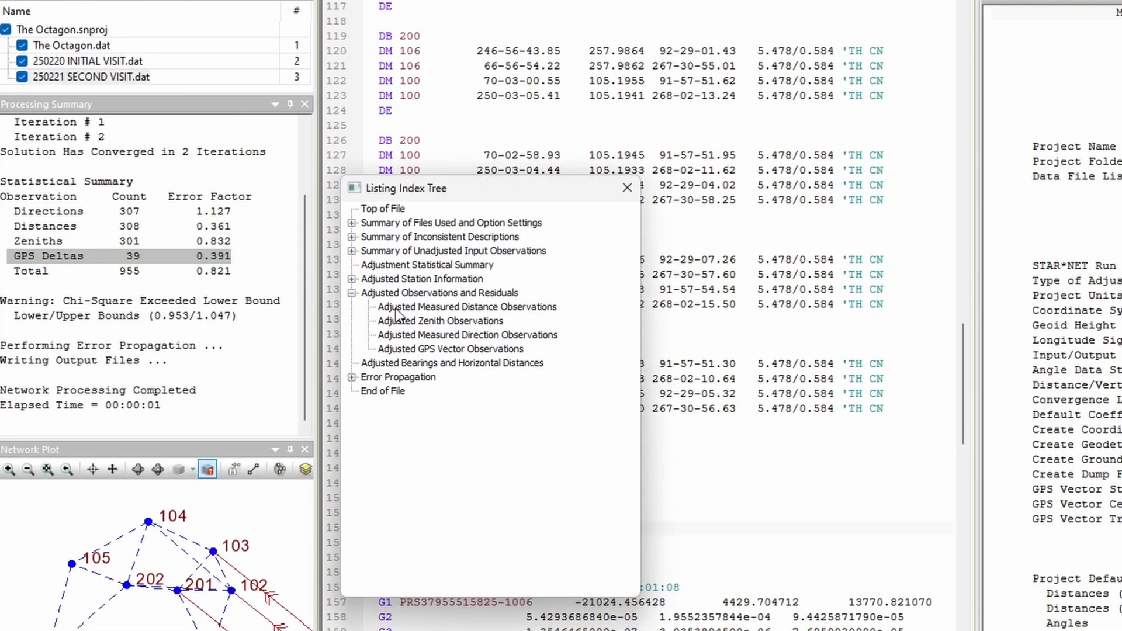
left_click(422, 349)
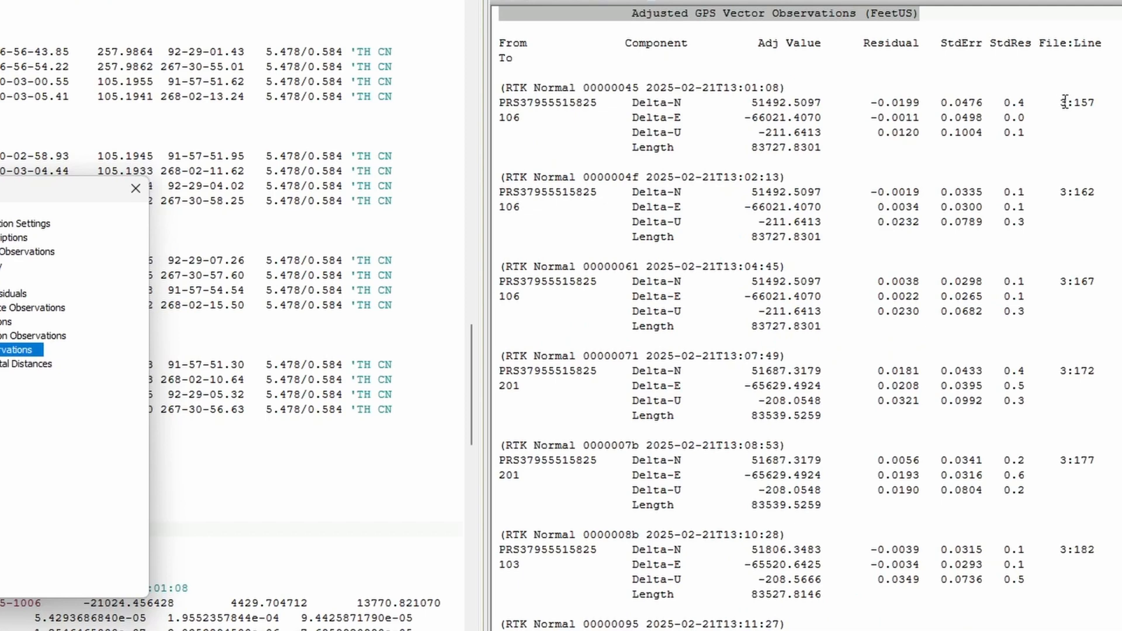
scroll(948, 274, "down", 3)
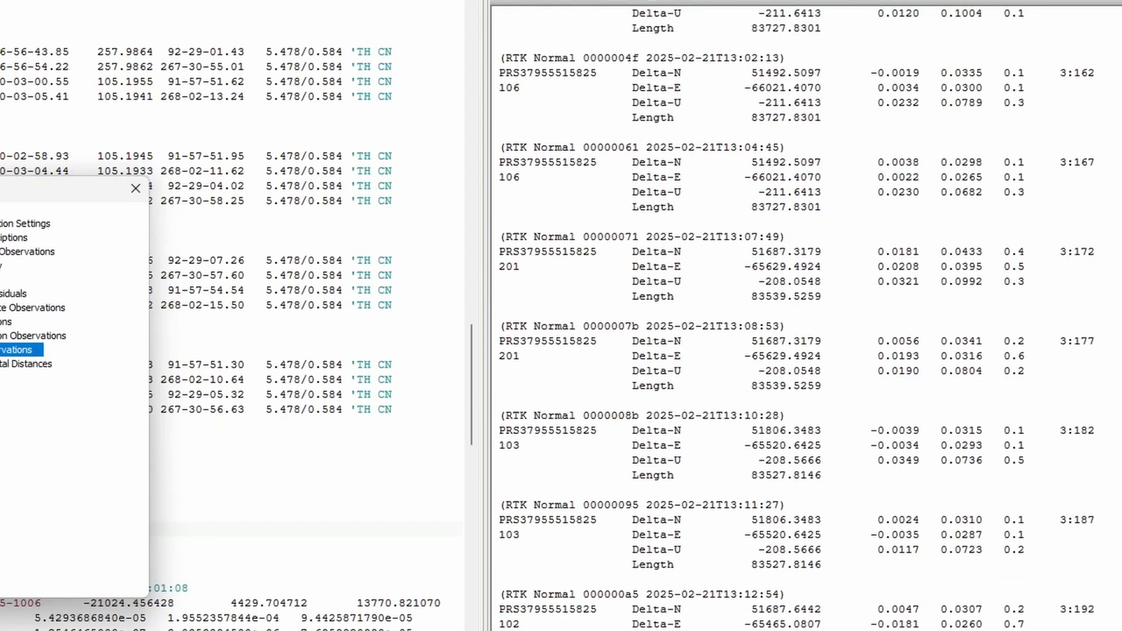
Step: Examine the Station Coordinate Error Ellipses in the listing, comparing the semi-major axes of stations 104 and 103
left_click(26, 392)
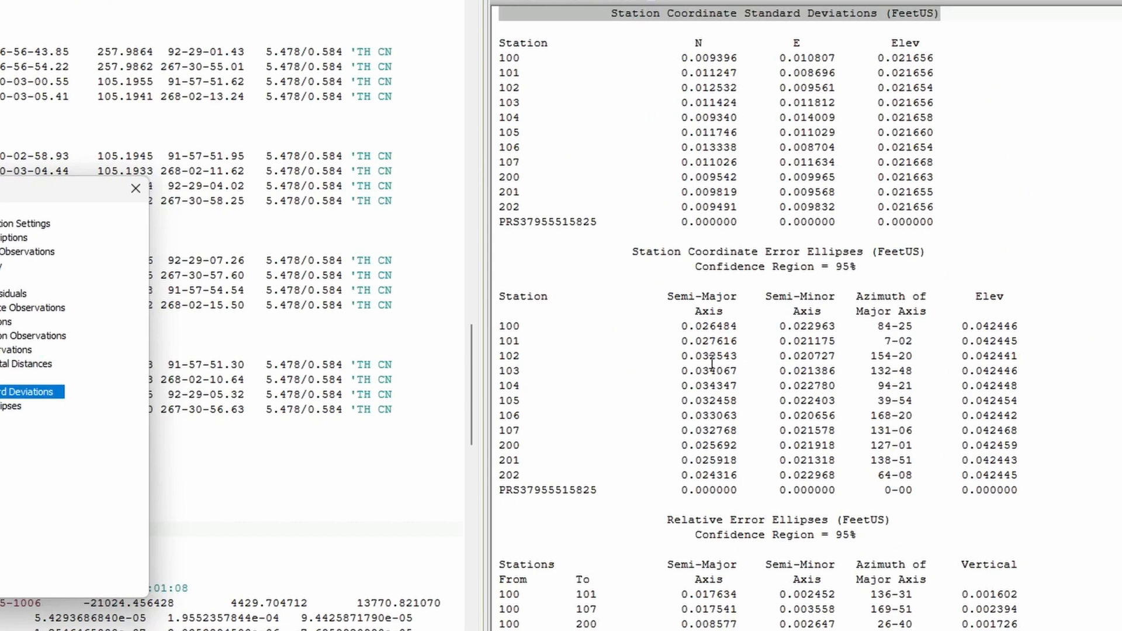
left_click_drag(738, 403, 688, 403)
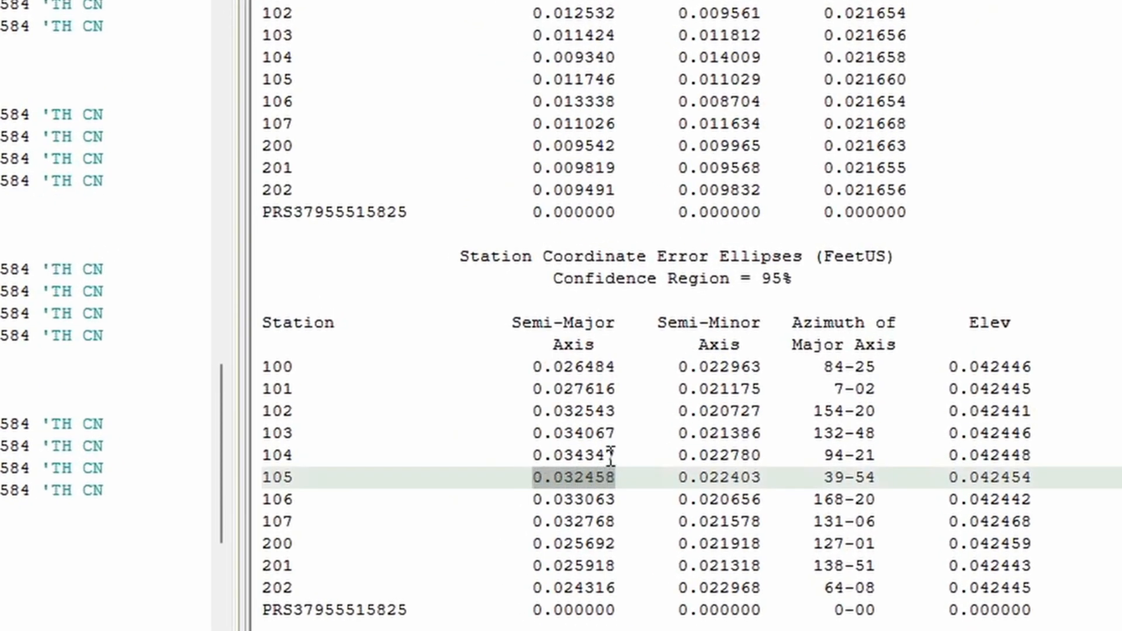
left_click_drag(610, 456, 552, 456)
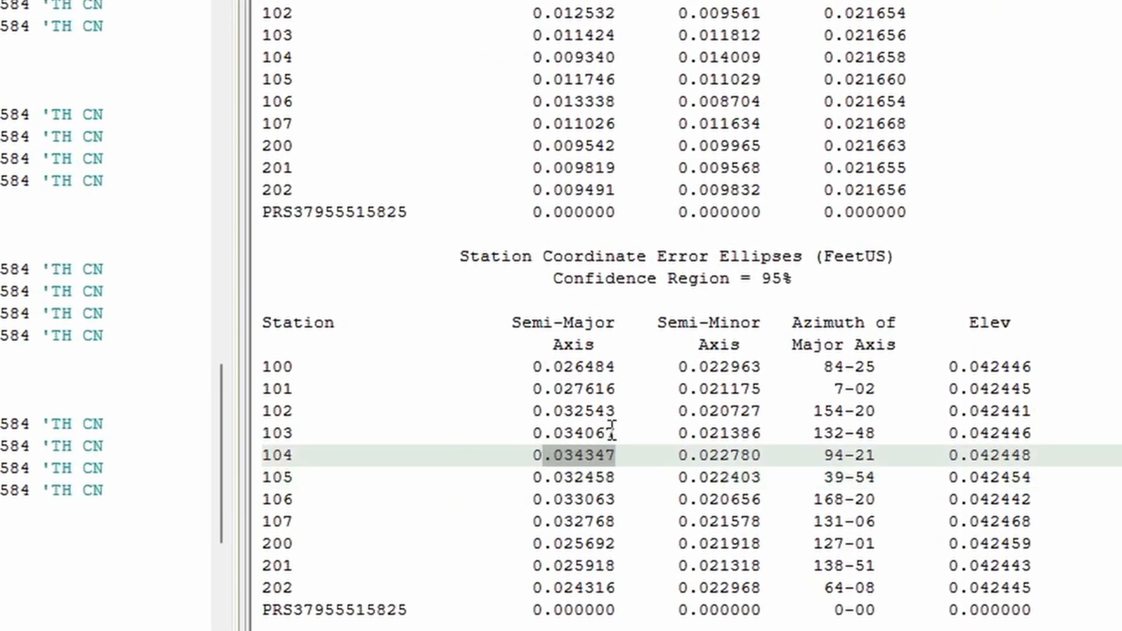
left_click_drag(609, 433, 527, 434)
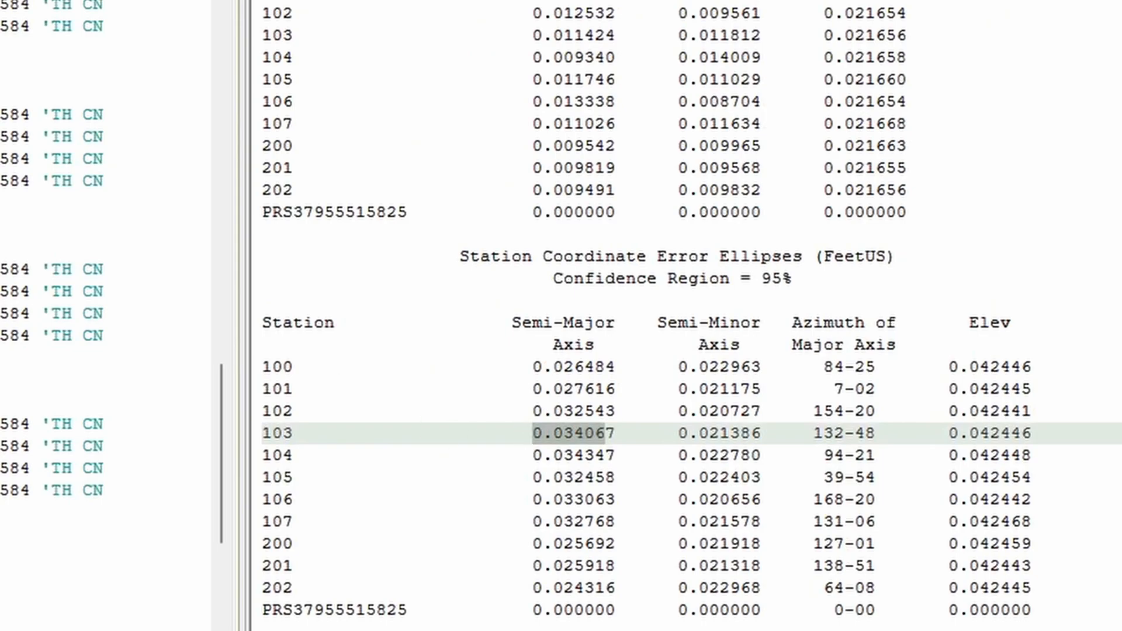
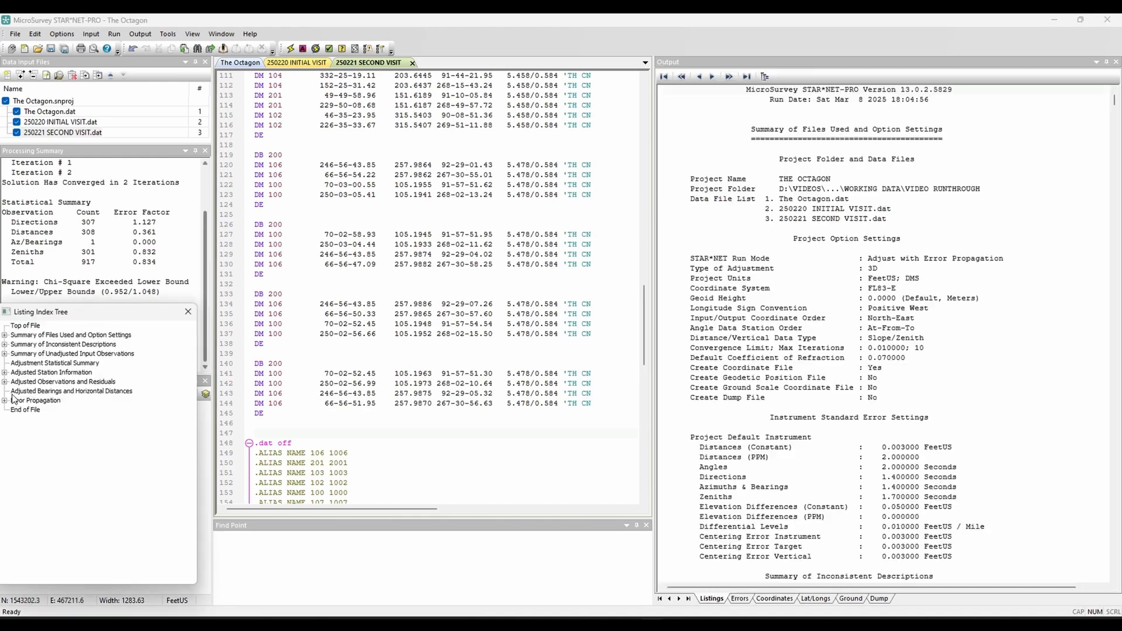
left_click(53, 411)
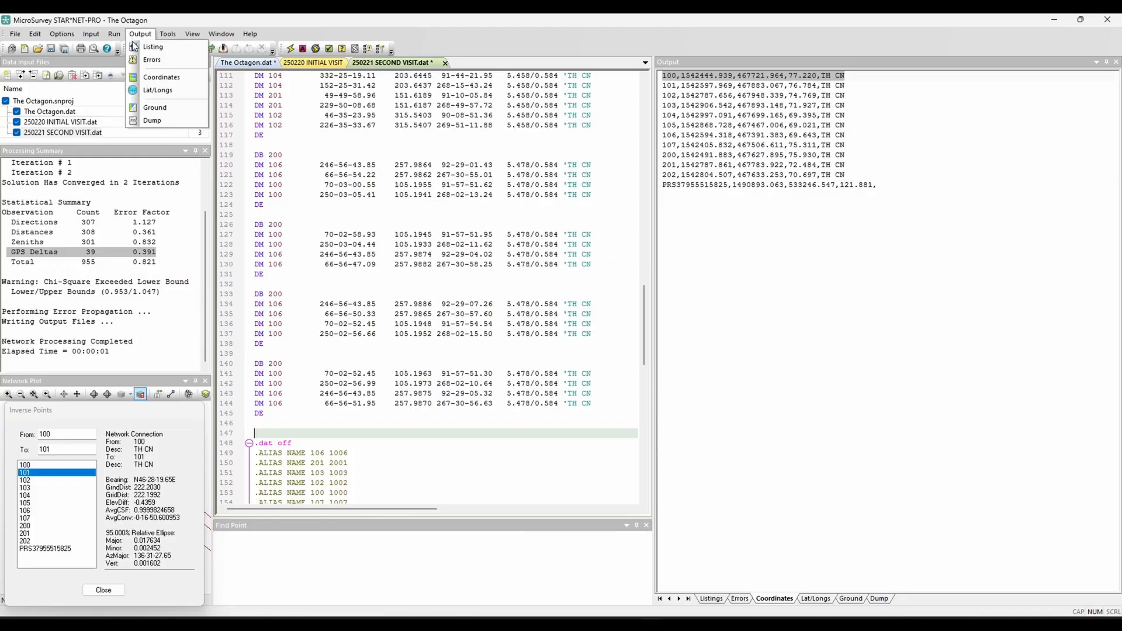
Step: Open the project options and review the modeling settings
left_click(62, 34)
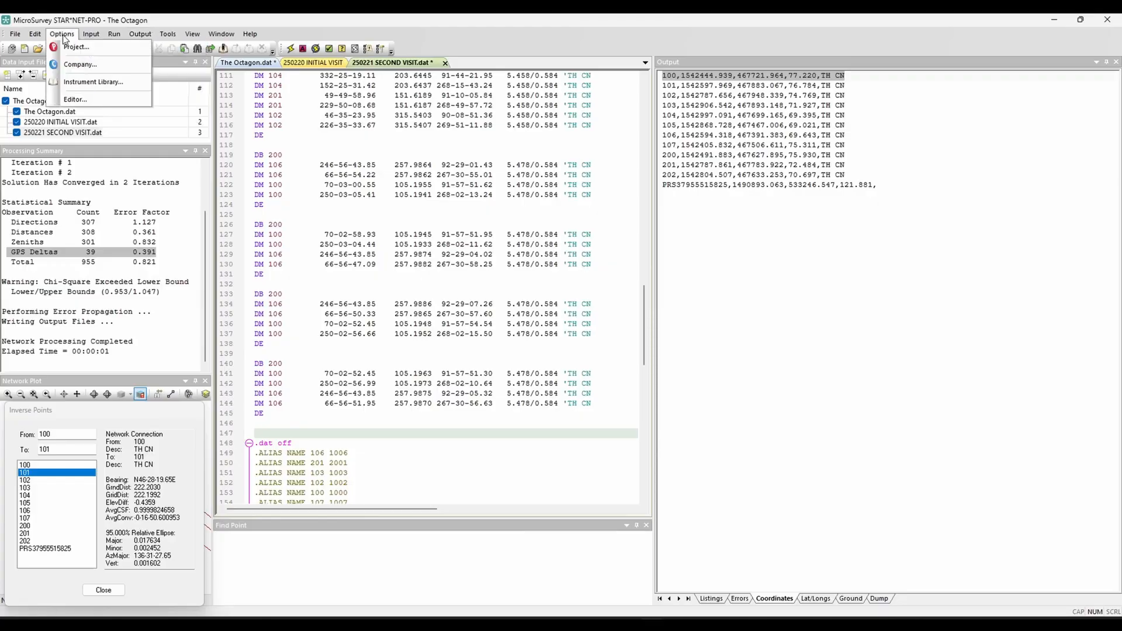
left_click(66, 48)
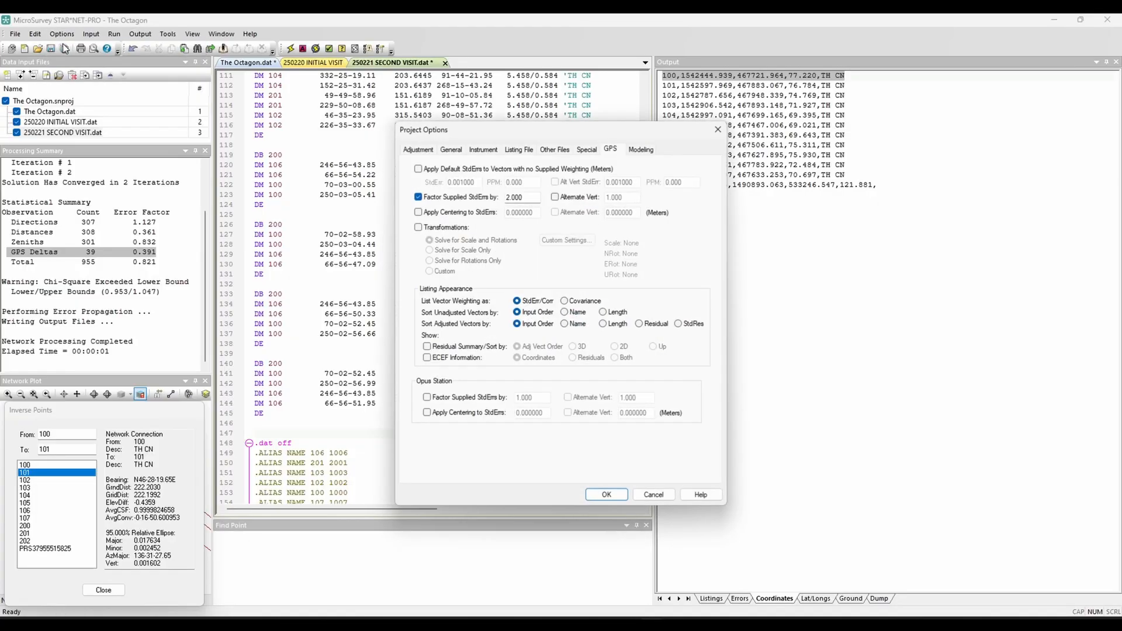
left_click(642, 151)
left_click(420, 203)
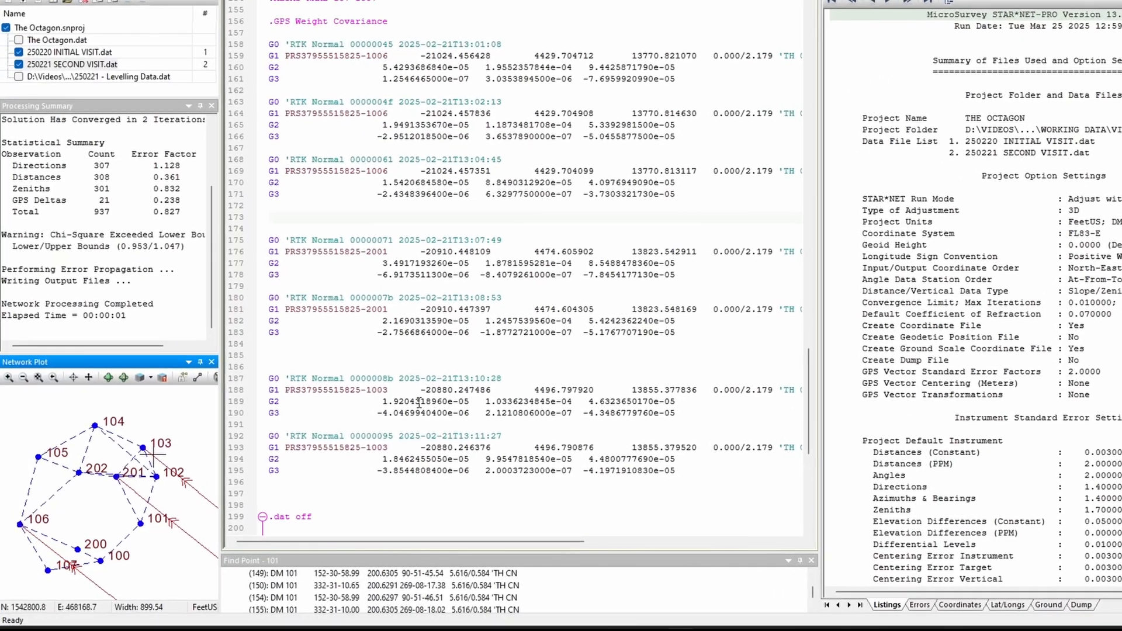
Step: Comment out the two RTK vectors to point 2001 in the second visit file and rerun the adjustment with the change saved
left_click_drag(706, 336, 262, 236)
key("ctrl+slash")
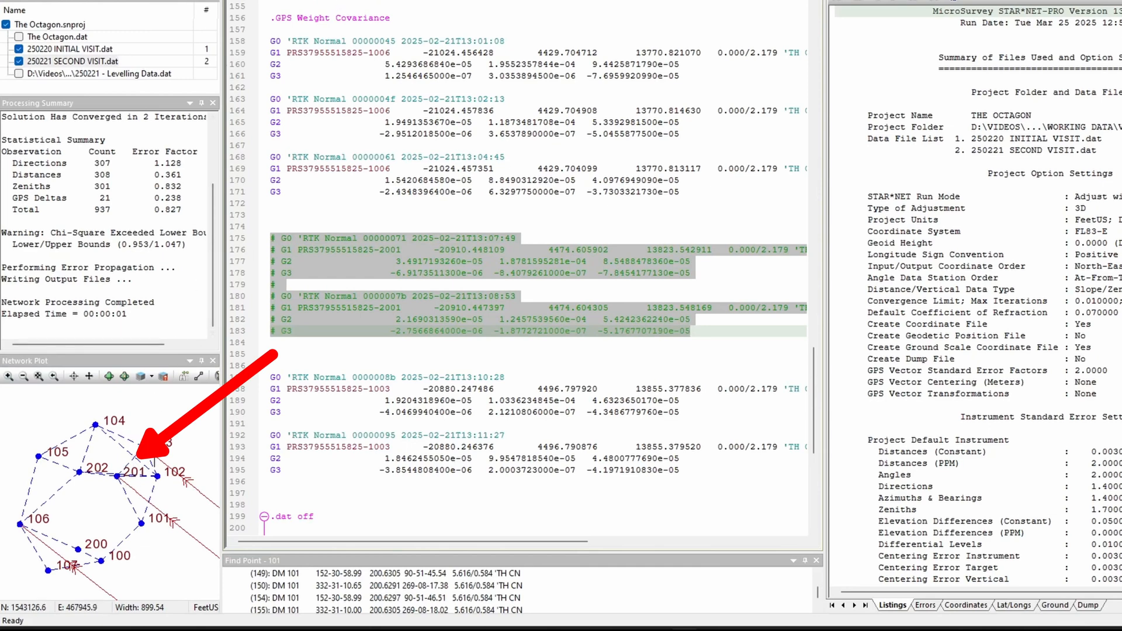
left_click(245, 1)
left_click(654, 315)
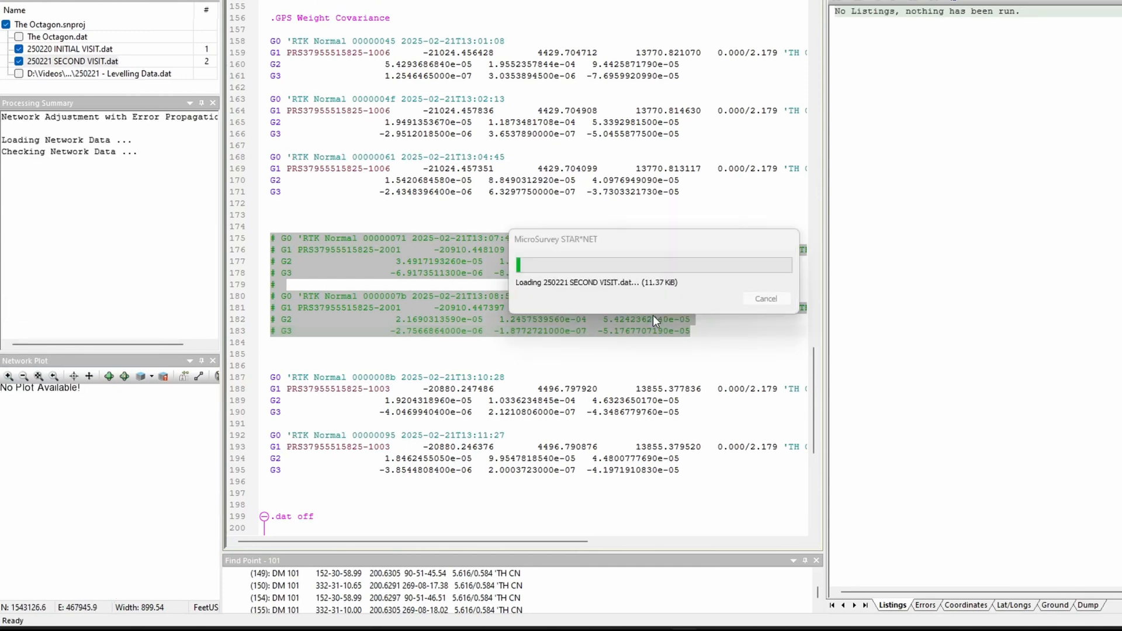
left_click(651, 319)
Step: Uncomment the two RTK vectors to point 2001 and rerun the adjustment, saving 250221 SECOND VISIT.dat
left_click_drag(699, 335, 249, 238)
key("ctrl+slash")
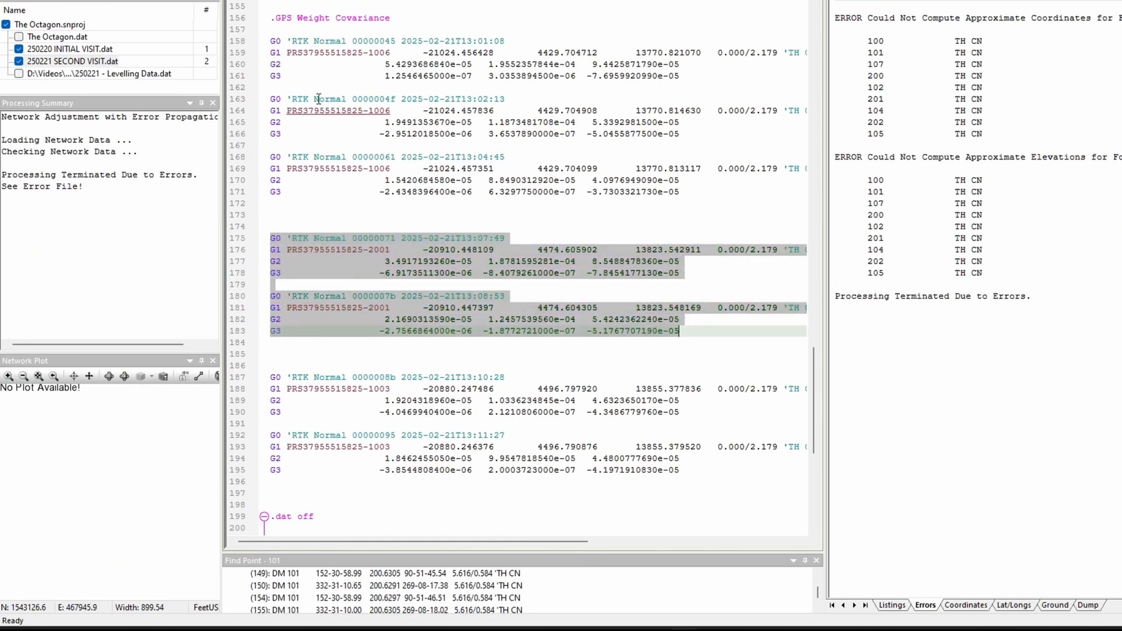
left_click(421, 1)
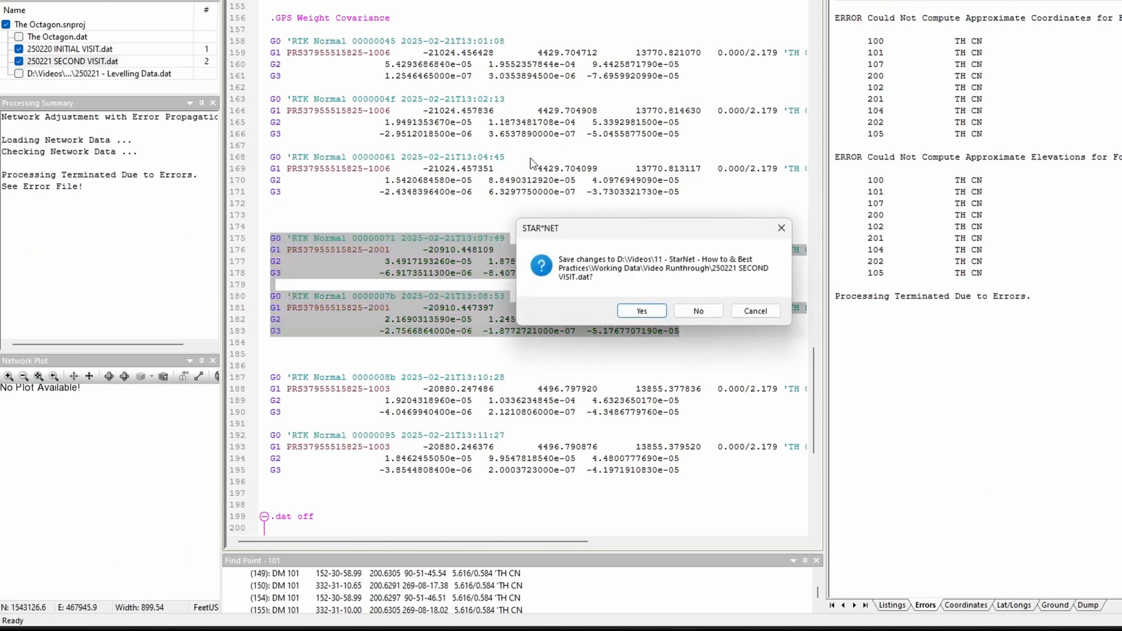
left_click(638, 312)
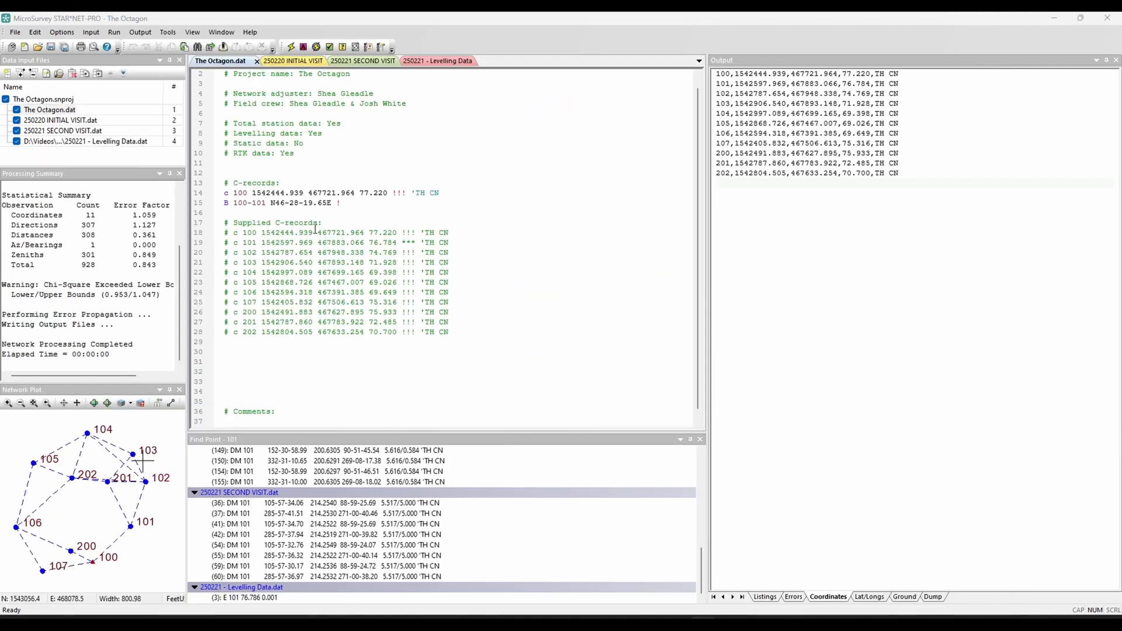
Step: In The Octagon.dat, comment out the point 100 coordinate and 100-101 bearing records, and uncomment the supplied C-records for 103 and 107
left_click_drag(344, 204, 222, 192)
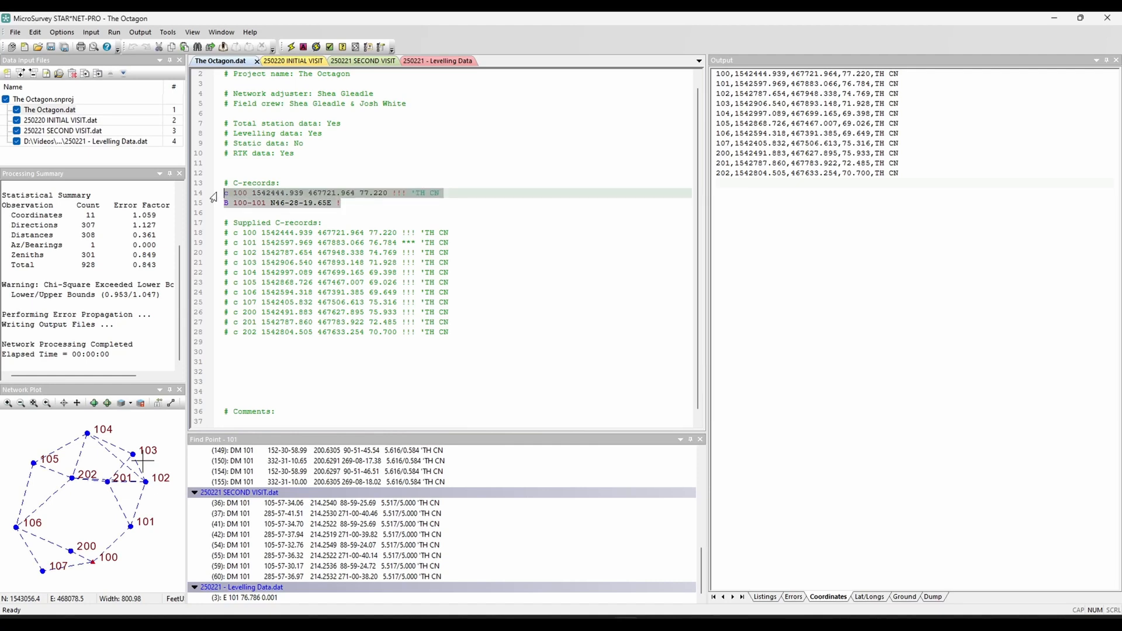
key("ctrl+q")
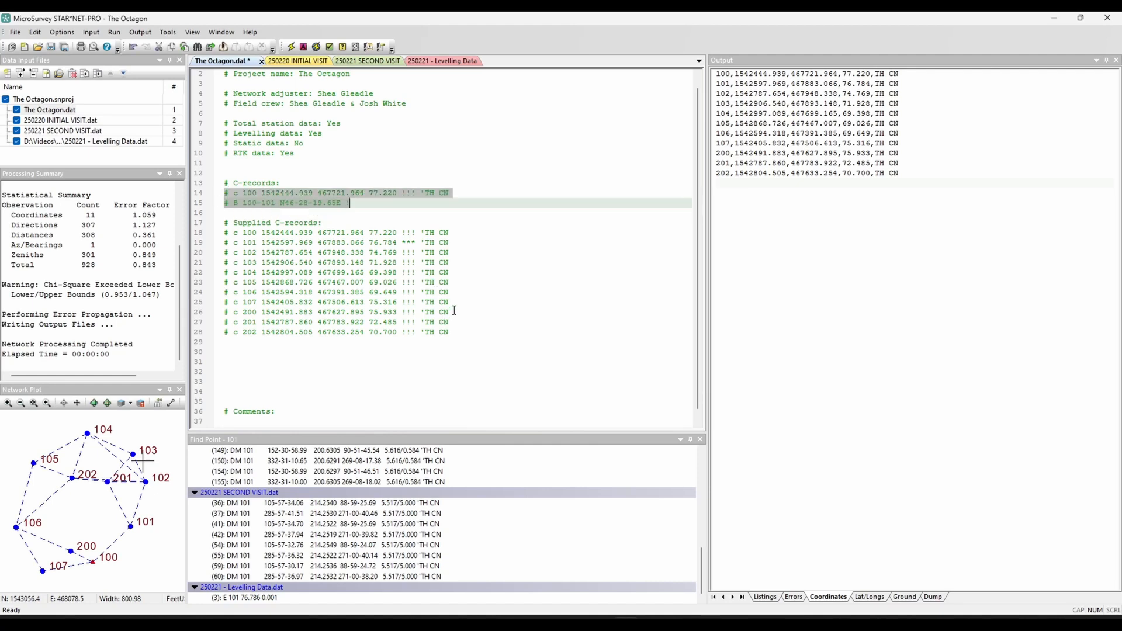
left_click_drag(457, 303, 206, 304)
key("ctrl+q")
left_click_drag(449, 262, 211, 260)
key("ctrl+q")
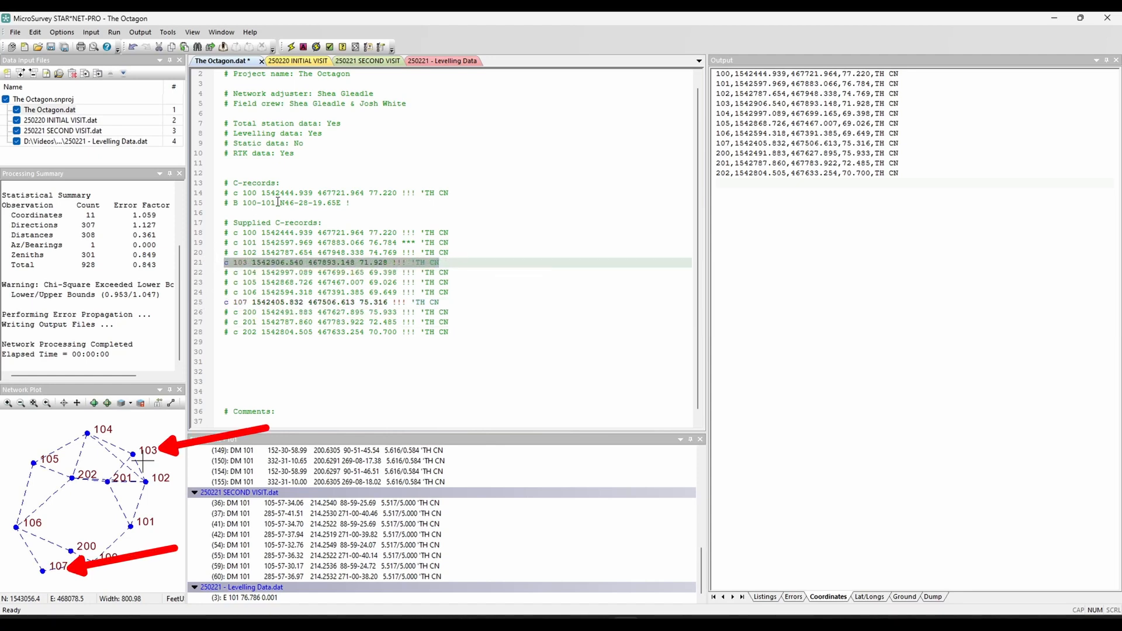
Step: Run the network adjustment with 103 and 107 as the only fixed points, saving The Octagon.dat
left_click(364, 163)
left_click(291, 47)
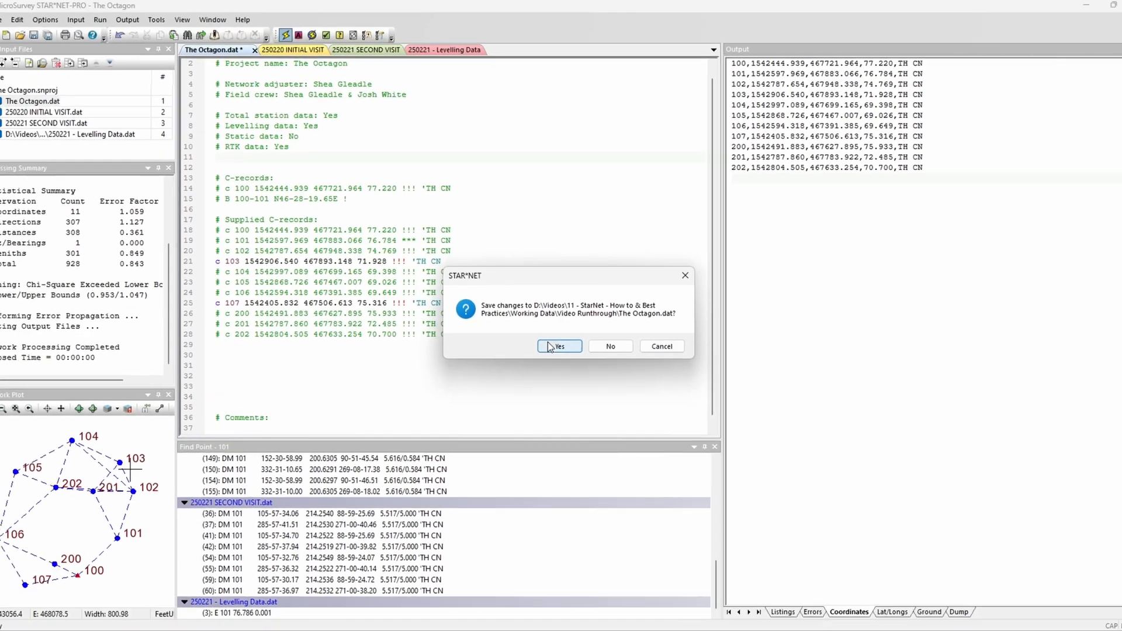
left_click(612, 366)
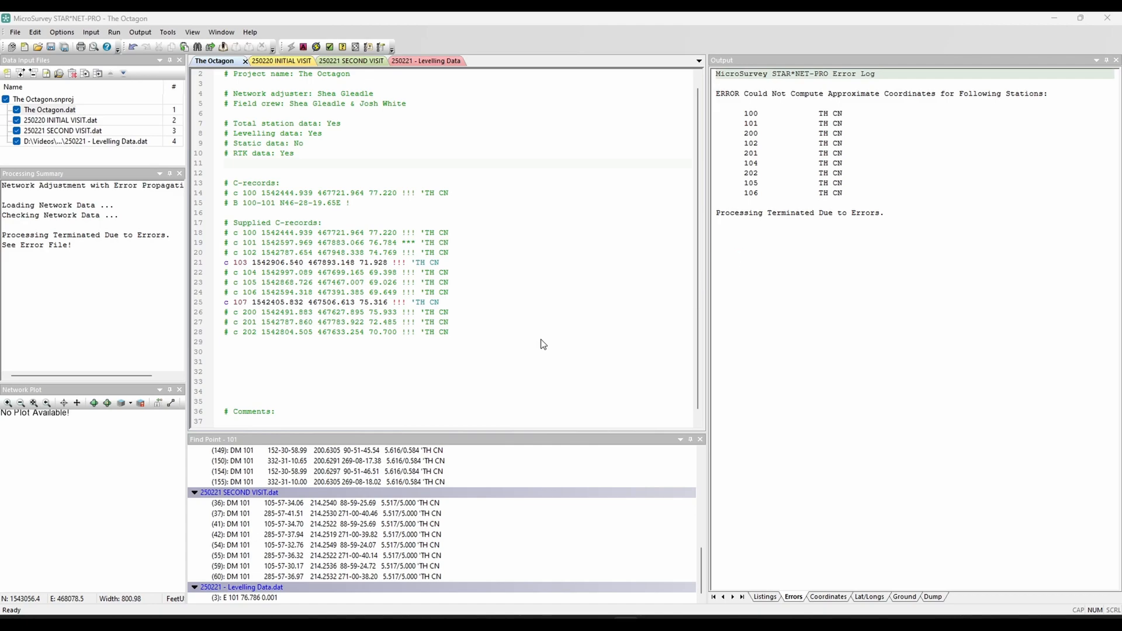
Step: Add the free bearing record "B 103-102 0 *" below the supplied C-records and rerun the adjustment with the change saved
left_click(543, 351)
type("B ")
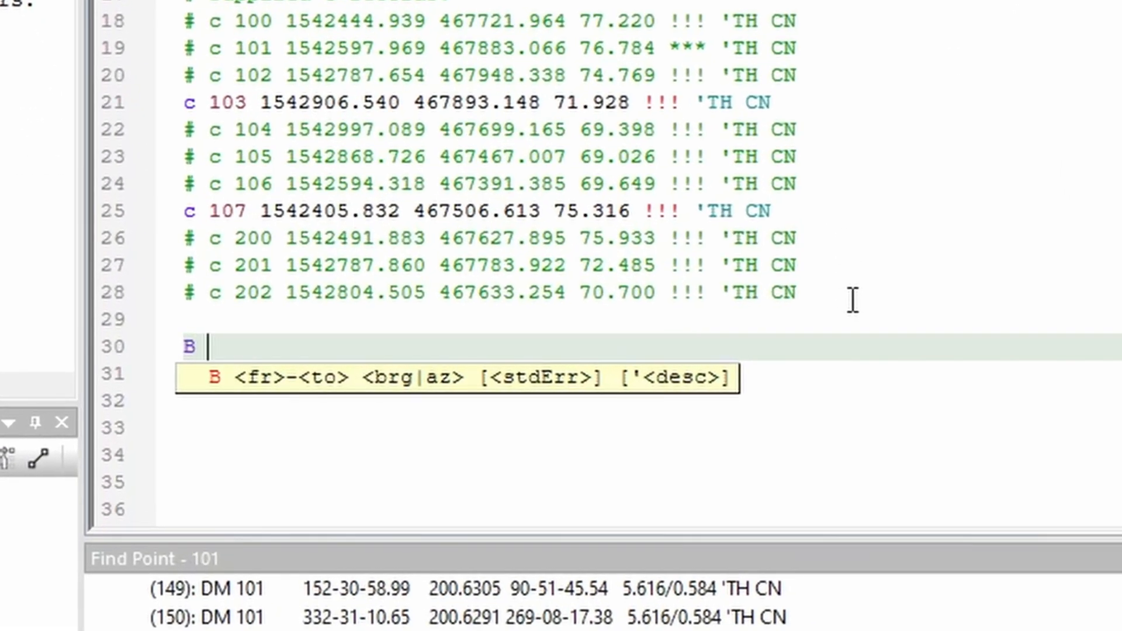
type("102")
key("BackSpace")
type("3-102")
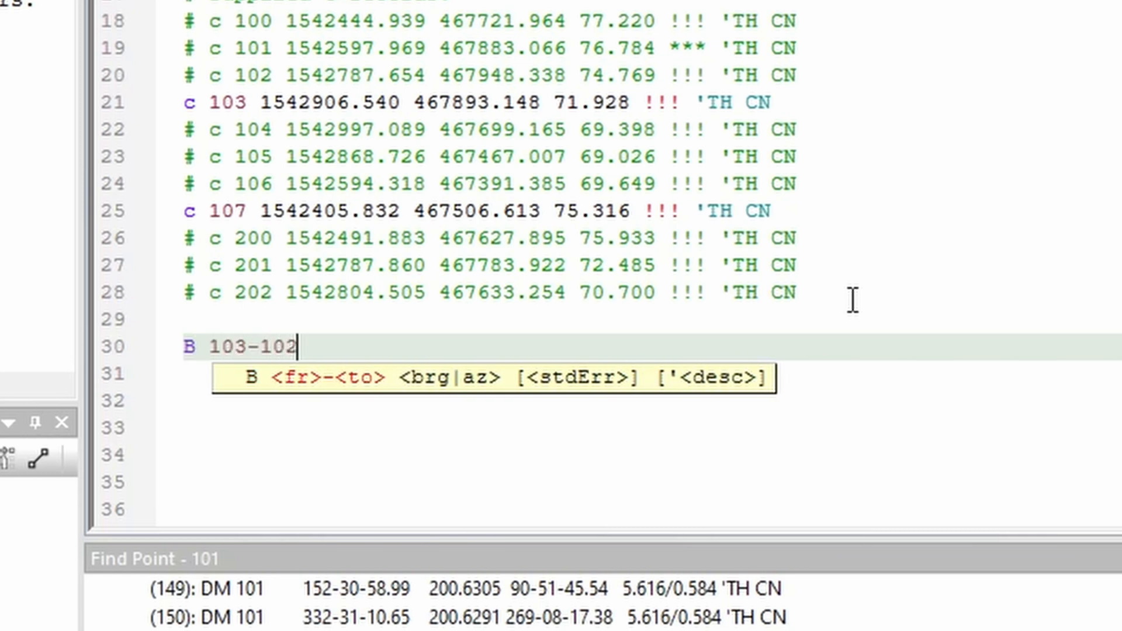
type(" 0")
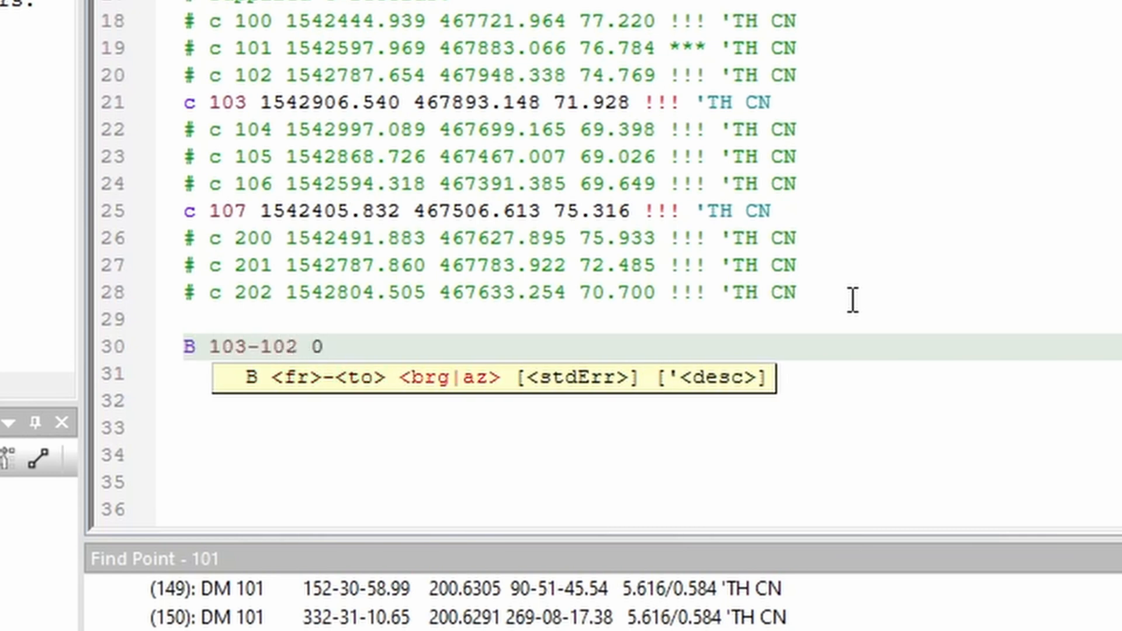
type(" *")
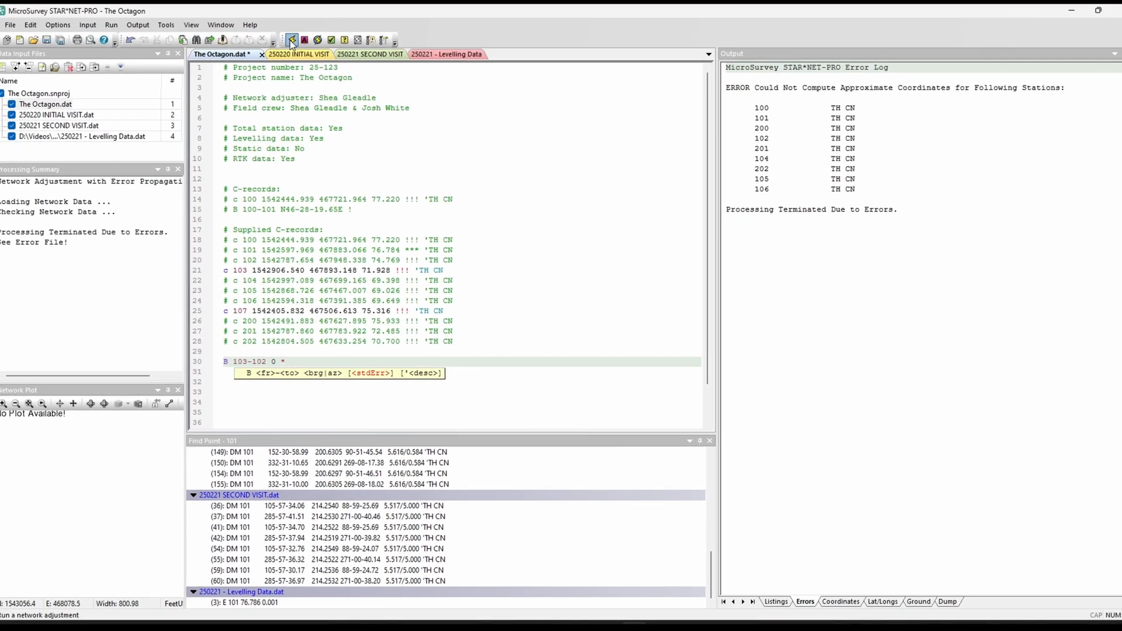
left_click(292, 42)
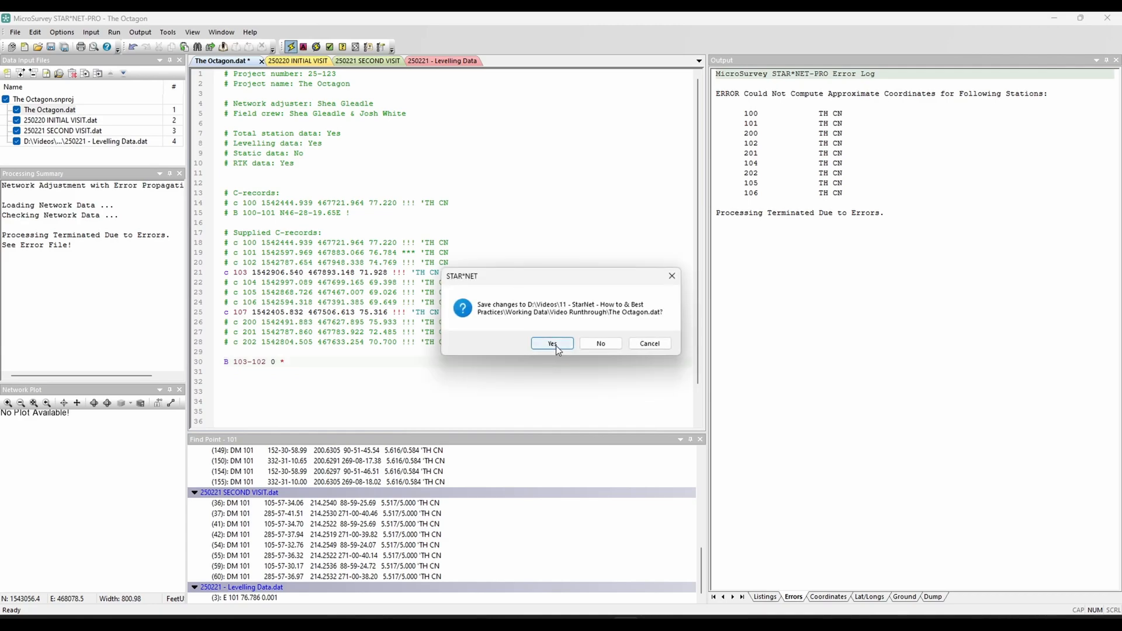
left_click(556, 346)
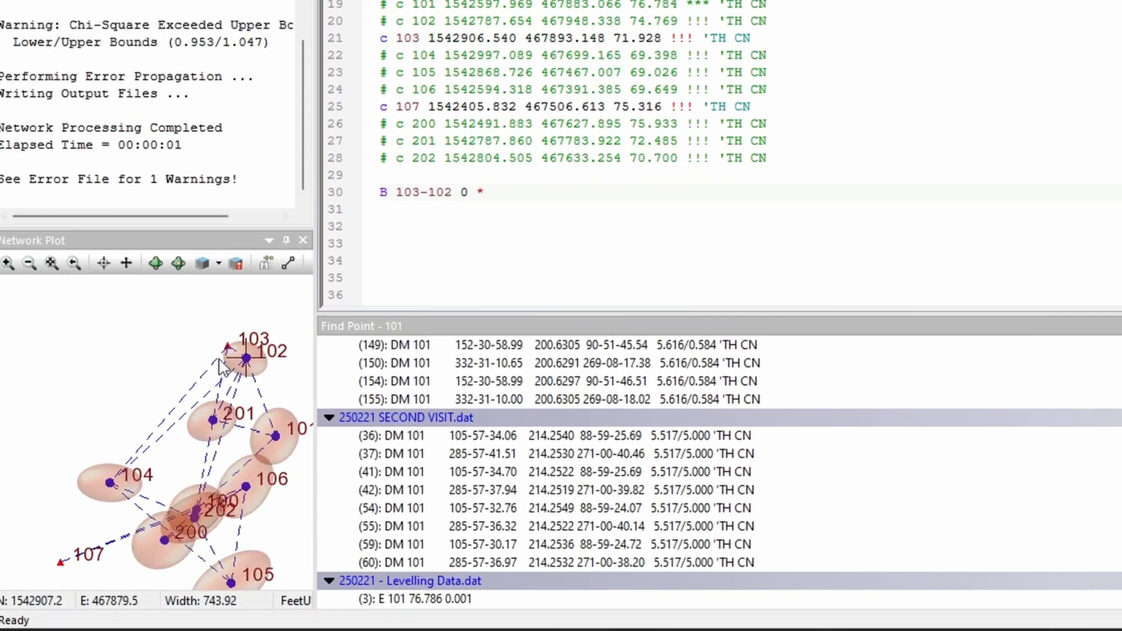
Step: Inverse from point 103 to 102 and replace the zero bearing in the B record with the computed S56-10-53.90E
left_click_drag(83, 535, 82, 510)
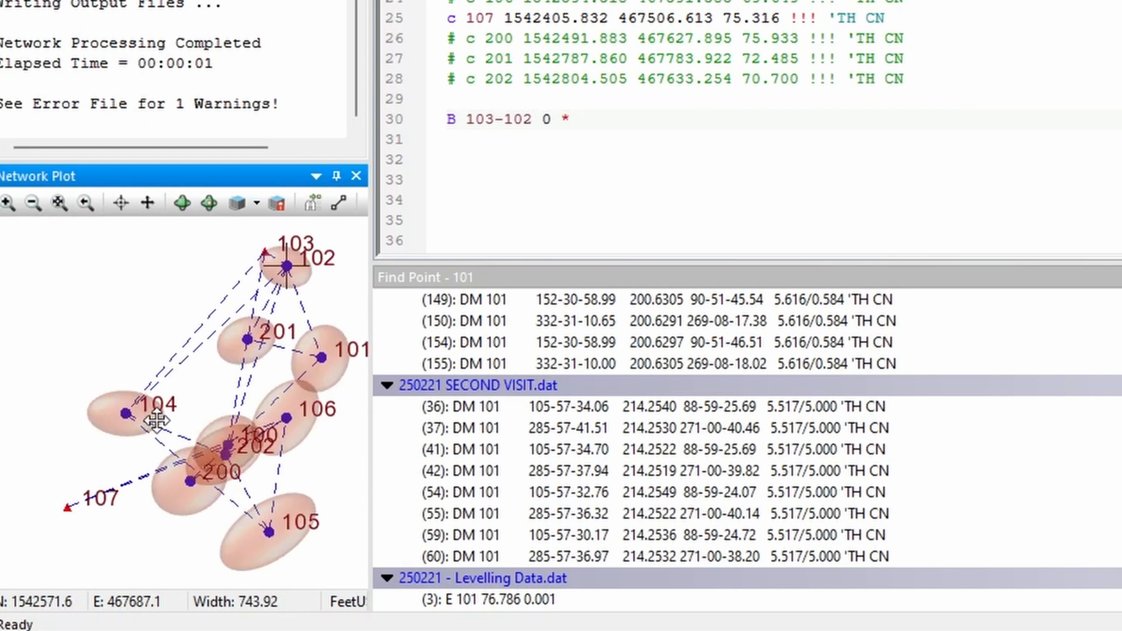
left_click_drag(156, 420, 139, 418)
left_click(339, 203)
type("103")
key("Tab")
type("102")
left_click_drag(350, 363, 266, 357)
key("ctrl+c")
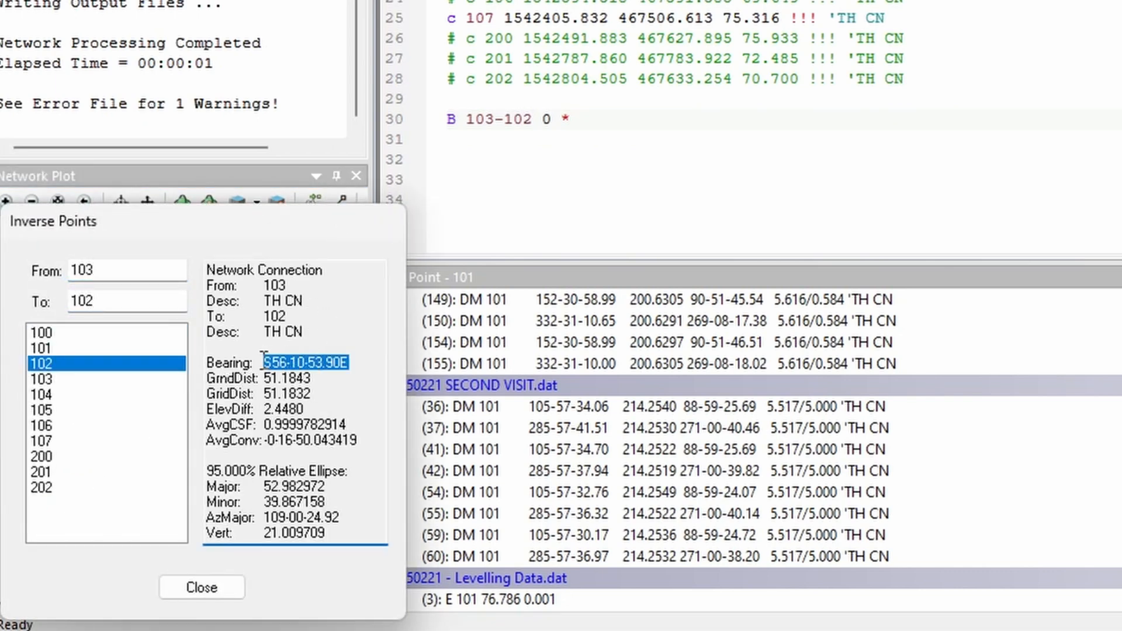
double_click(559, 129)
key("ctrl+v")
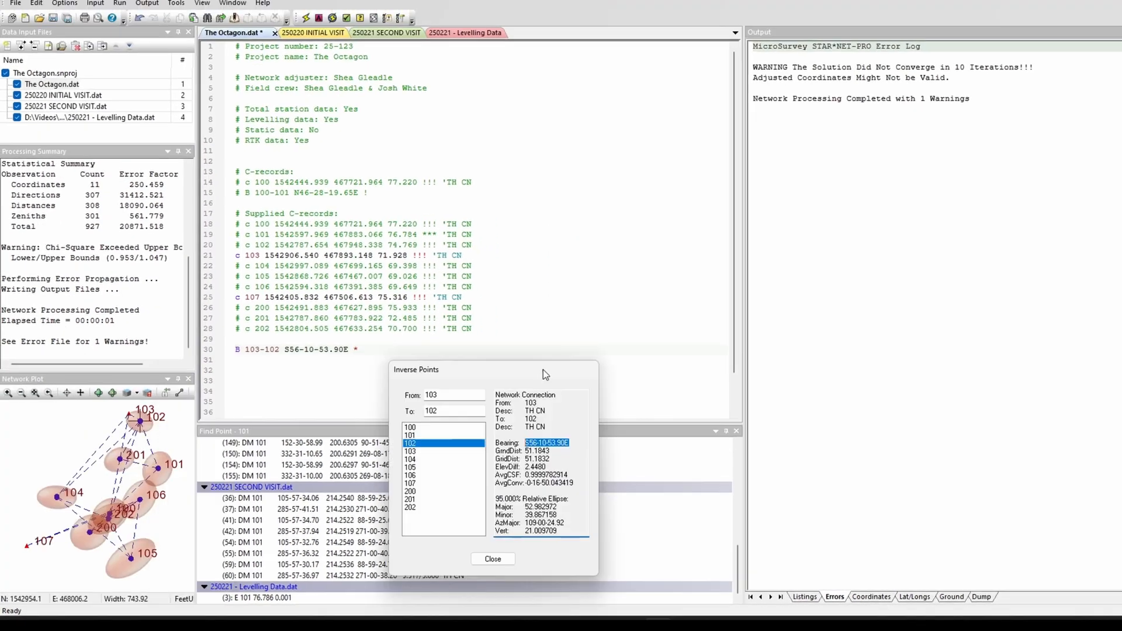
Step: Rerun the adjustment using the S56-10-53.90E bearing, saving the data file
left_click_drag(544, 374, 652, 362)
left_click(305, 18)
left_click(551, 345)
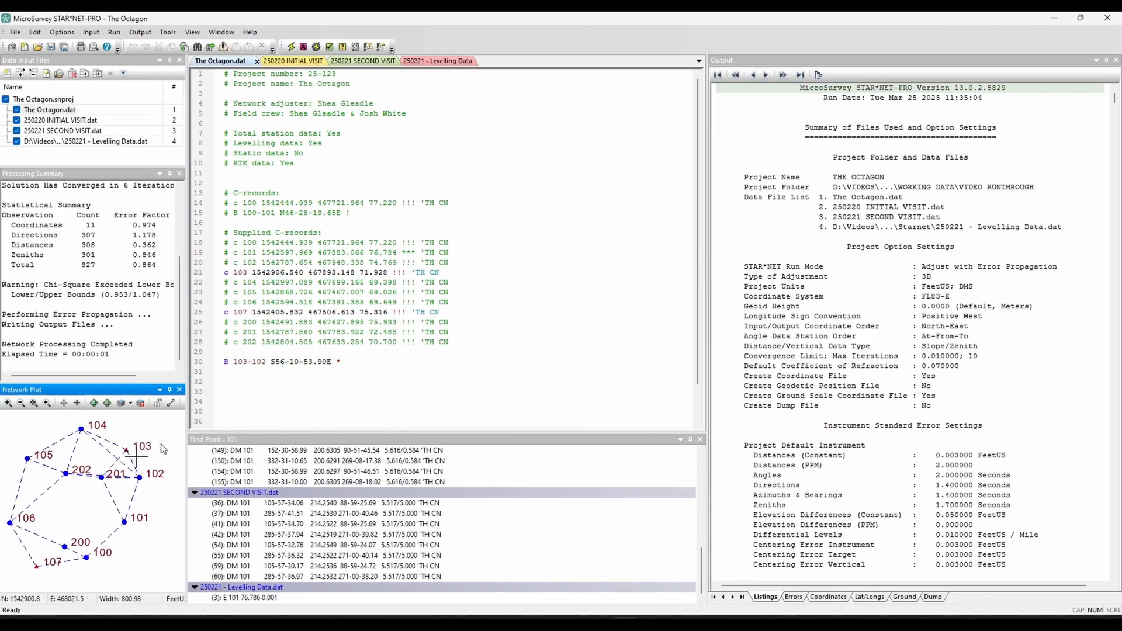
Step: Inverse 103 to 102 again, update the B record to S24-54-07.69E, and rerun the adjustment with the change saved
left_click(180, 393)
type("103")
key("Tab")
type("10")
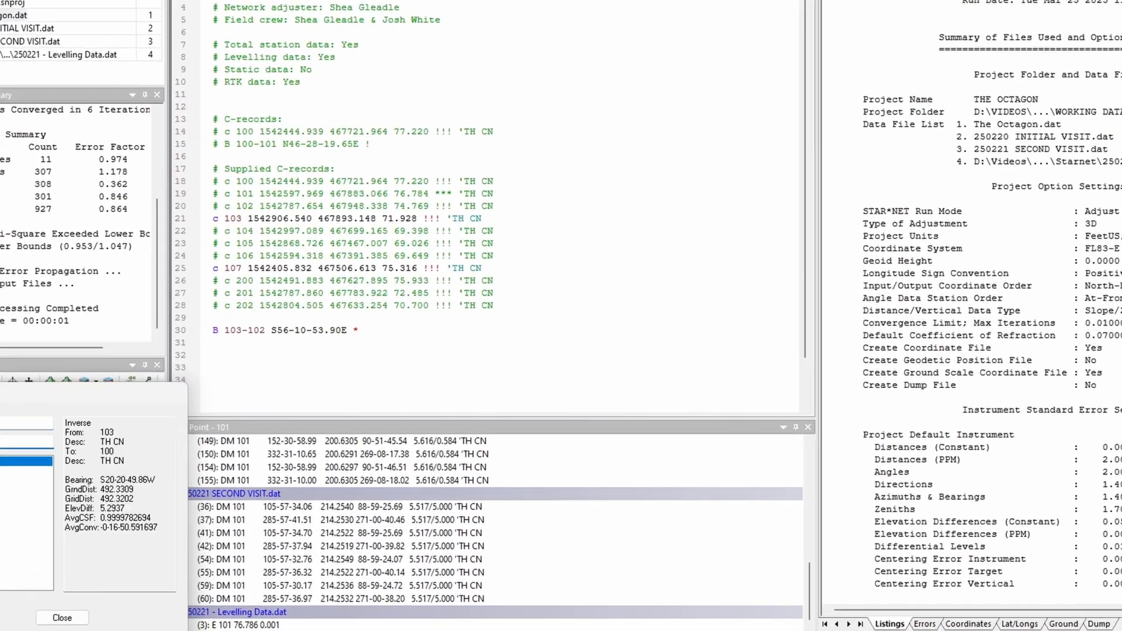
type("2")
left_click_drag(70, 392, 643, 334)
left_click_drag(789, 413, 728, 413)
key("ctrl+c")
left_click_drag(348, 330, 271, 330)
key("ctrl+v")
left_click(318, 0)
left_click(657, 281)
Step: Refine the 103-102 bearing record to the newly inversed S24-54-07.62E and rerun the adjustment, saving the file
left_click(129, 367)
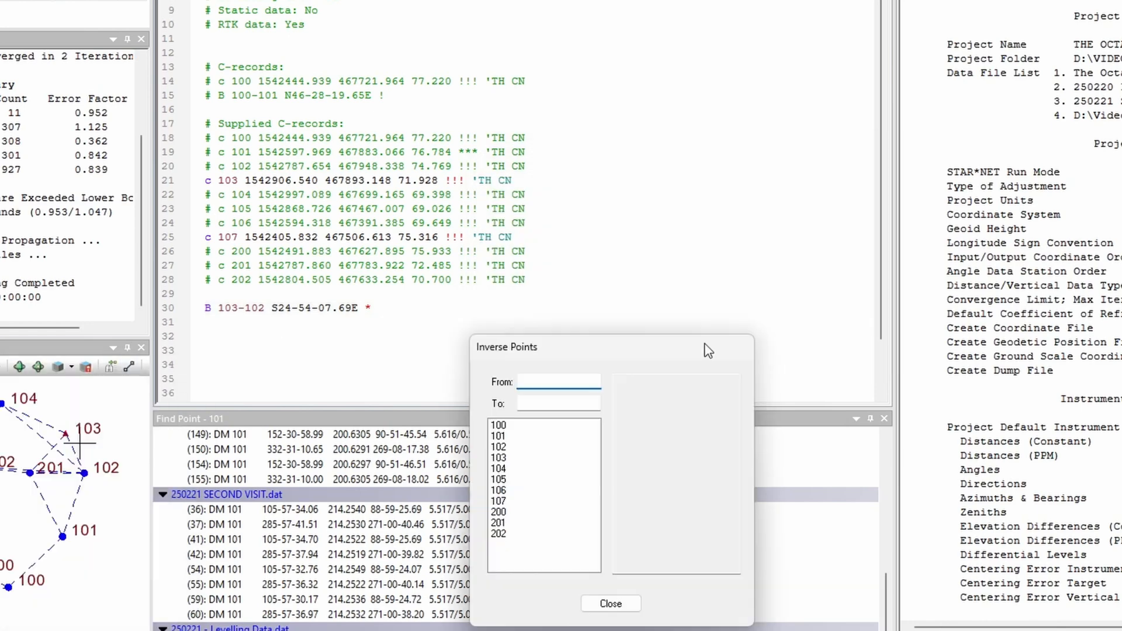
type("103")
key("Tab")
type("102")
left_click_drag(714, 448, 697, 447)
left_click_drag(358, 308, 338, 308)
left_click_drag(714, 448, 655, 449)
key("ctrl+c")
left_click_drag(358, 308, 271, 308)
key("ctrl+v")
left_click(318, 0)
left_click(689, 280)
Step: Inverse 103 to 102 once more and compare the adjusted bearing with the one in the B record down to hundredths of a second
left_click(129, 367)
left_click_drag(70, 383, 645, 305)
type("103")
key("Tab")
type("102")
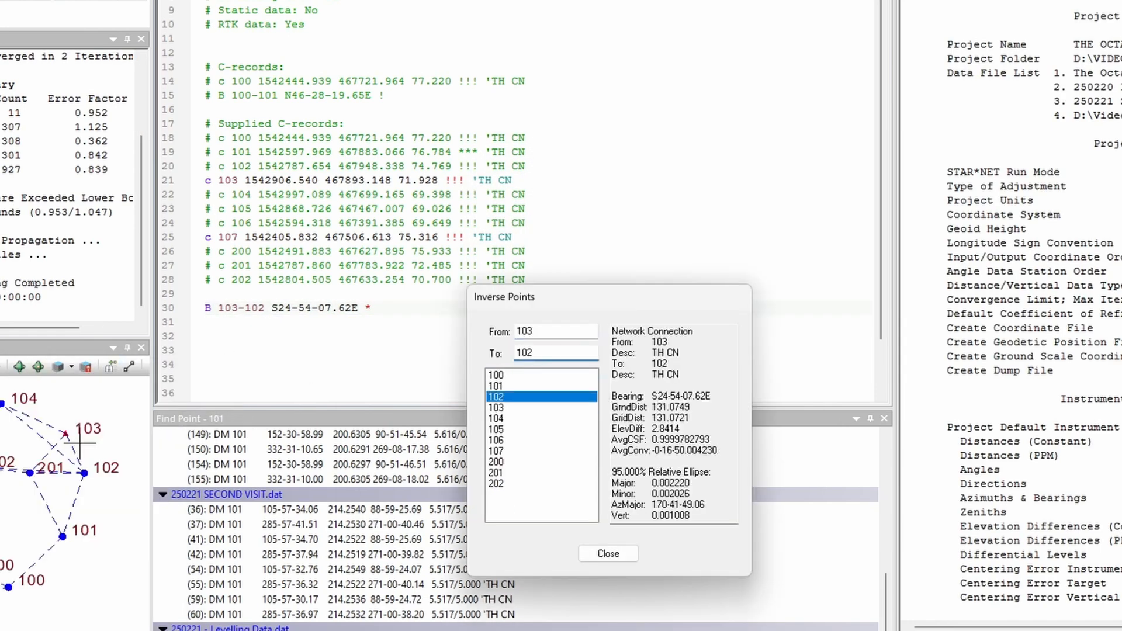
left_click_drag(701, 402, 705, 401)
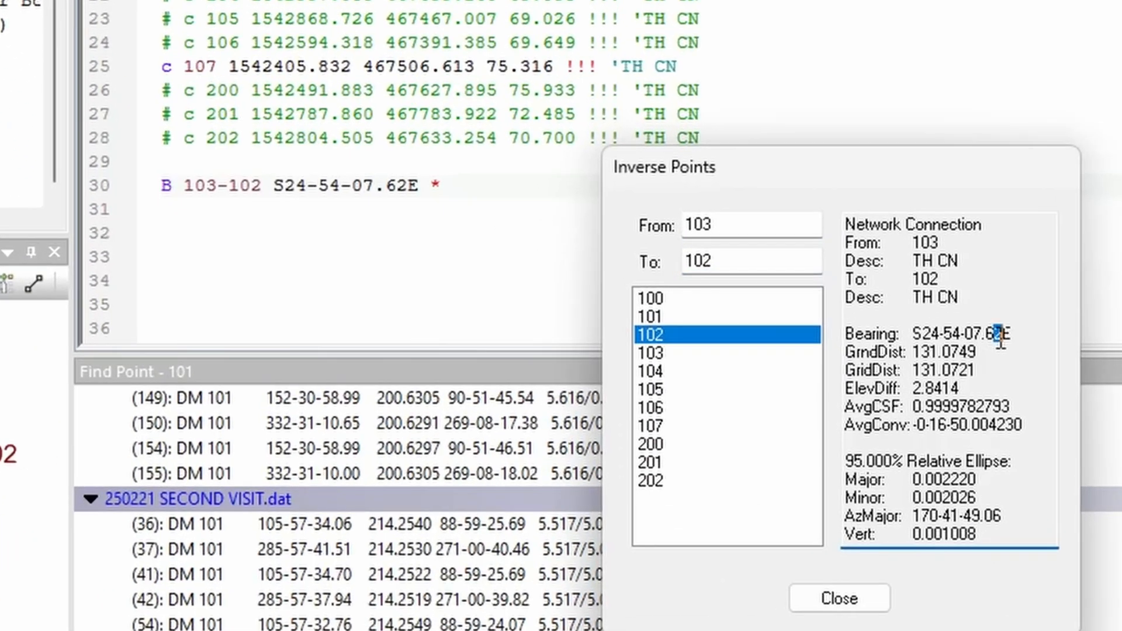
left_click(404, 185)
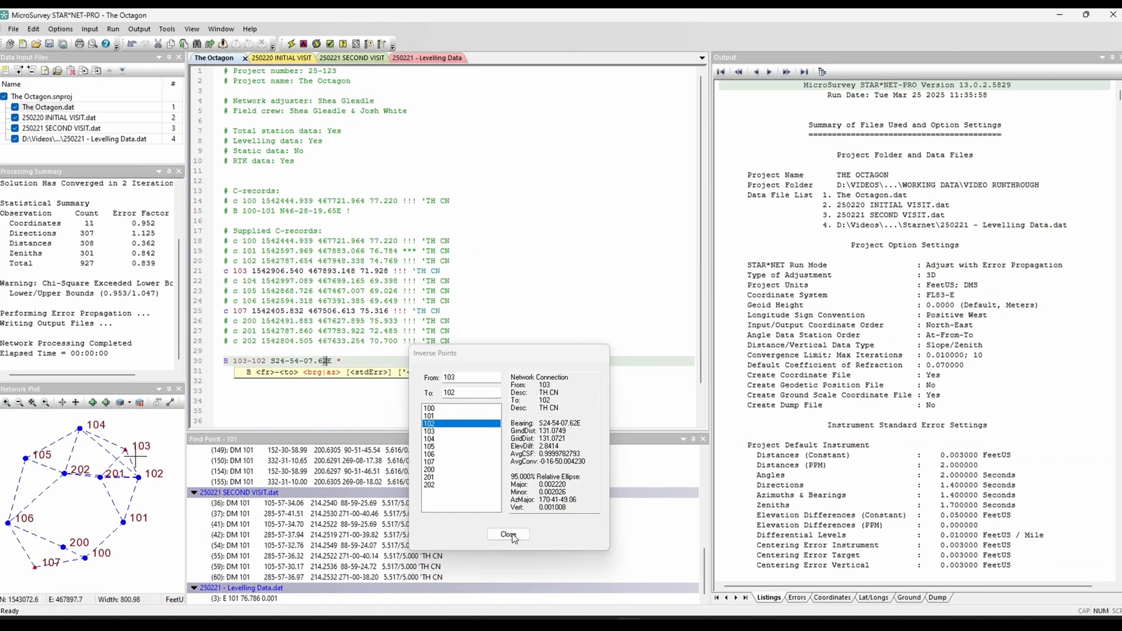
left_click(509, 535)
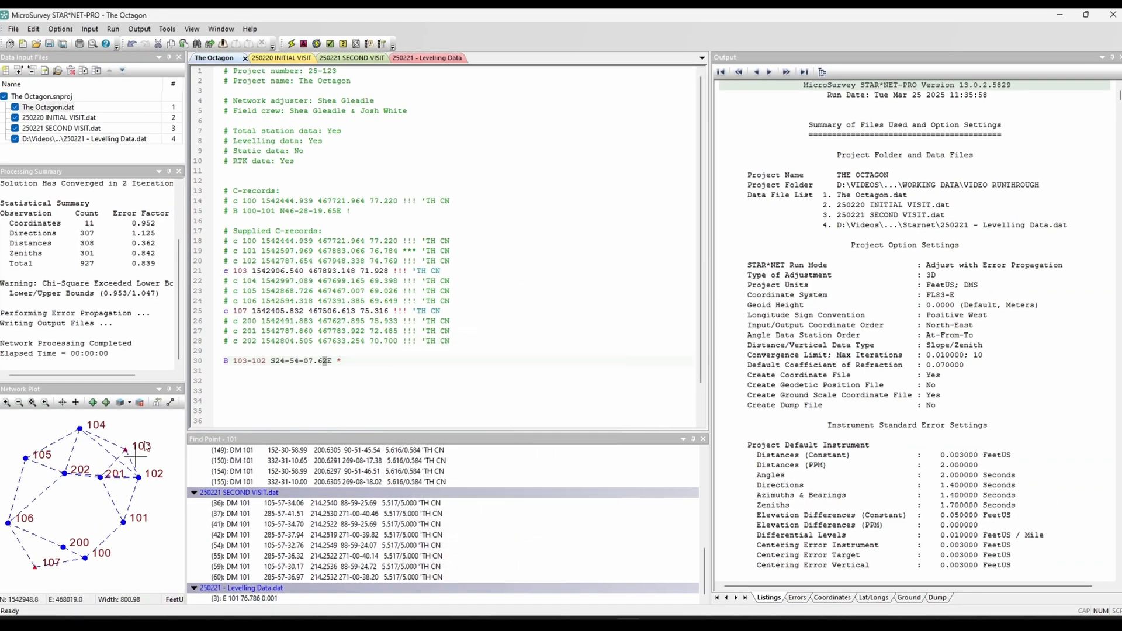
Step: Open the adjusted coordinates output and compare it with the supplied C-records, focusing on the constraints of point 103
scroll(136, 312, "up", 1)
scroll(136, 312, "down", 1)
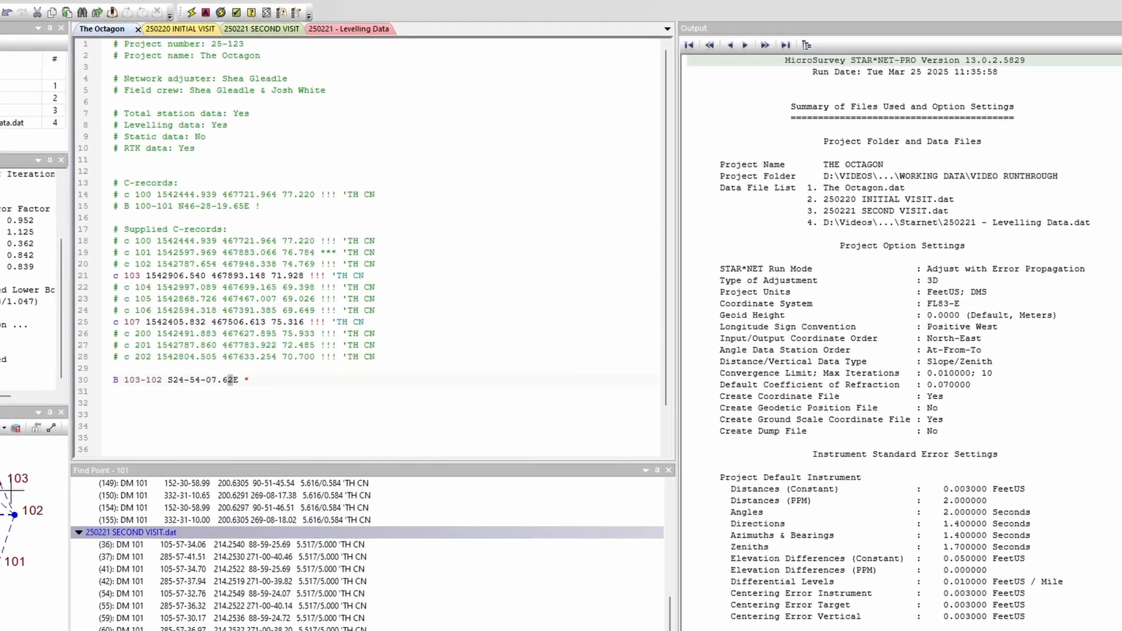
left_click(833, 597)
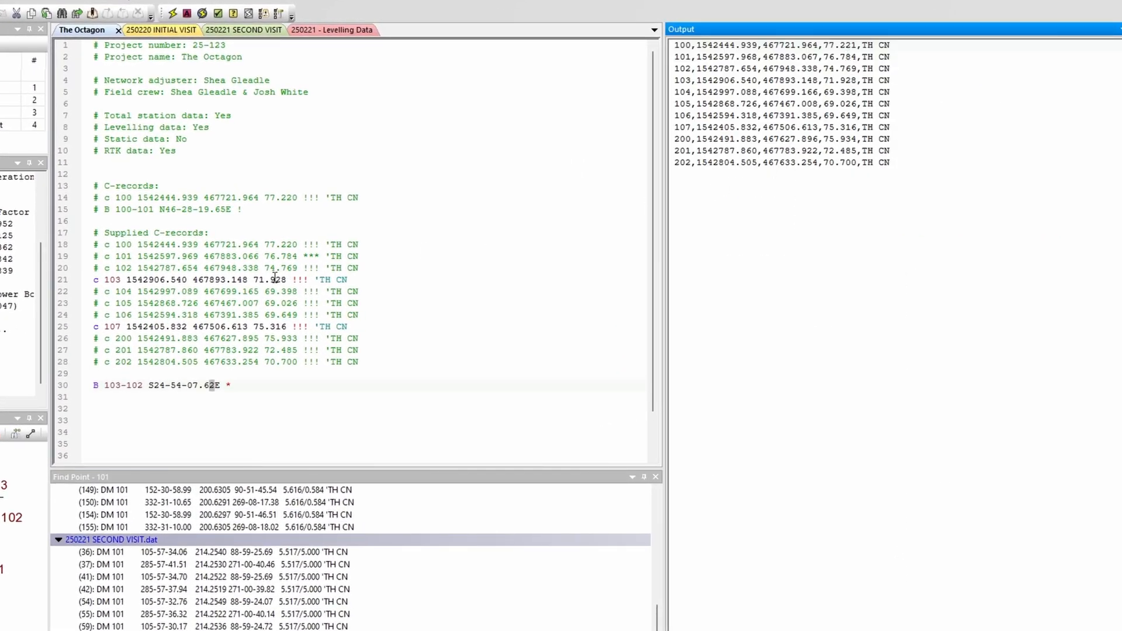
left_click(161, 321)
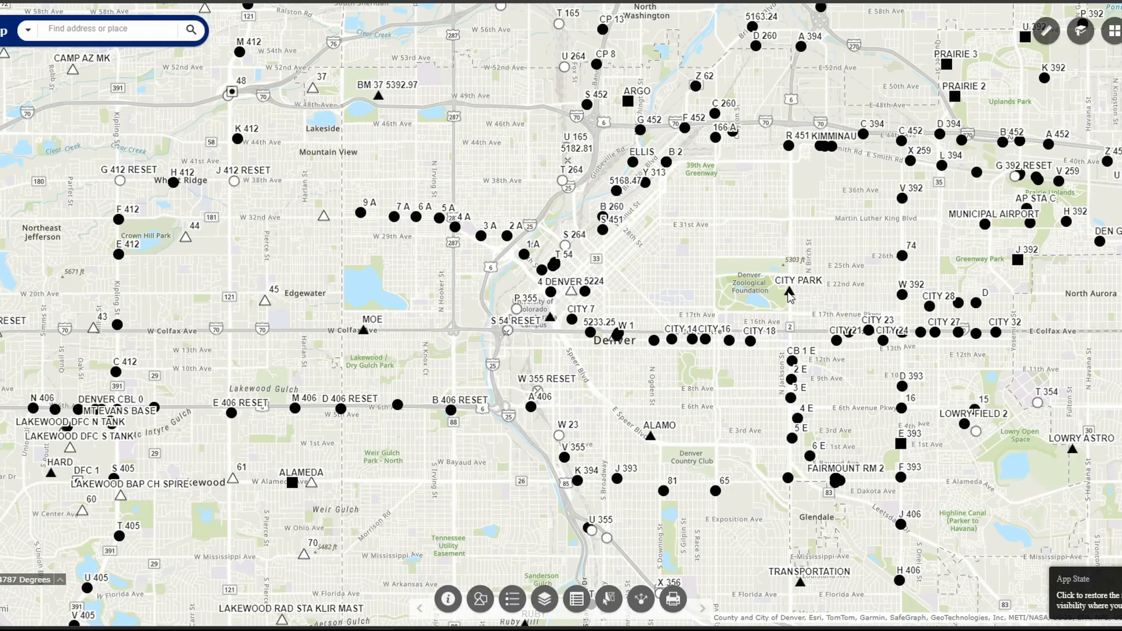
Step: Switch to the NGS map, open the data sheet for the CITY PARK mark, and examine its network standard deviations
left_click(788, 294)
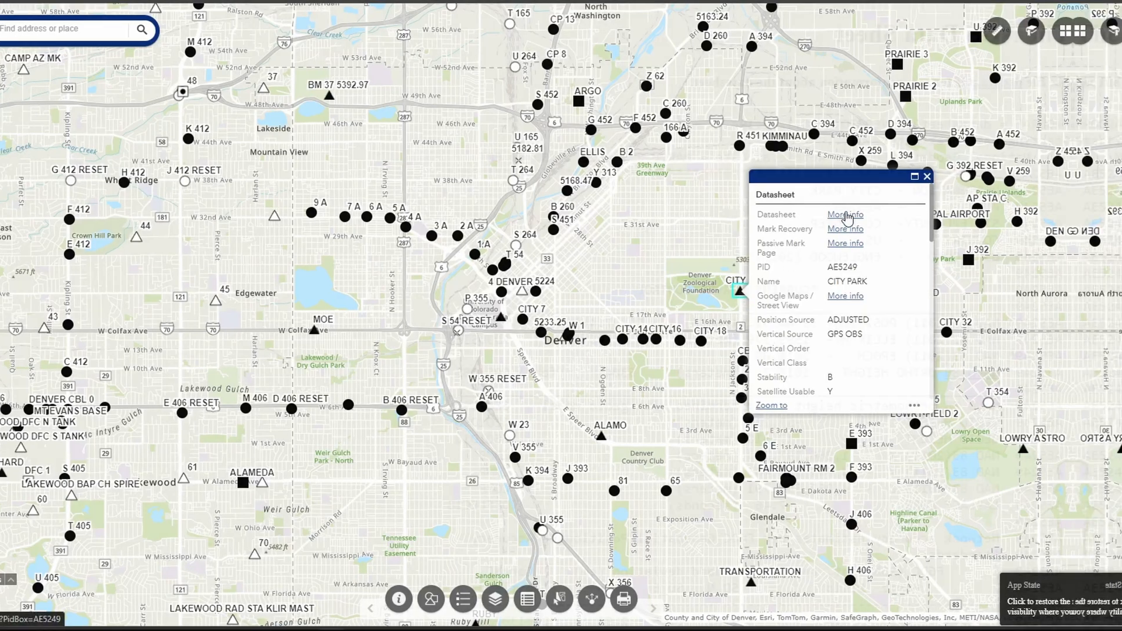
left_click(895, 220)
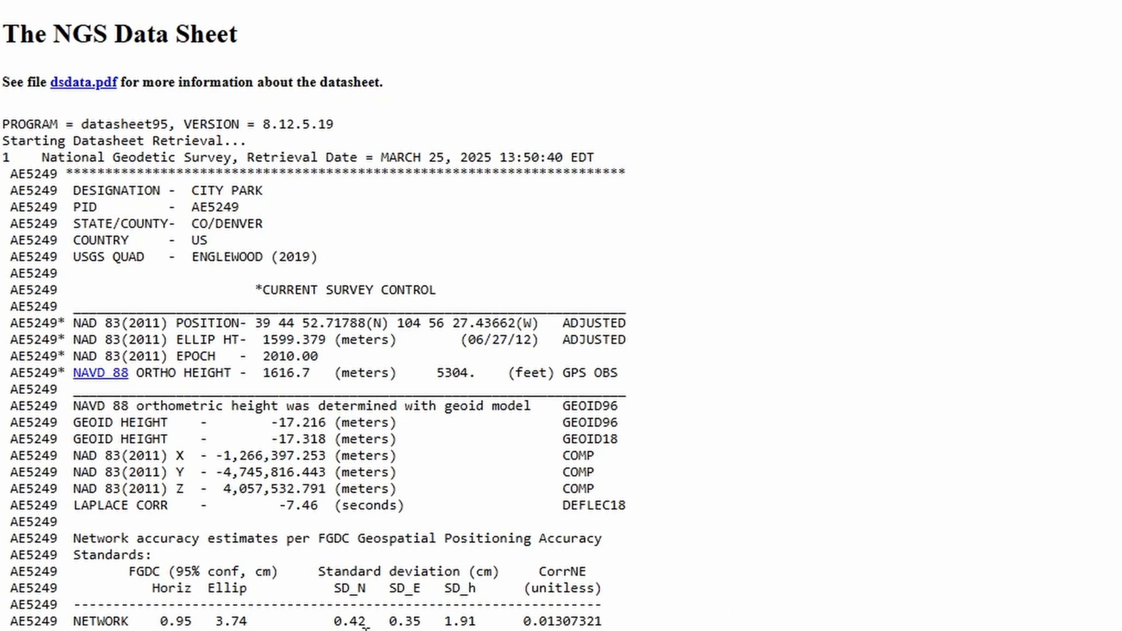
left_click_drag(333, 624, 484, 621)
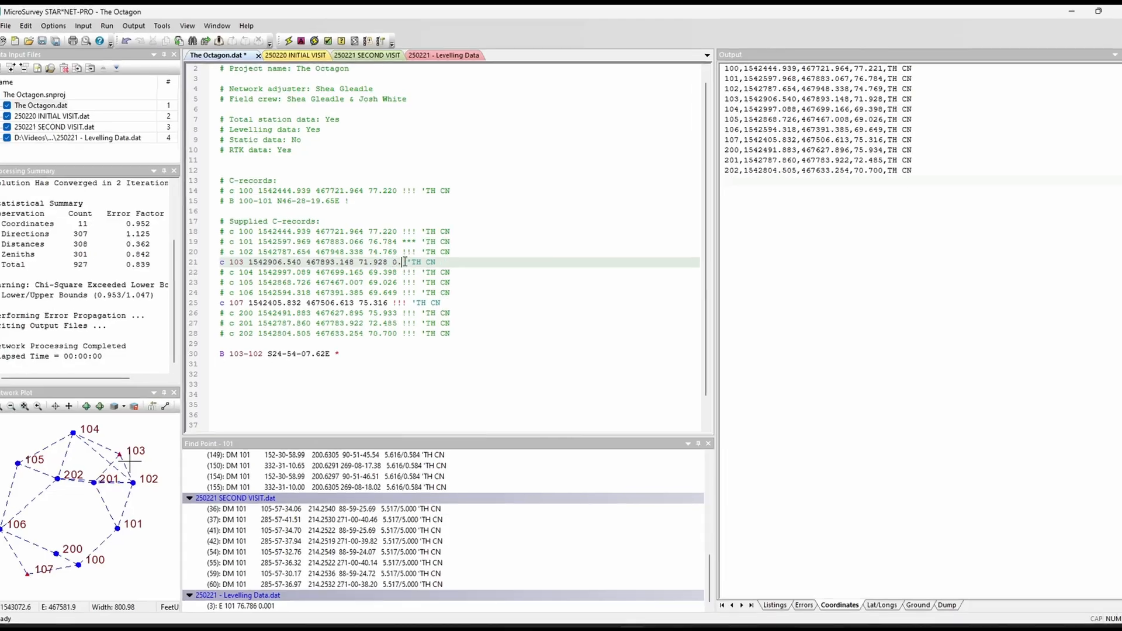
Step: Replace the fixed constraints on C-records 103 and 107 with standard errors 0.008 0.008 0.008, then save, rerun and display the adjusted coordinates
type("008 0.008 0.00")
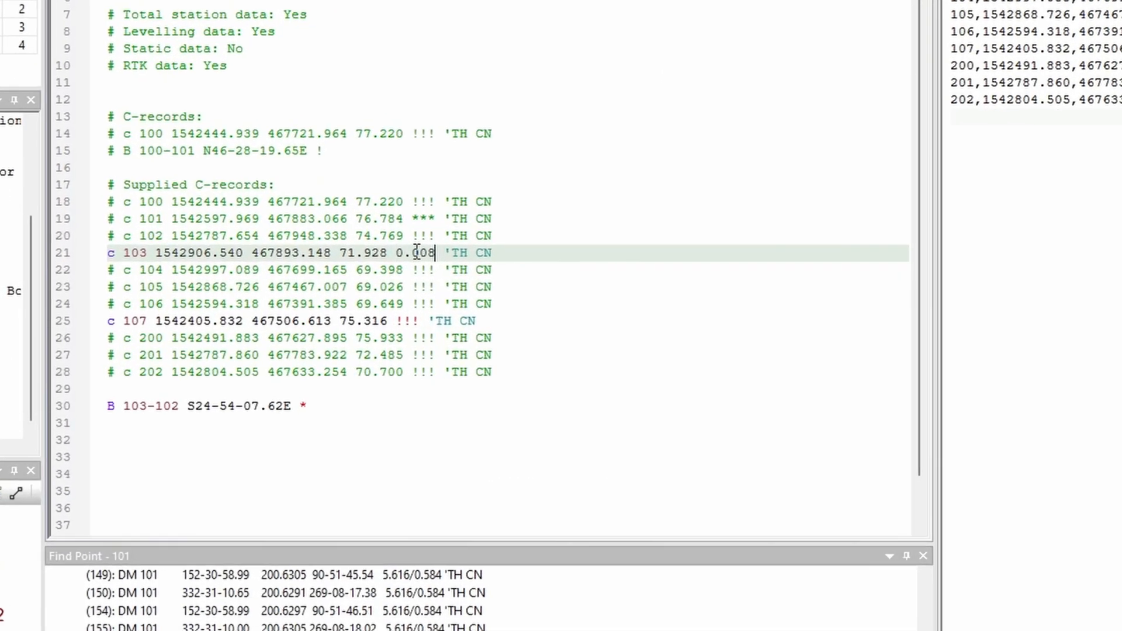
type("8")
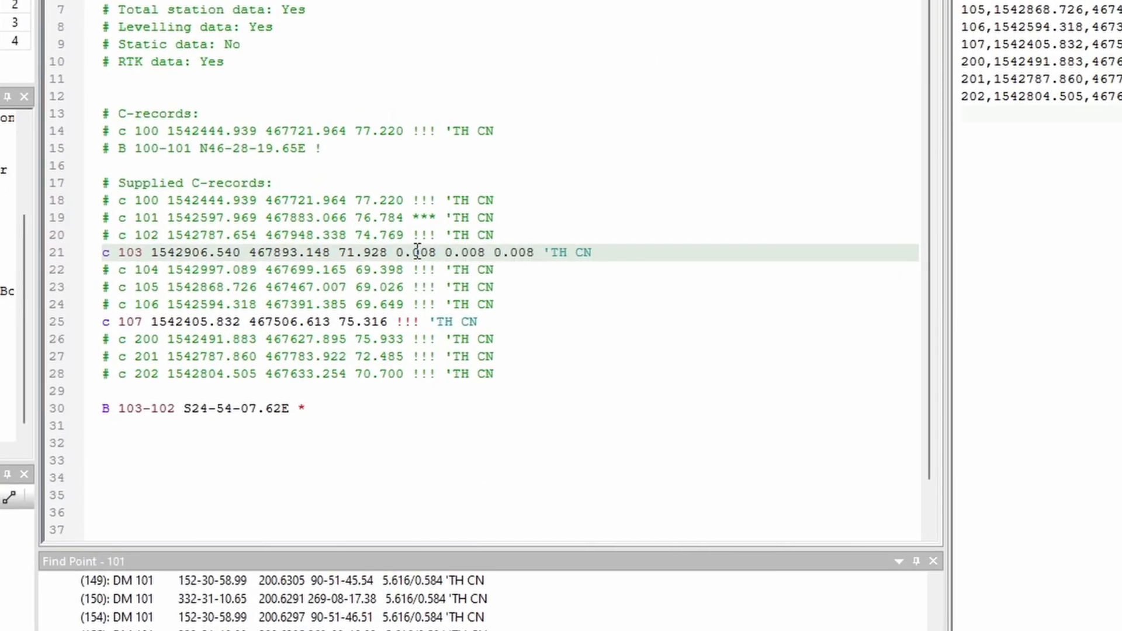
left_click_drag(397, 253, 531, 256)
key("ctrl+c")
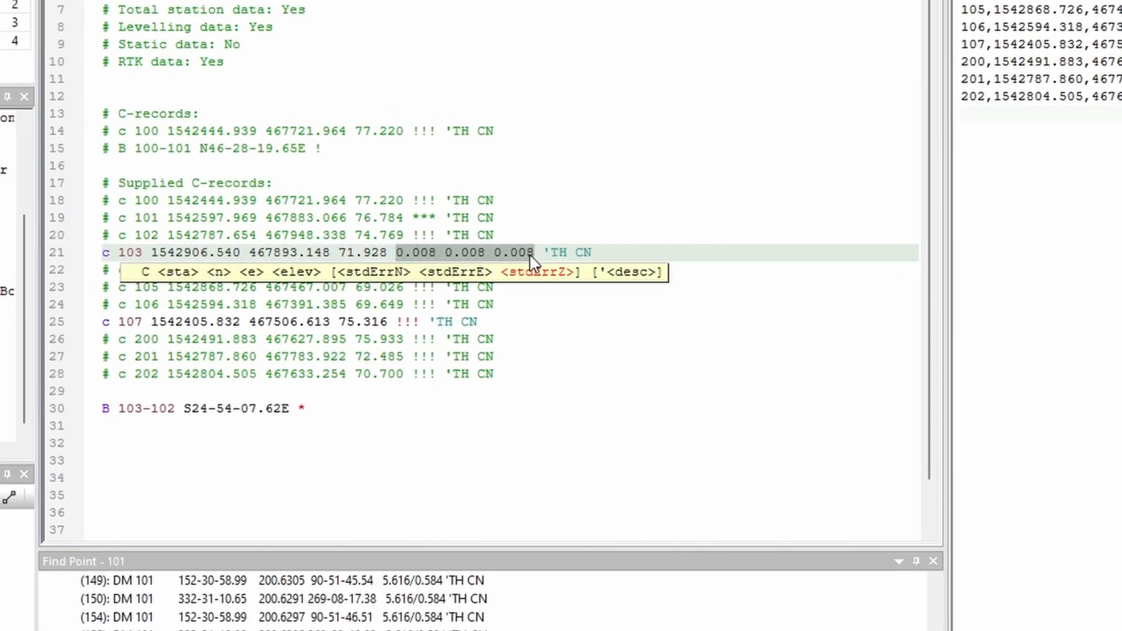
double_click(399, 322)
key("ctrl+v")
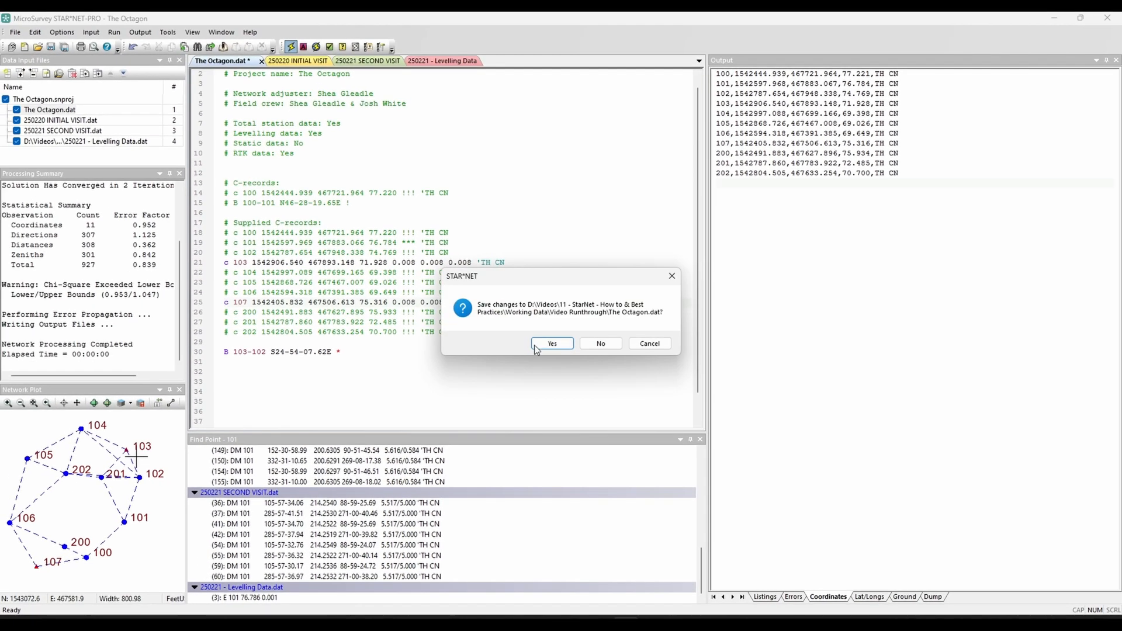
left_click(537, 346)
left_click(821, 598)
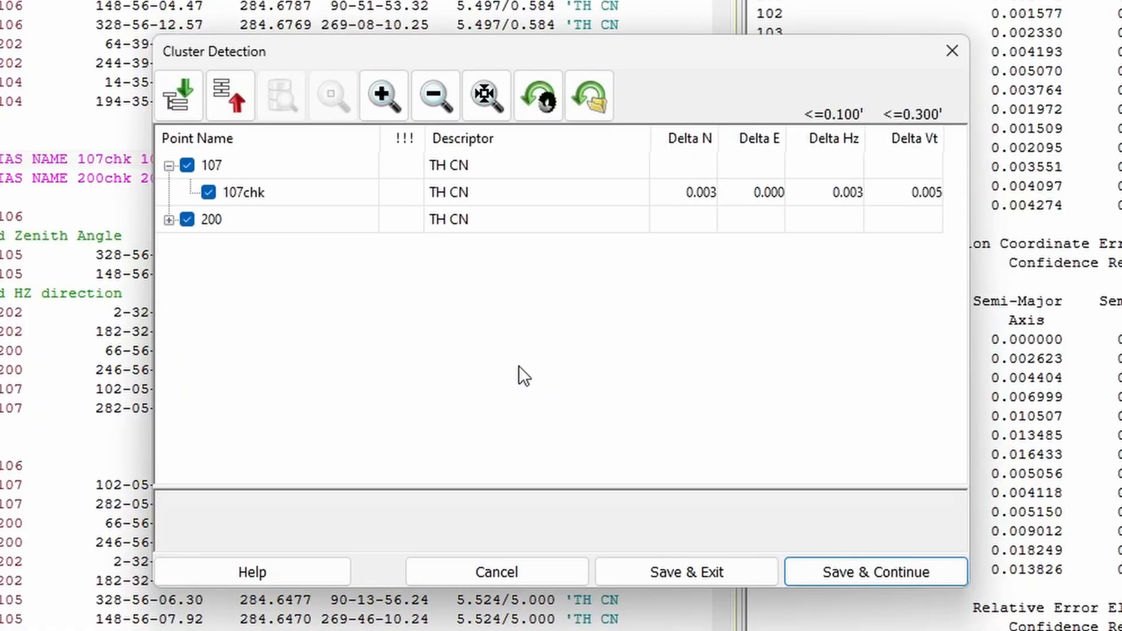
Step: Expand point 200 in Cluster Detection to examine the coordinate deltas of its check point
left_click(169, 220)
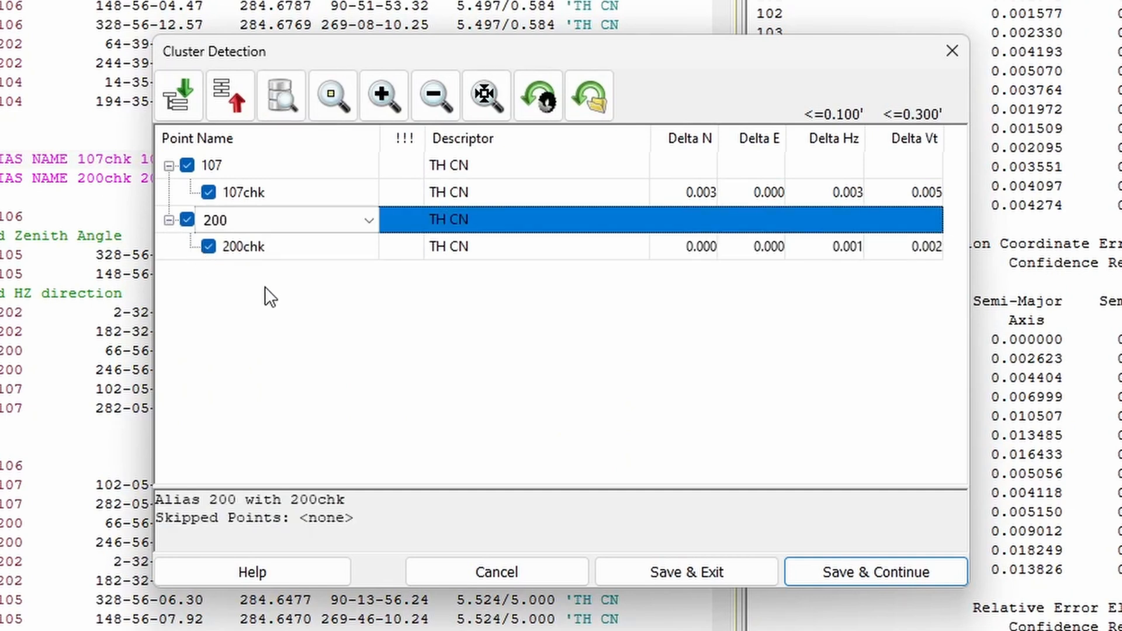
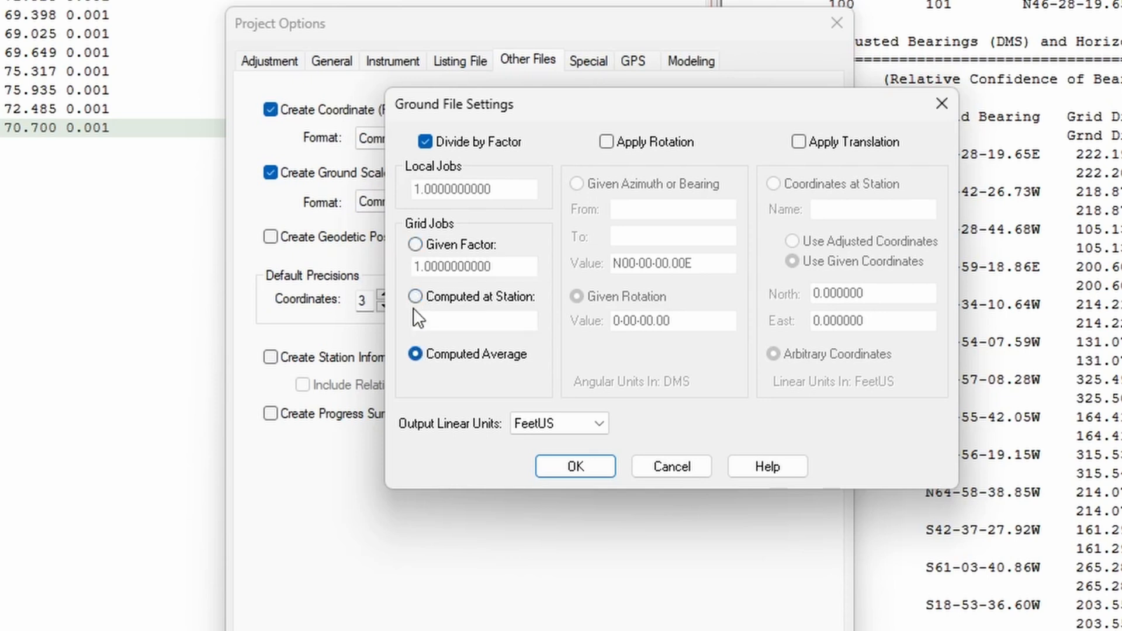
Step: Compute the ground file's scale factor at station 100, and enable rotation and translation
left_click(414, 298)
left_click(439, 315)
type("100")
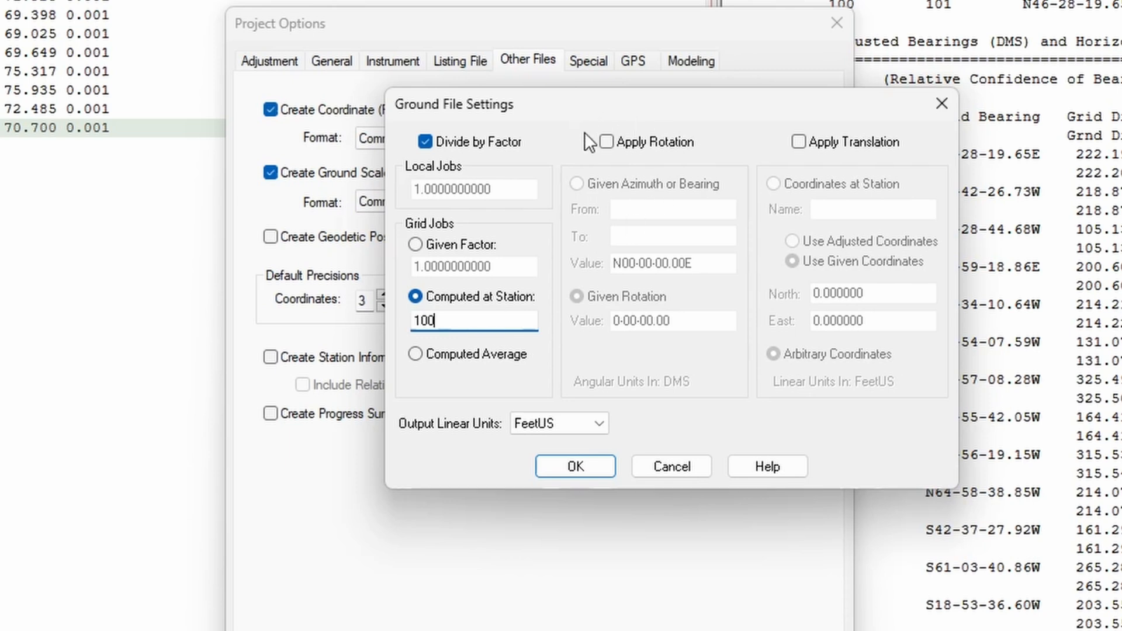
left_click(606, 142)
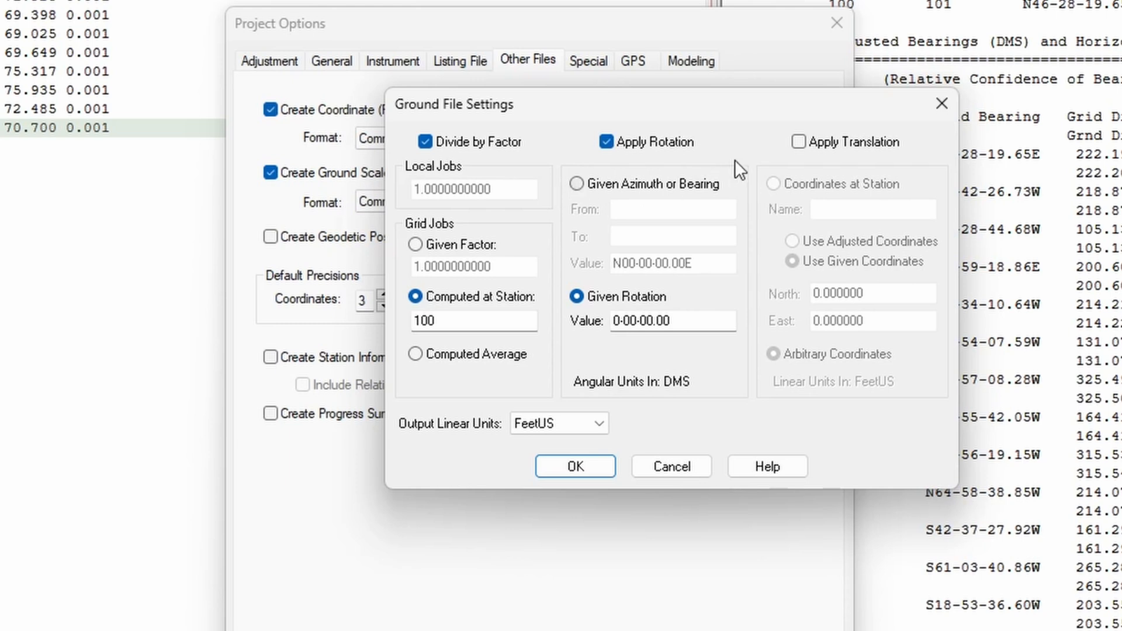
left_click(797, 142)
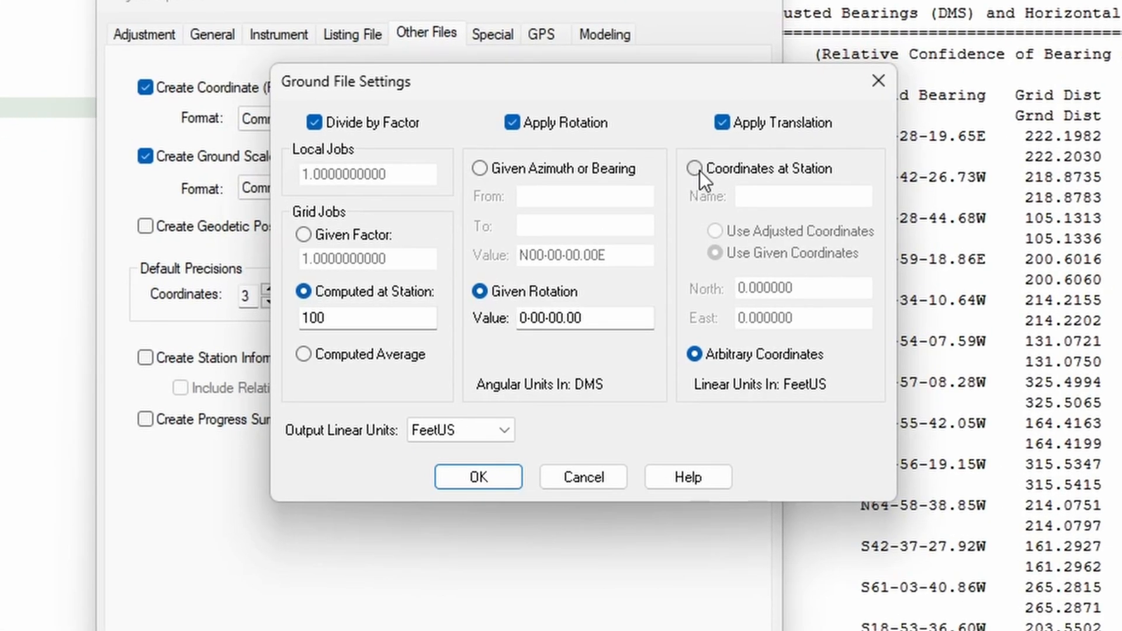
Step: Define the ground file rotation by a given bearing of N00-00-00.00E from station 100 to 101
left_click(486, 166)
left_click(542, 197)
type("100")
left_click(585, 227)
type("101")
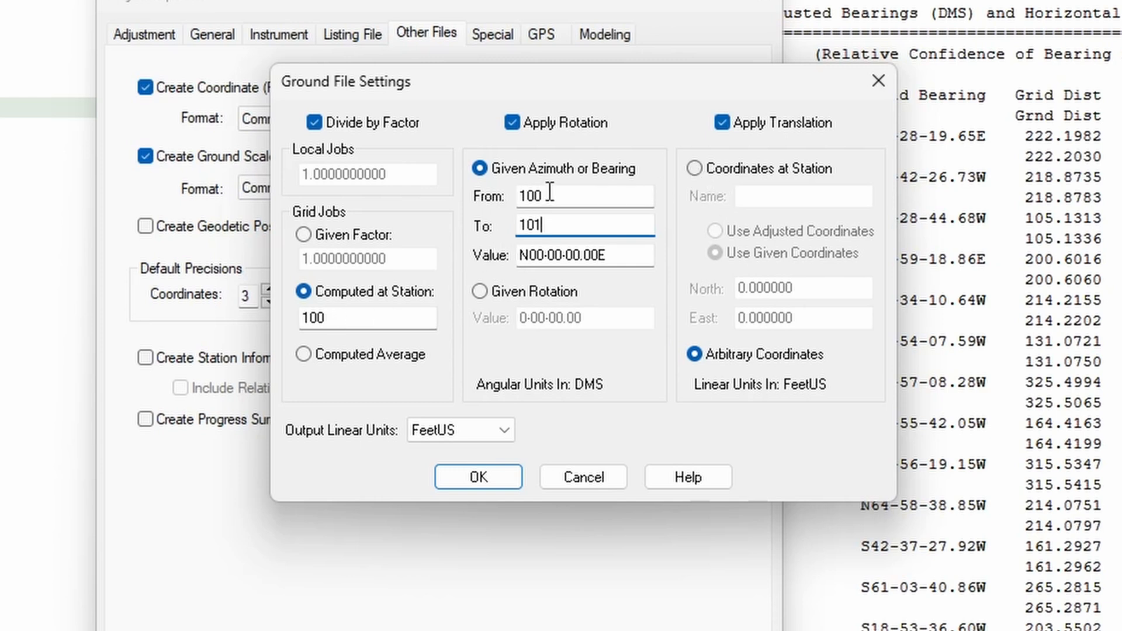
double_click(524, 256)
Step: Define the ground file translation with given coordinates at station 100: North 5000, East 10000
left_click(696, 169)
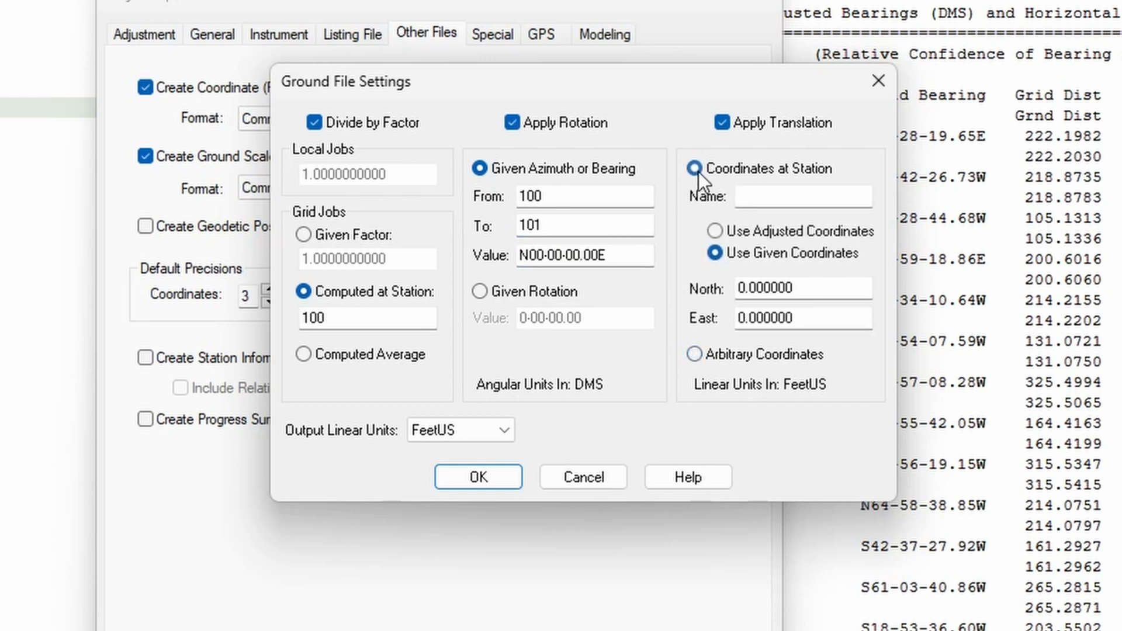
left_click(755, 199)
type("100")
key("Tab")
type("10000")
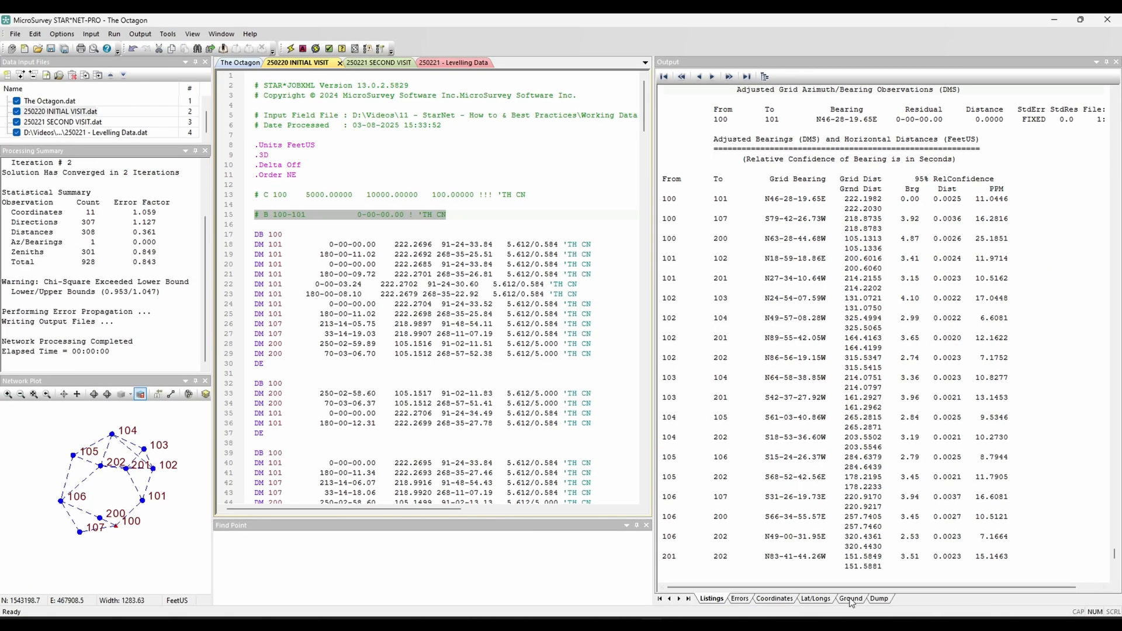
Step: Open the ground scale coordinate output and examine the combined factor calculated at station 100
left_click(851, 600)
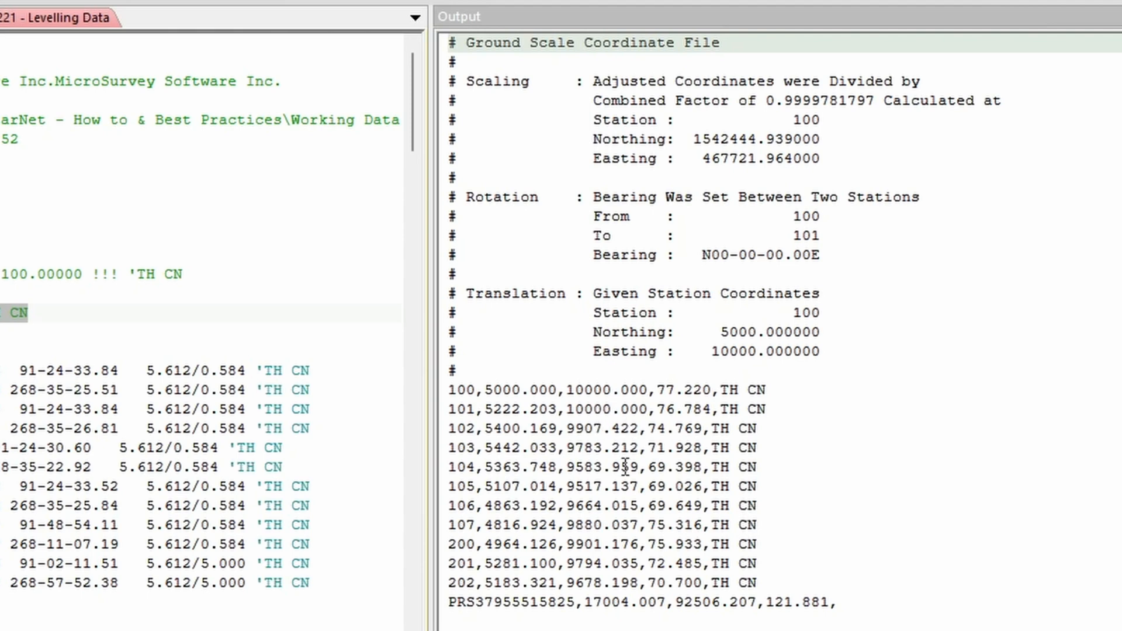
left_click(874, 101)
left_click_drag(873, 102, 766, 101)
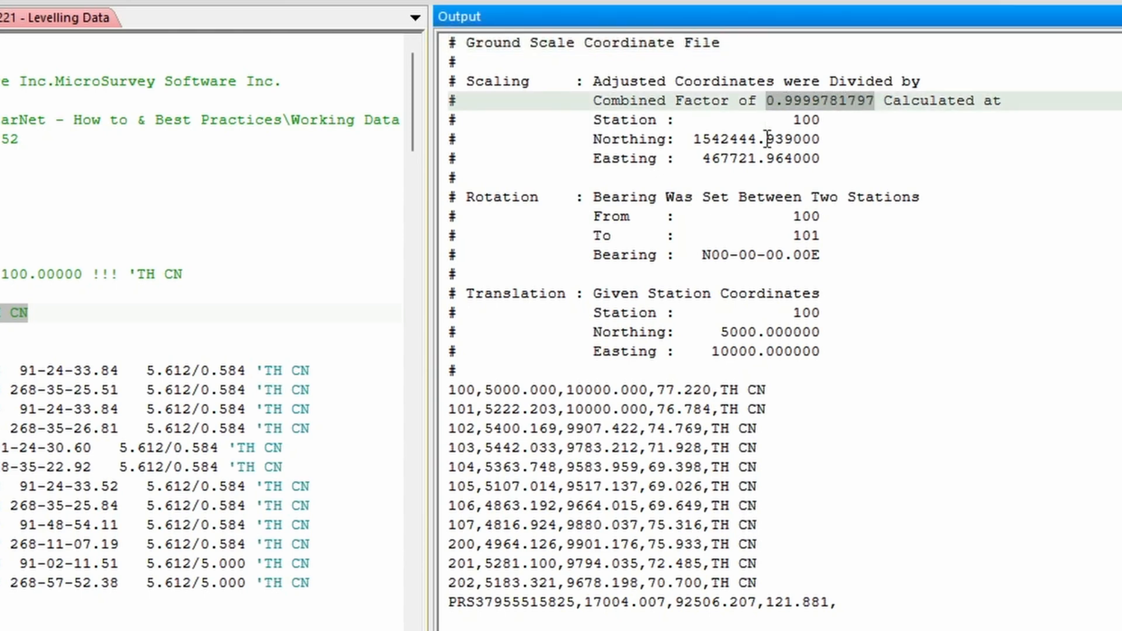
left_click(821, 118)
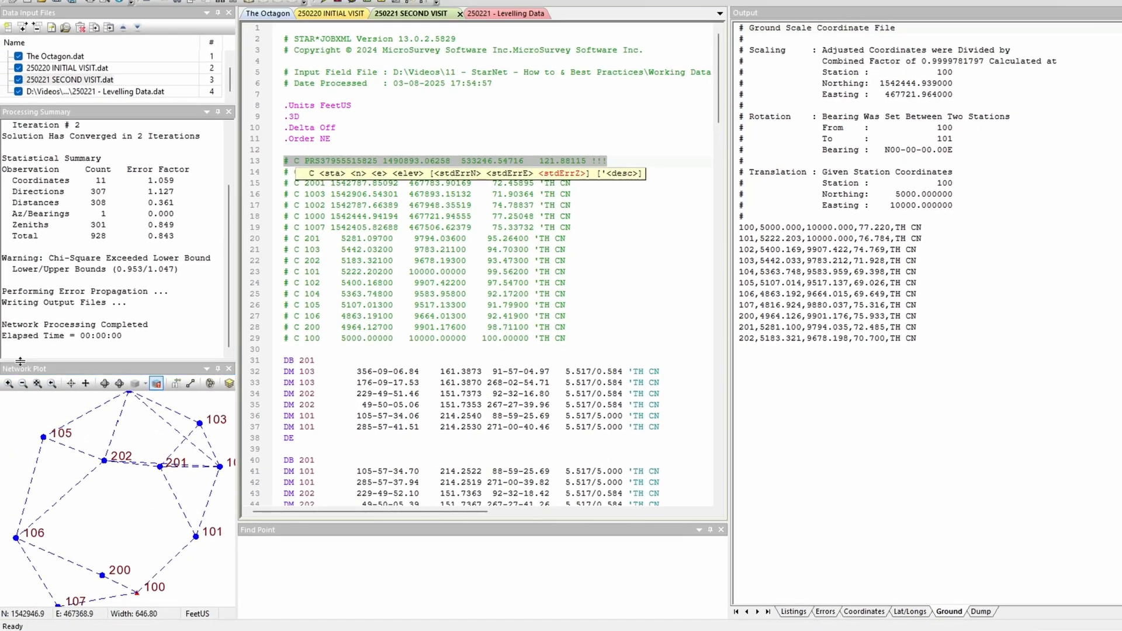
Step: Inverse from point 106 to point 102 in the network plot and compare the ground and grid distances
left_click(164, 459)
scroll(170, 453, "down", 1)
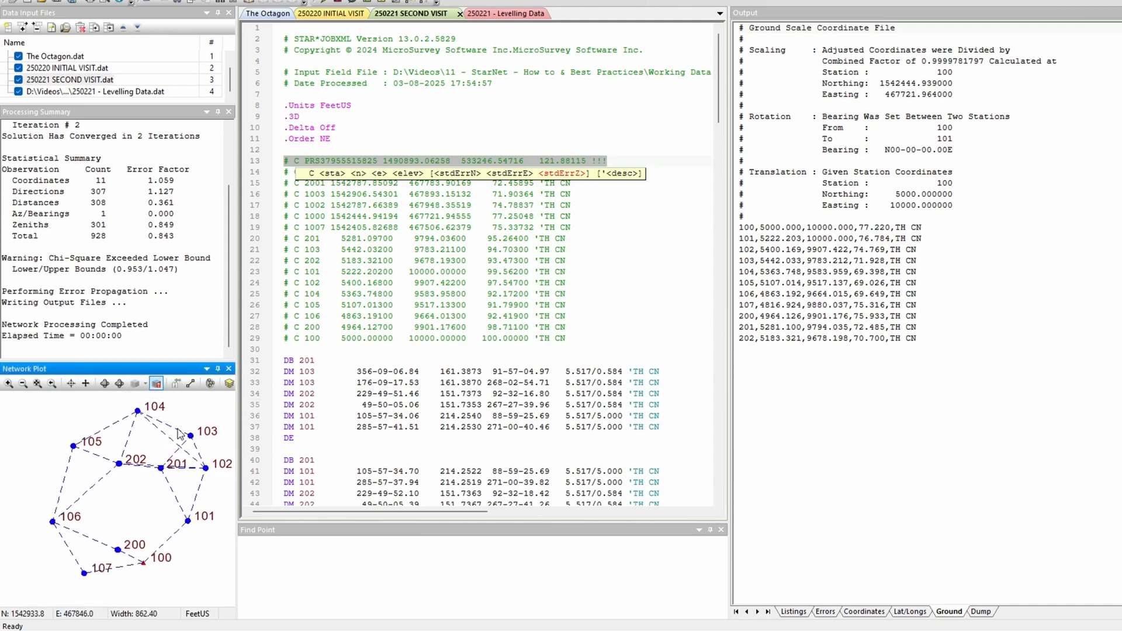
left_click(190, 384)
left_click_drag(135, 410, 559, 218)
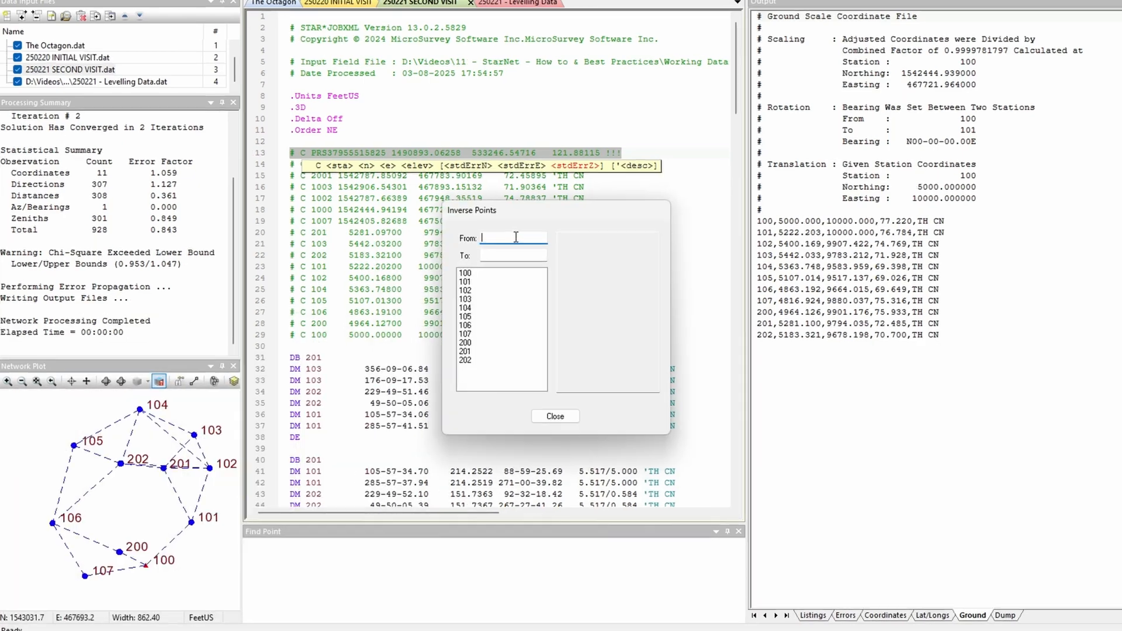
type("106")
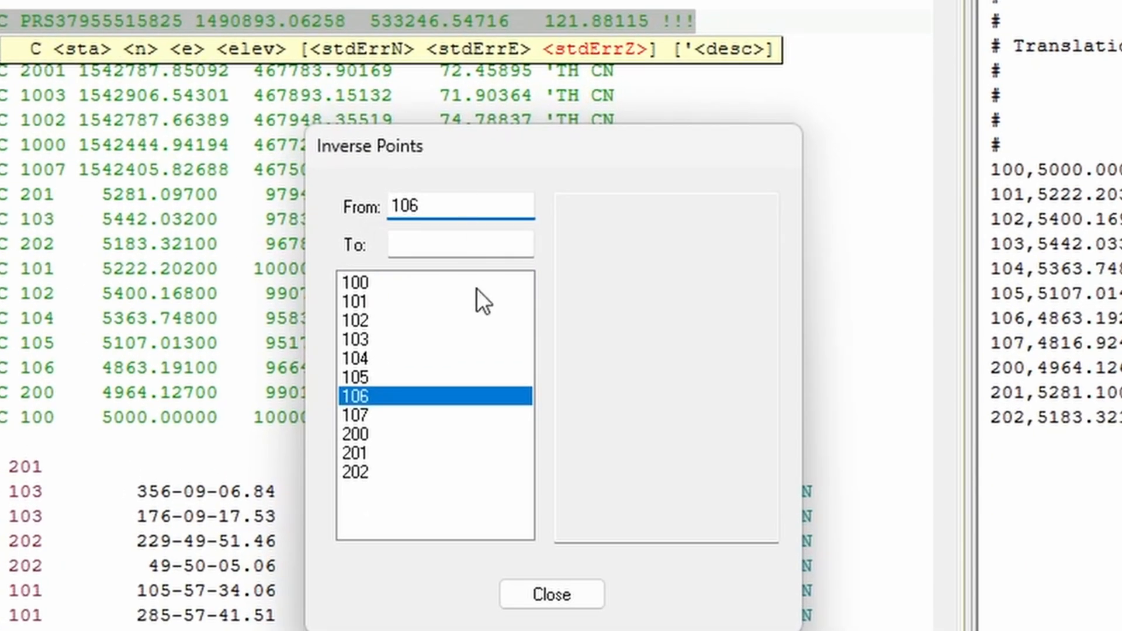
left_click(478, 240)
type("102")
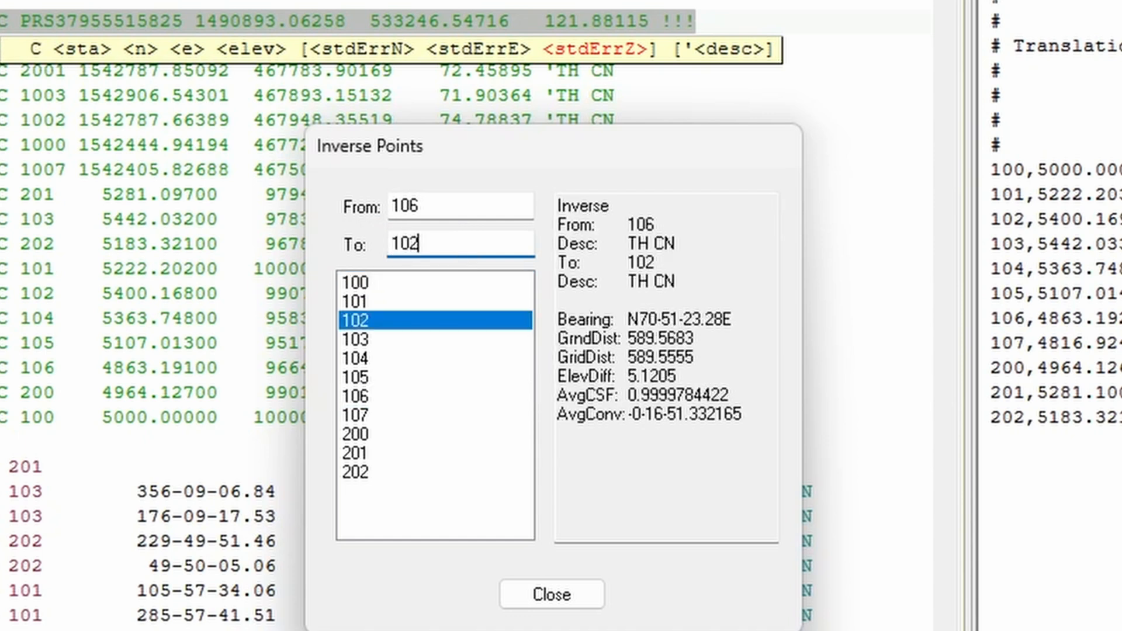
left_click_drag(695, 338, 604, 340)
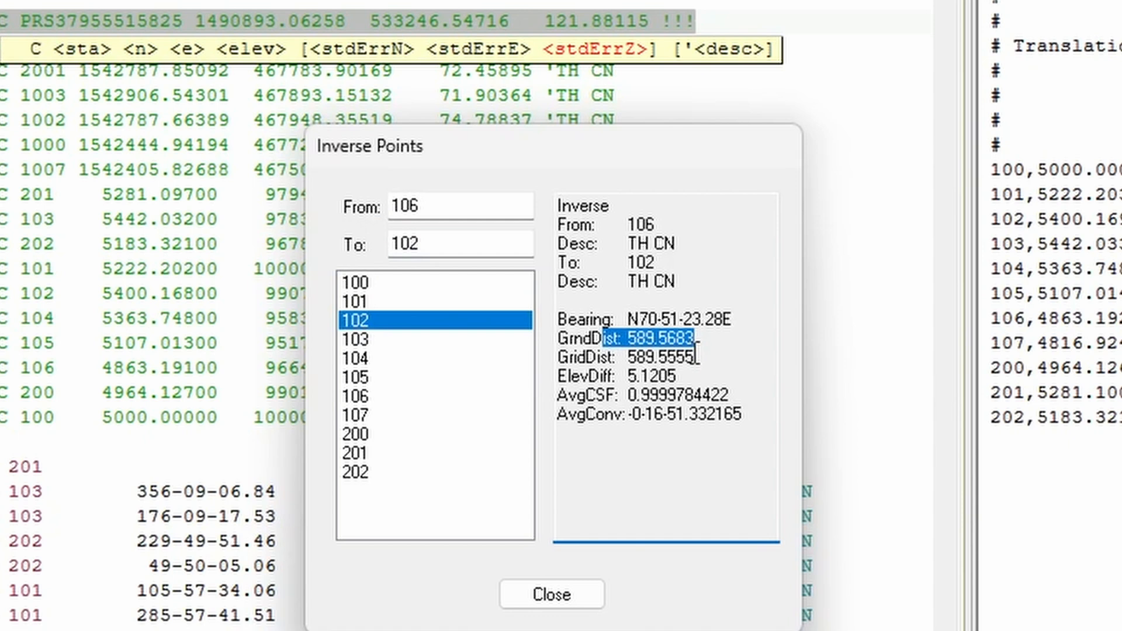
left_click_drag(699, 355, 613, 354)
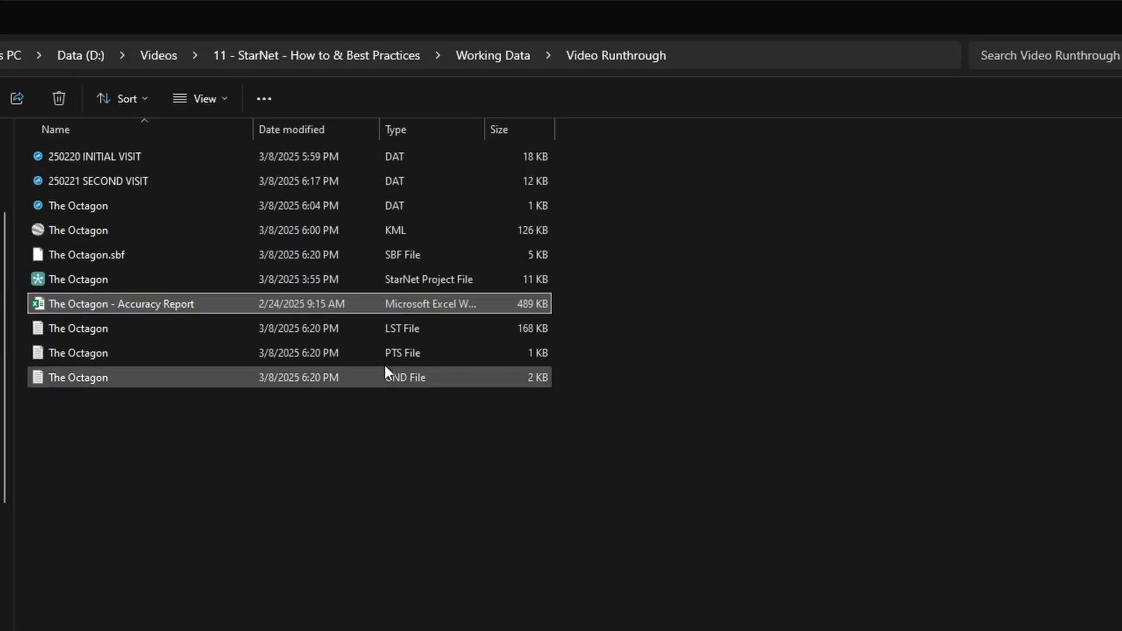
Step: Switch to the project folder, open The Octagon PTS file and compare it with the STAR*NET coordinates output
left_click(305, 435)
left_click(268, 381)
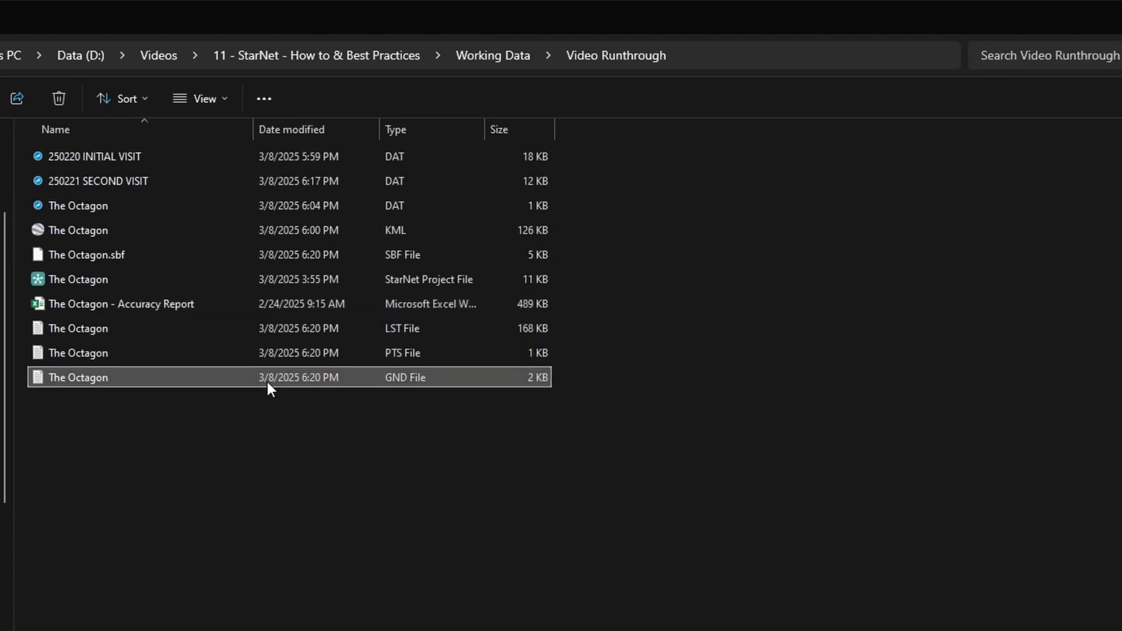
left_click(271, 332)
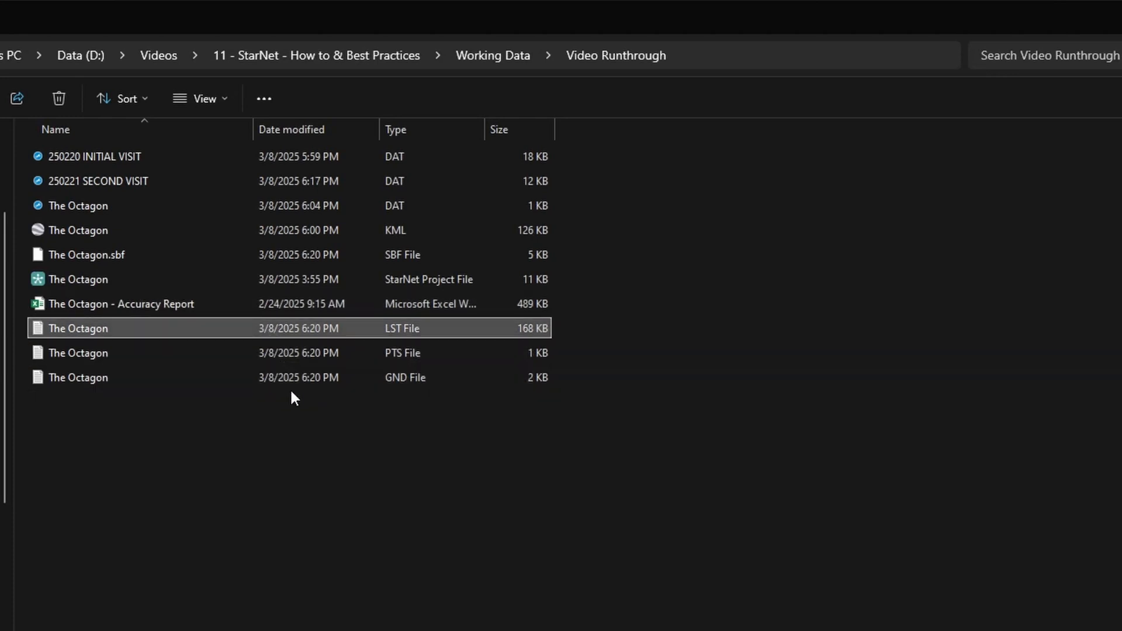
left_click(98, 374)
double_click(78, 356)
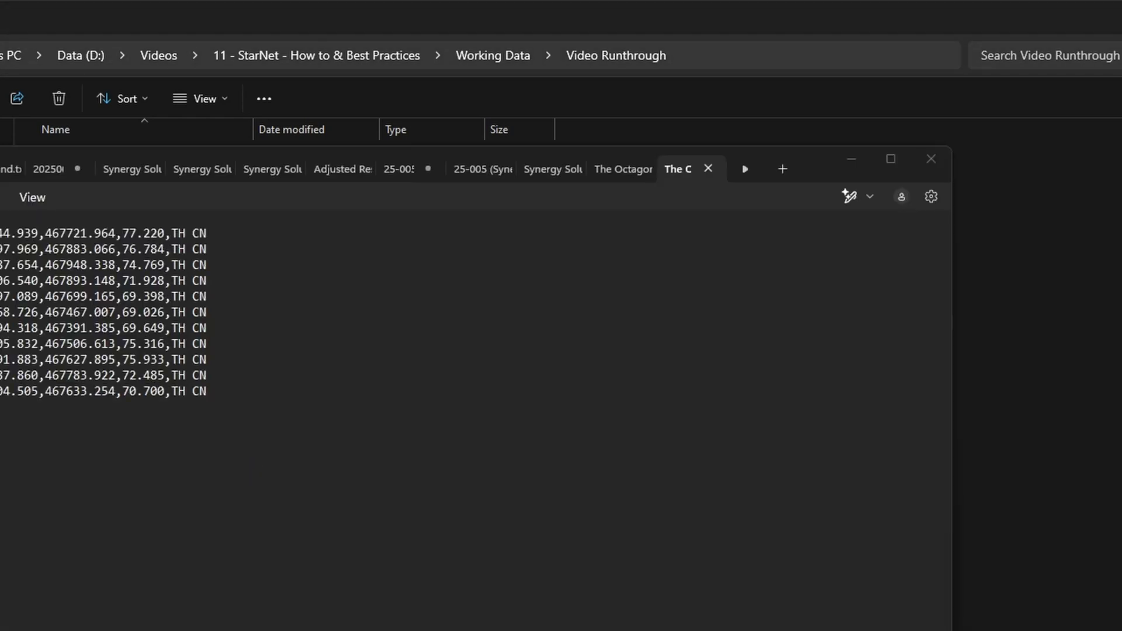
left_click_drag(813, 168, 995, 160)
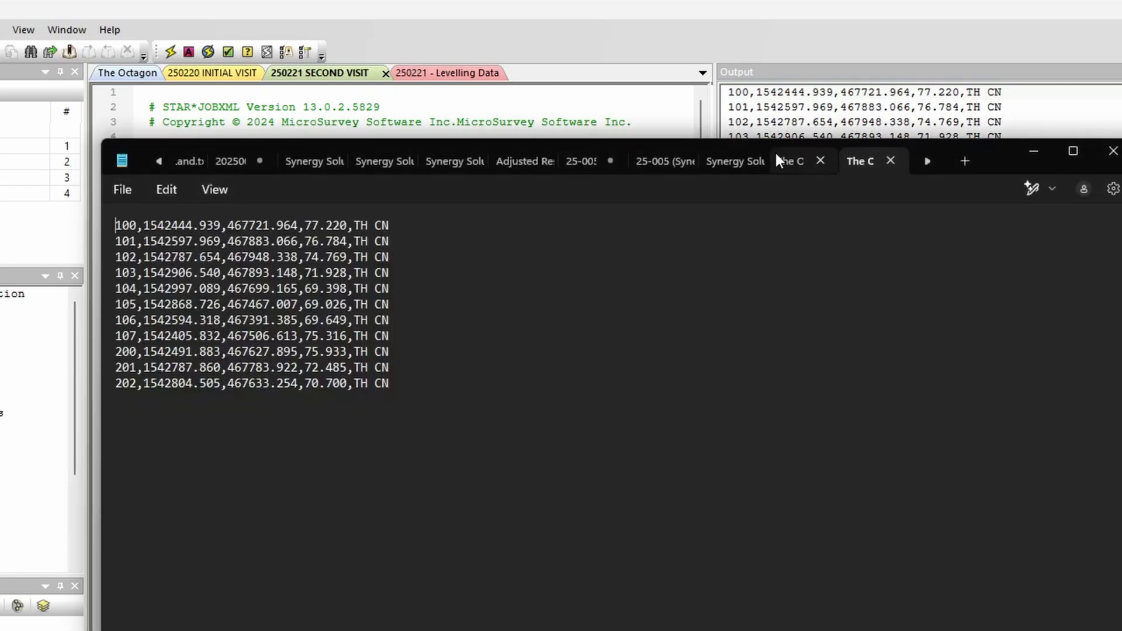
left_click_drag(973, 152, 1121, 325)
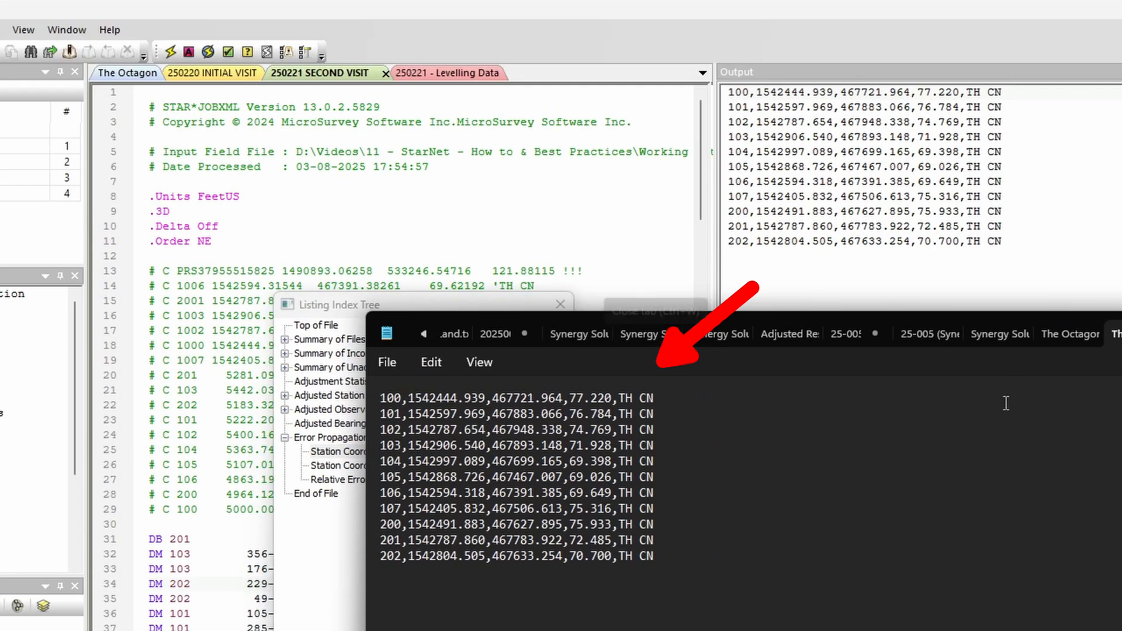
Step: Return to the project folder and open The Octagon GND file to view the ground coordinates
left_click(1121, 334)
left_click(270, 630)
double_click(78, 377)
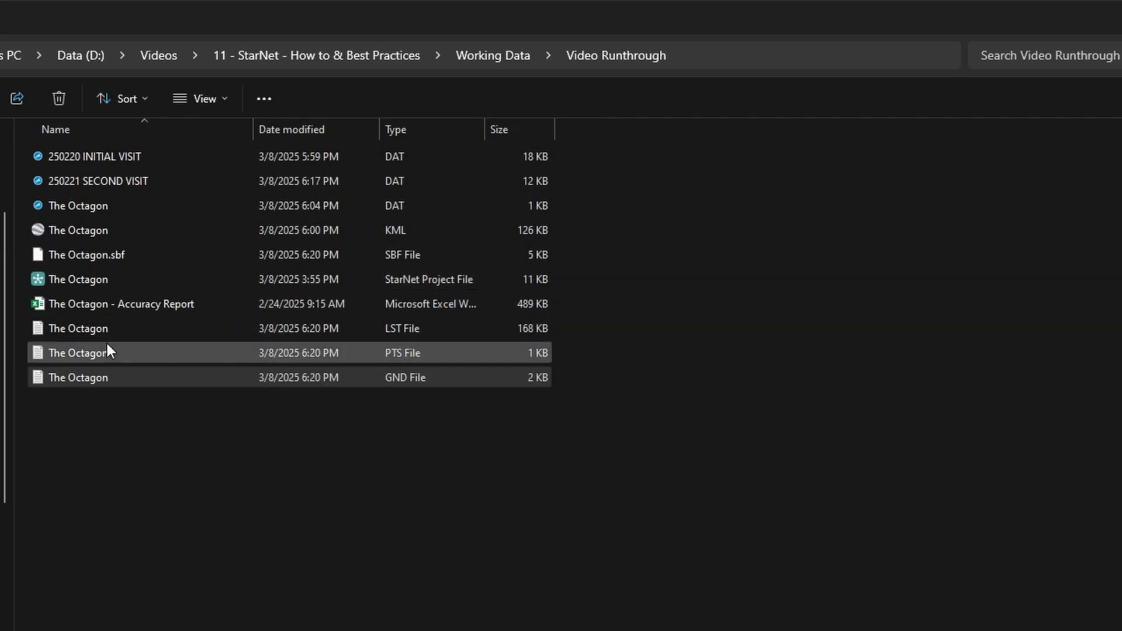
Step: Open The Octagon LST file and read through the project option and instrument standard error settings
left_click(99, 331)
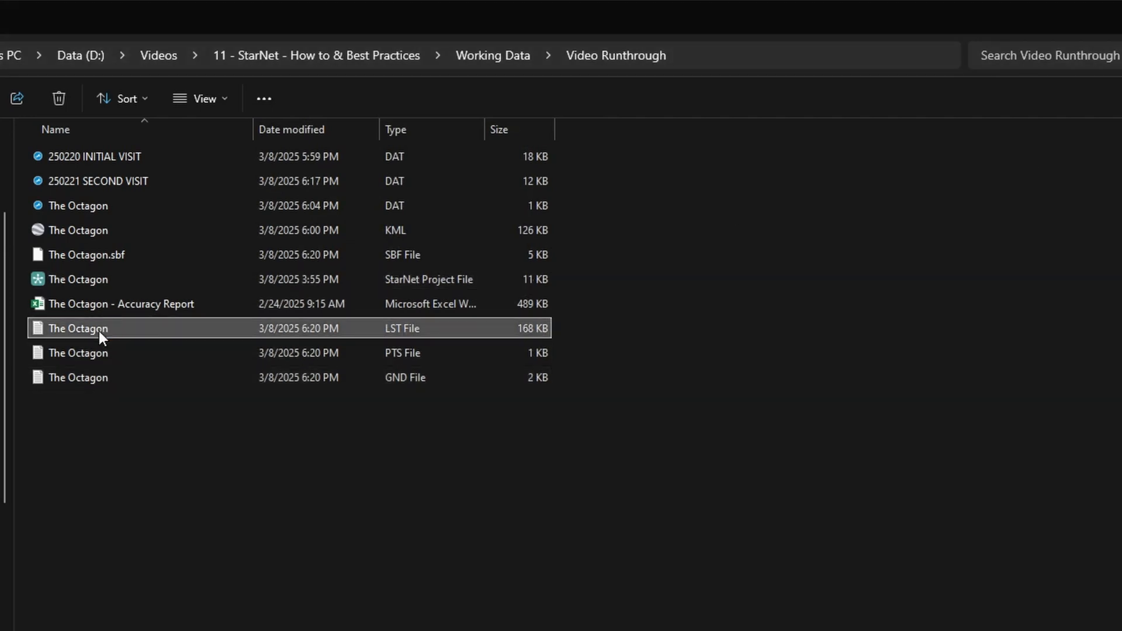
double_click(99, 331)
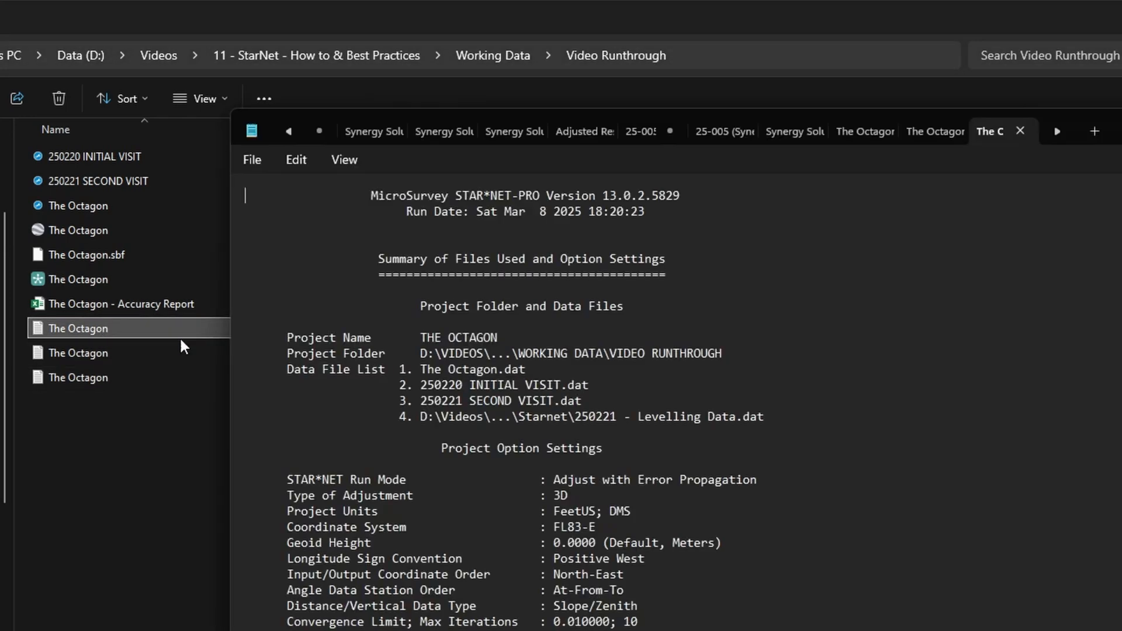
scroll(673, 398, "down", 20)
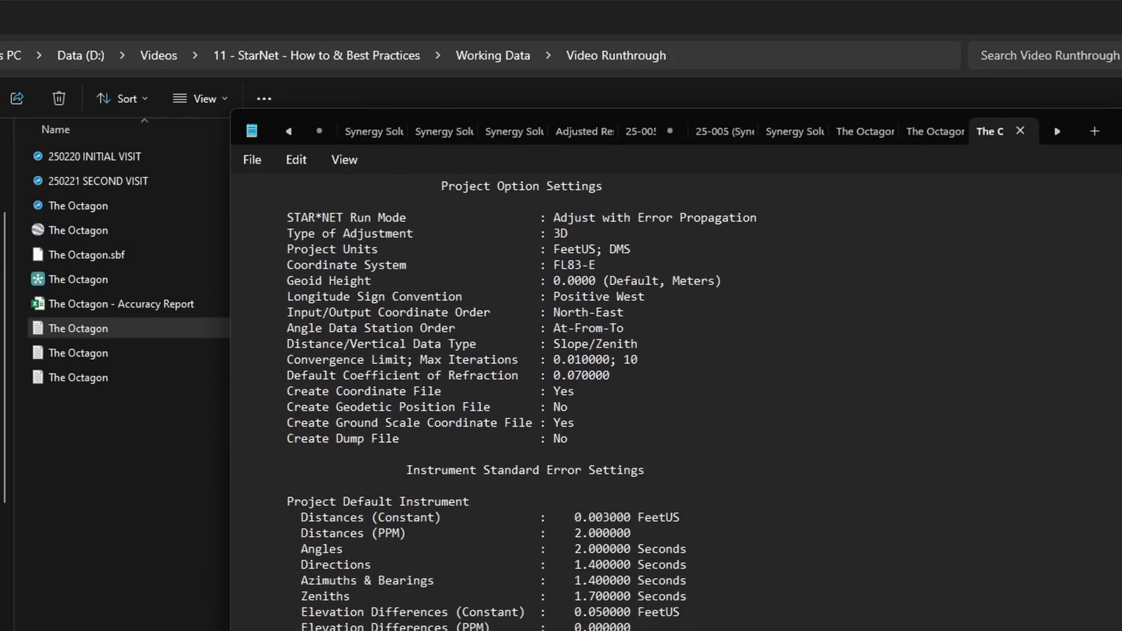
scroll(503, 402, "down", 20)
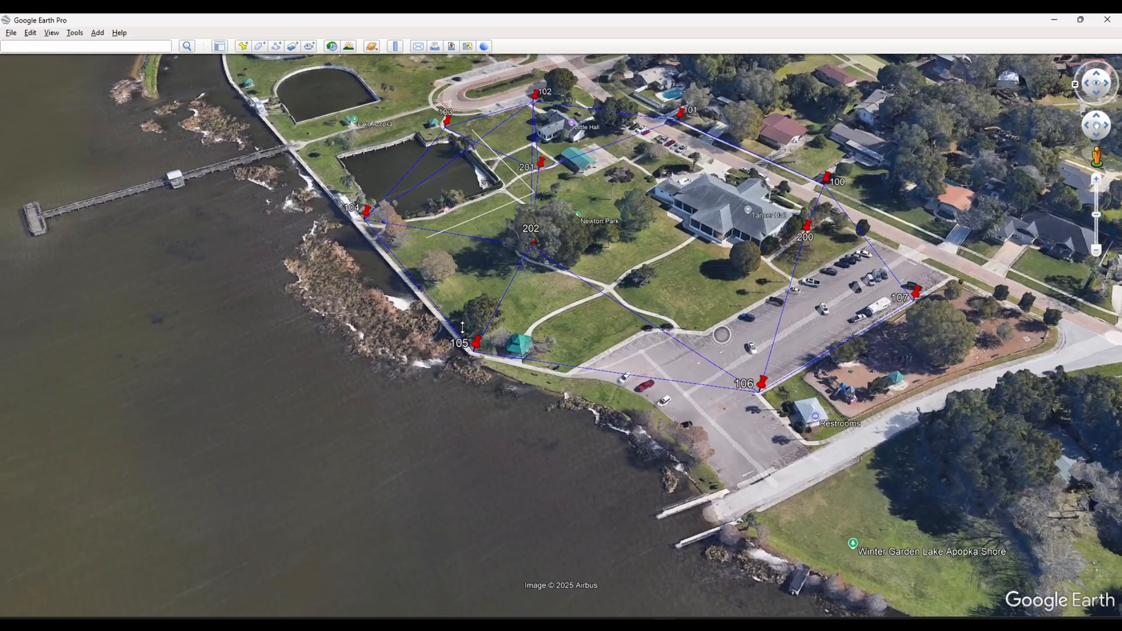
left_click_drag(462, 327, 462, 308)
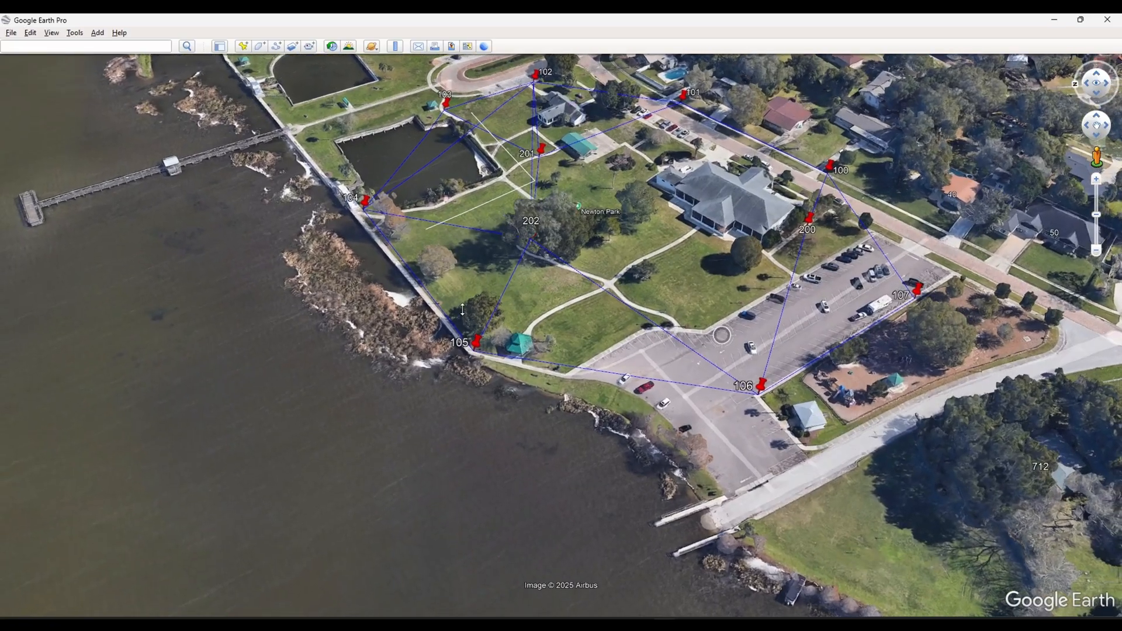
mouse_move(764, 192)
left_mouse_down()
mouse_move(704, 284)
mouse_move(510, 274)
mouse_move(511, 304)
left_mouse_up()
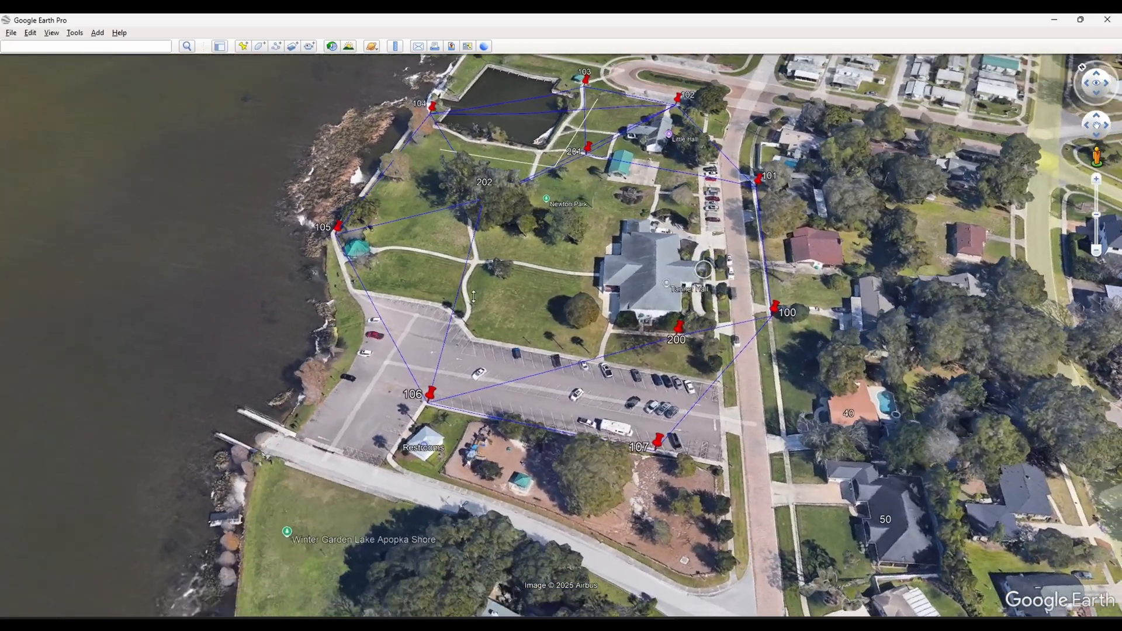